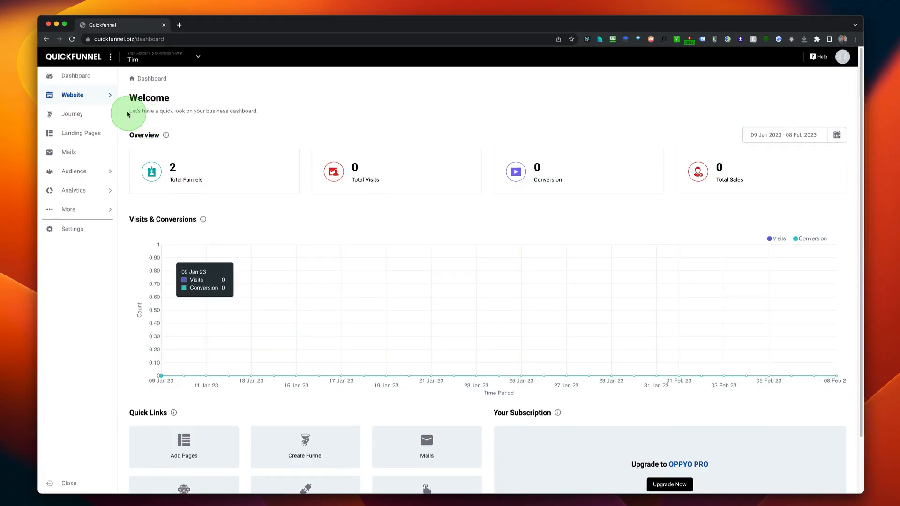
Expand the Website section of the navigation and examine its entries along with Journey, Landing Pages and Mails
click(110, 96)
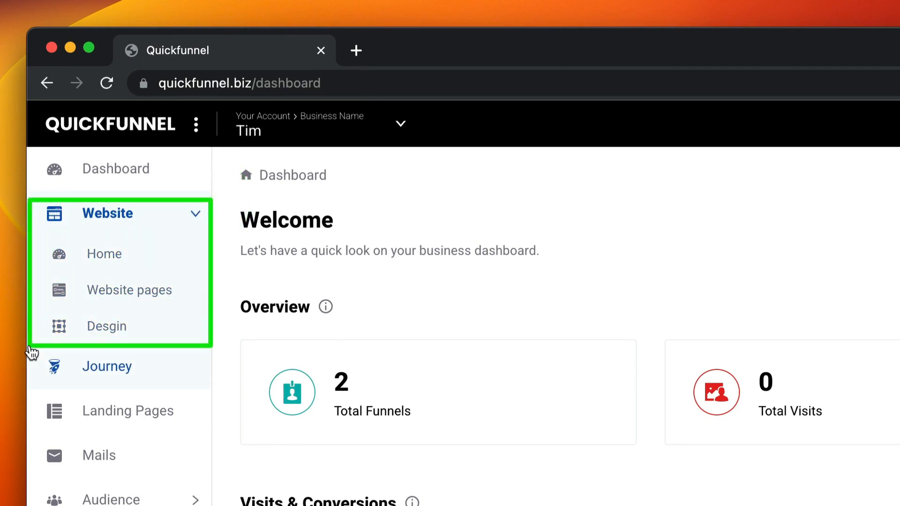
click(31, 353)
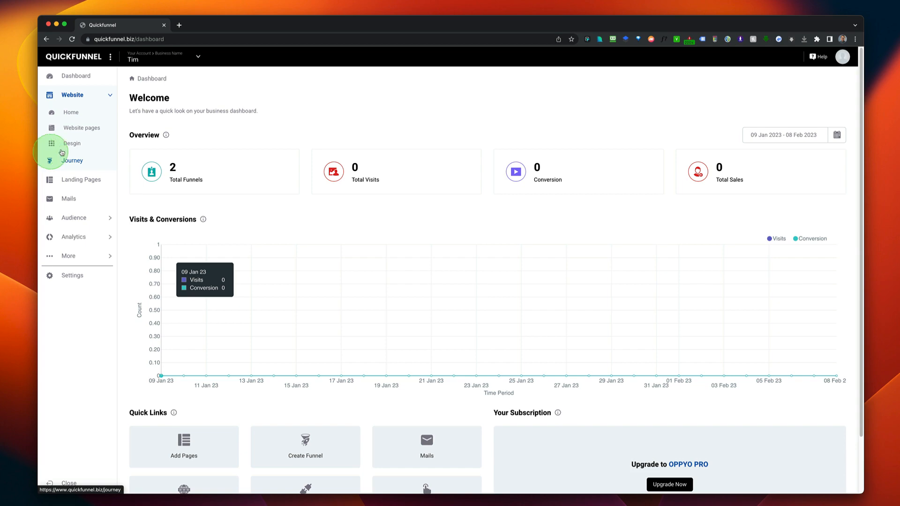
drag(105, 107, 44, 122)
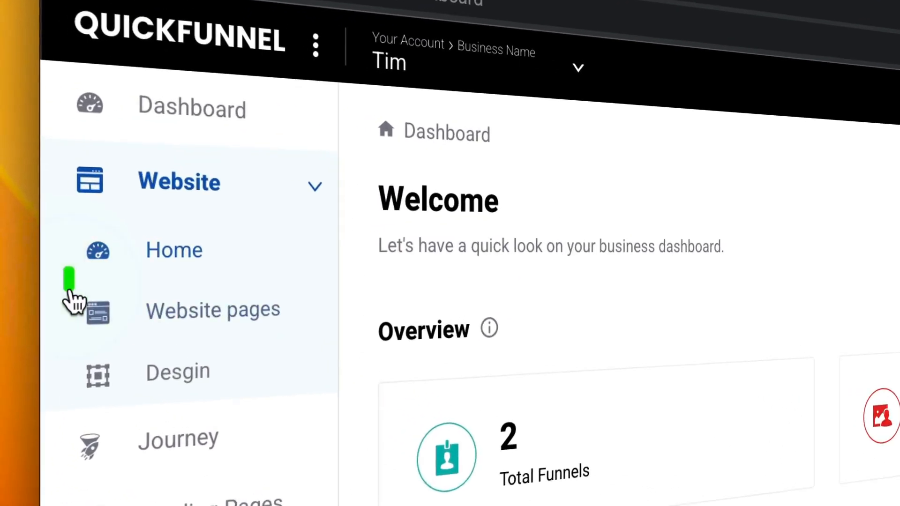
mouse_move(69, 290)
mouse_down()
mouse_move(133, 336)
mouse_move(328, 347)
mouse_move(65, 422)
mouse_up()
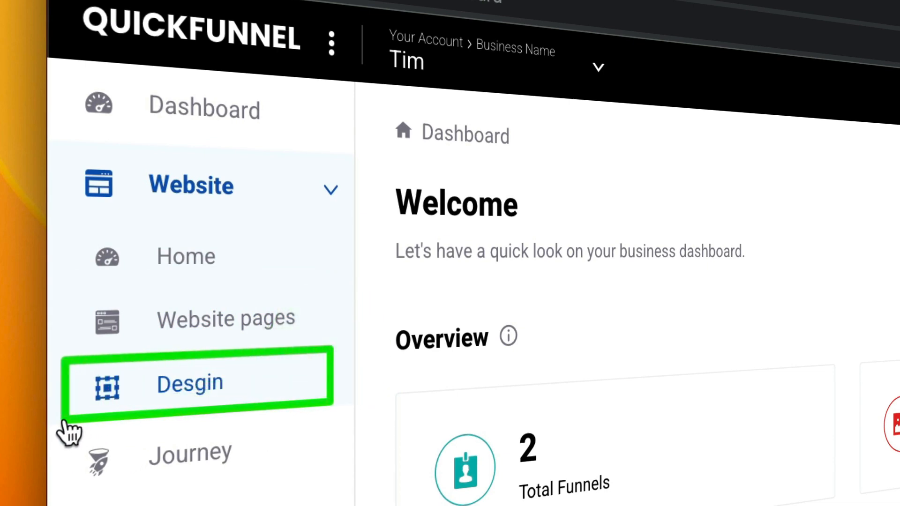
key(Escape)
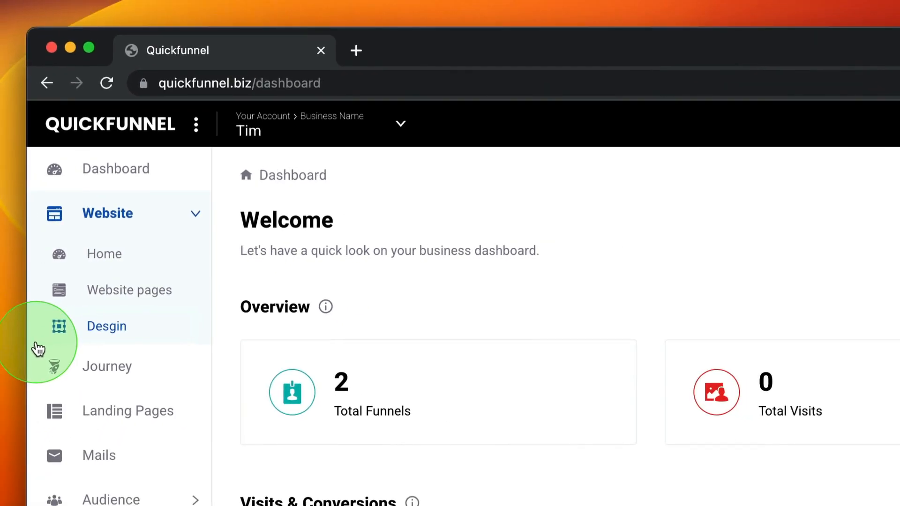
mouse_move(36, 342)
mouse_down()
mouse_move(38, 356)
mouse_move(112, 380)
mouse_move(201, 395)
mouse_up()
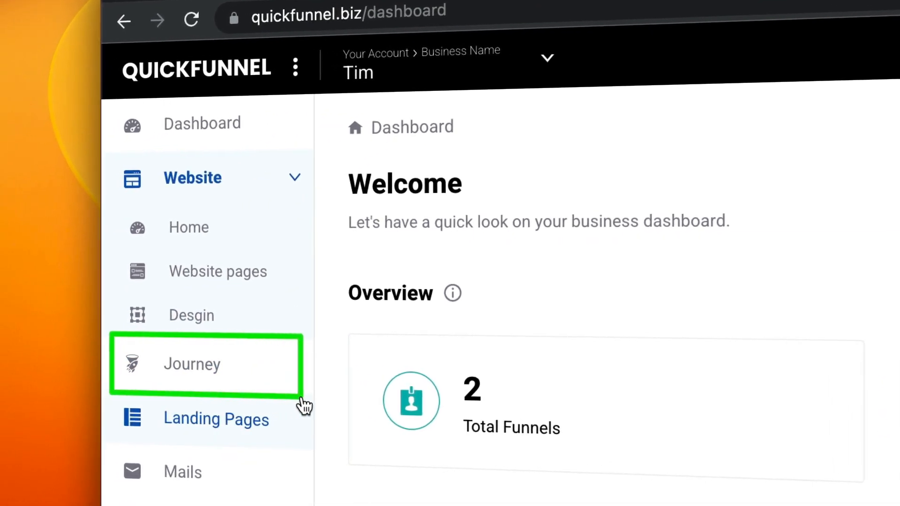
key(Escape)
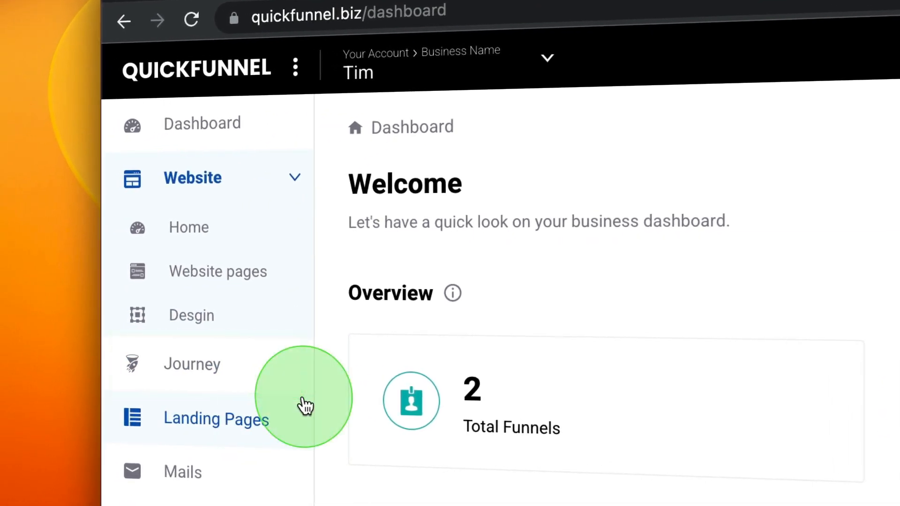
drag(319, 383, 255, 415)
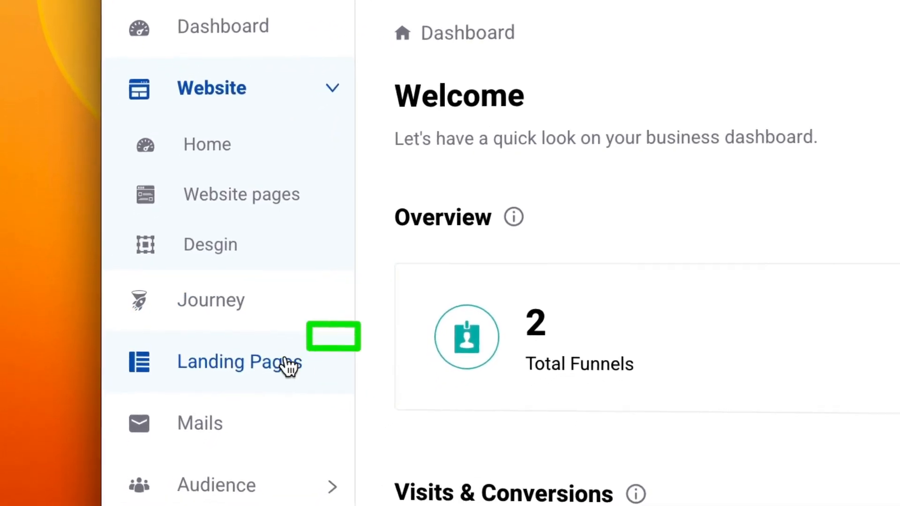
mouse_move(287, 368)
mouse_down()
mouse_move(148, 398)
mouse_move(103, 392)
mouse_up()
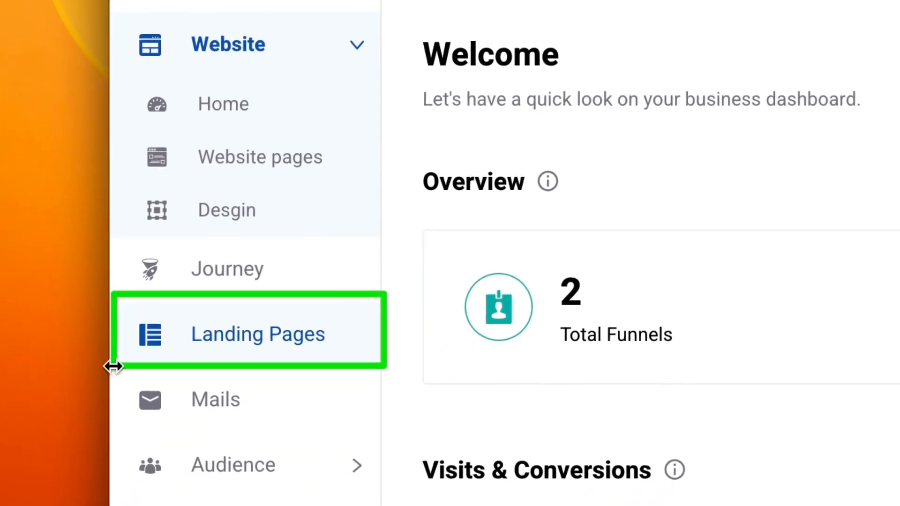
key(Escape)
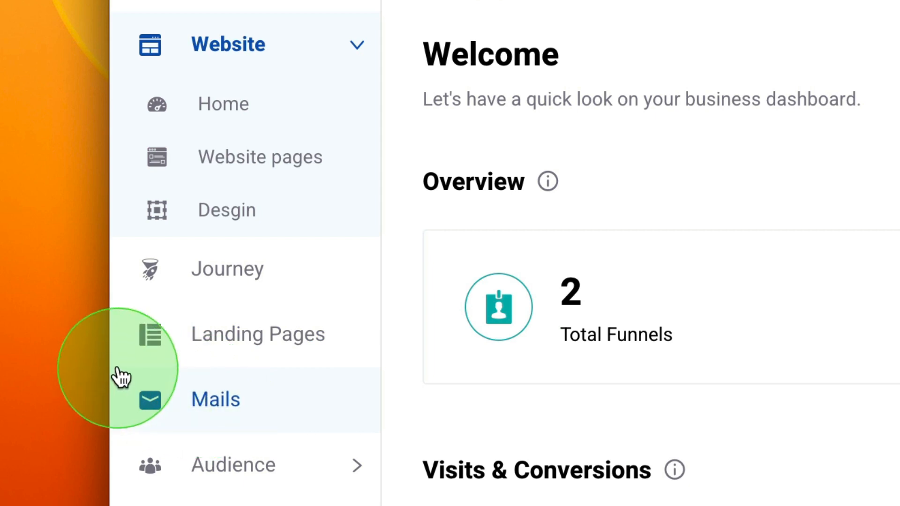
drag(115, 367, 149, 397)
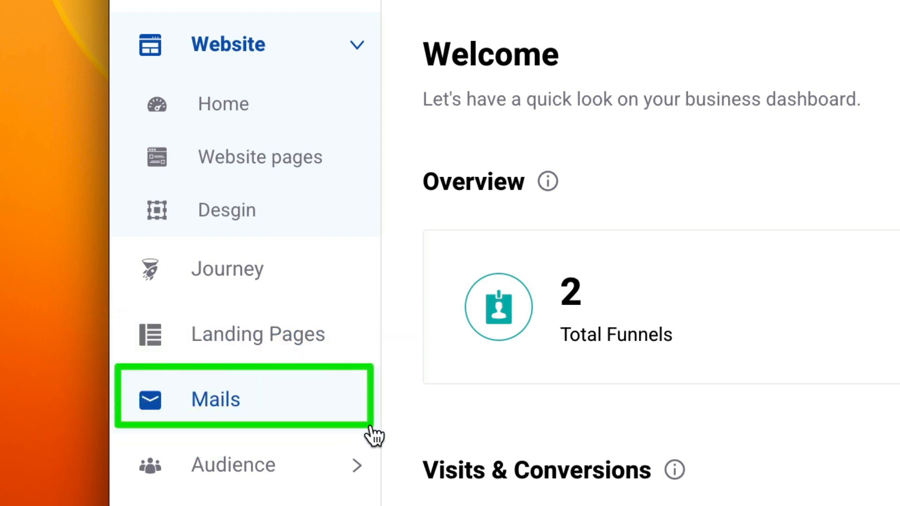
key(Escape)
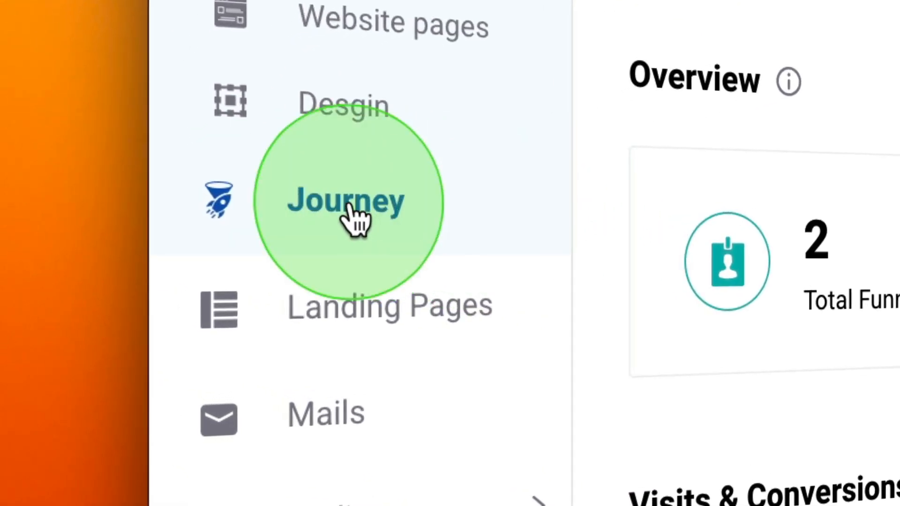
Create a new funnel in the Journey area with the More Sales goal and name it Funnel 3
click(354, 221)
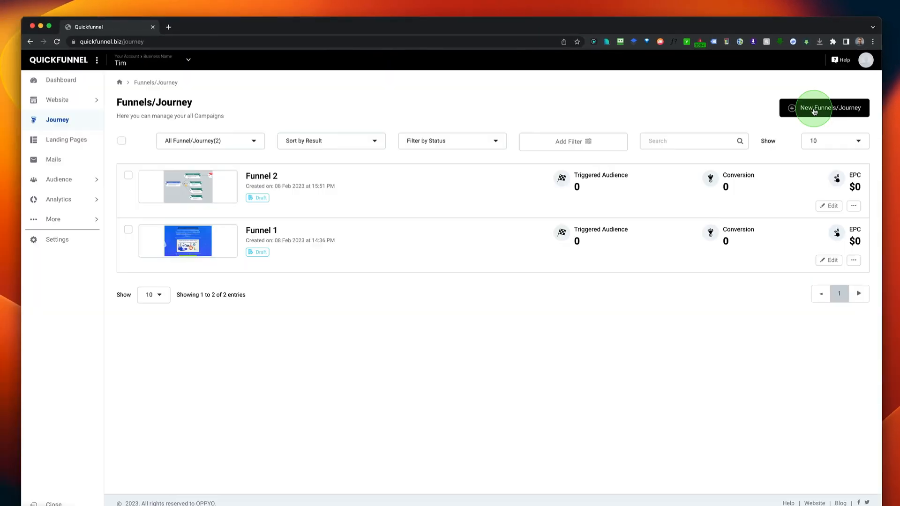
click(808, 110)
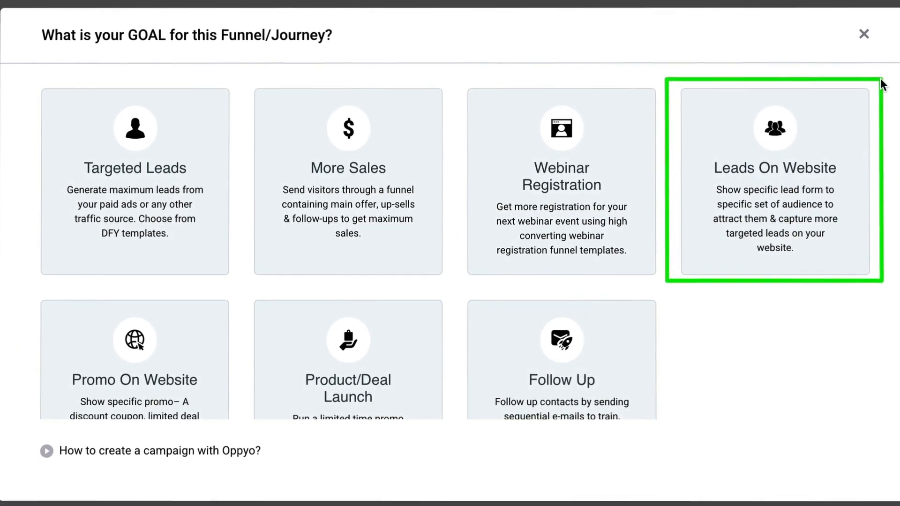
scroll(673, 241, down, 2)
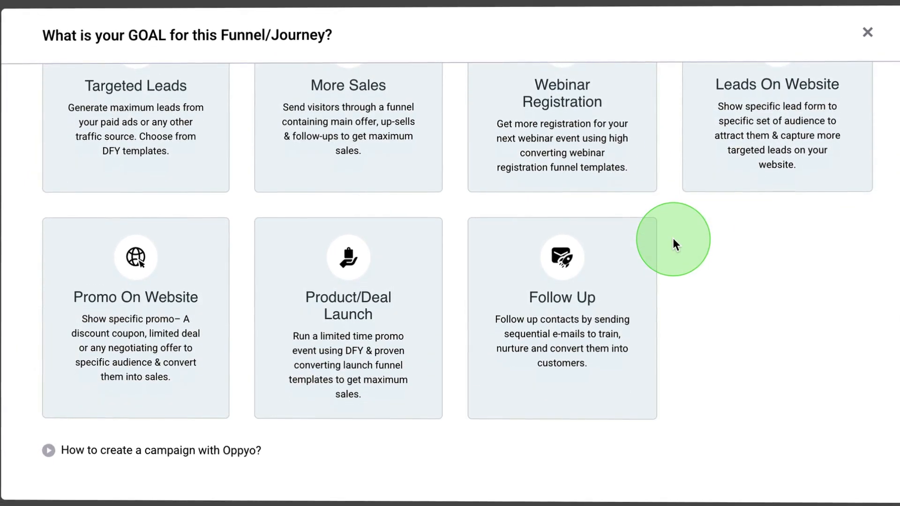
scroll(672, 241, up, 2)
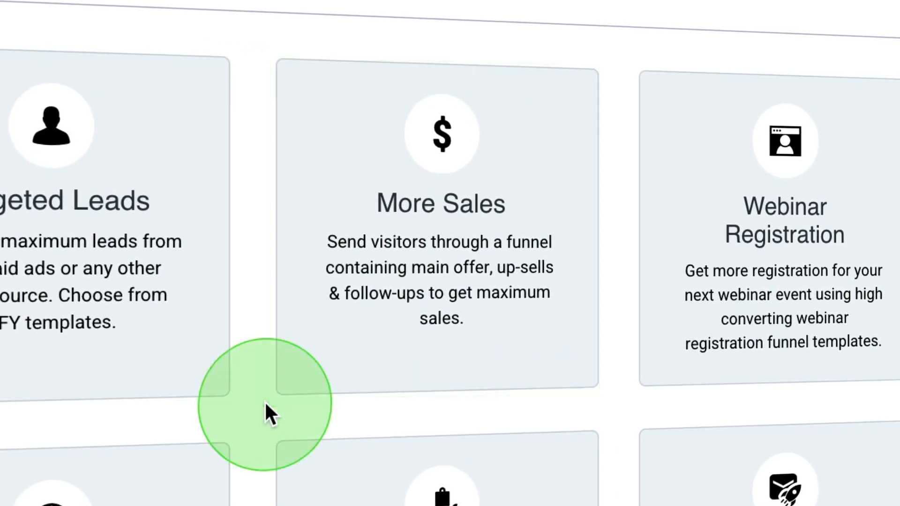
click(440, 210)
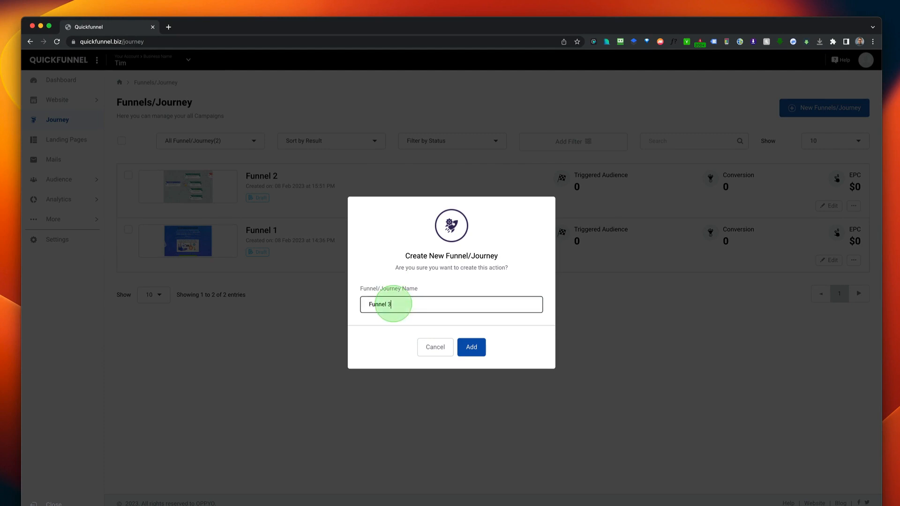
click(467, 348)
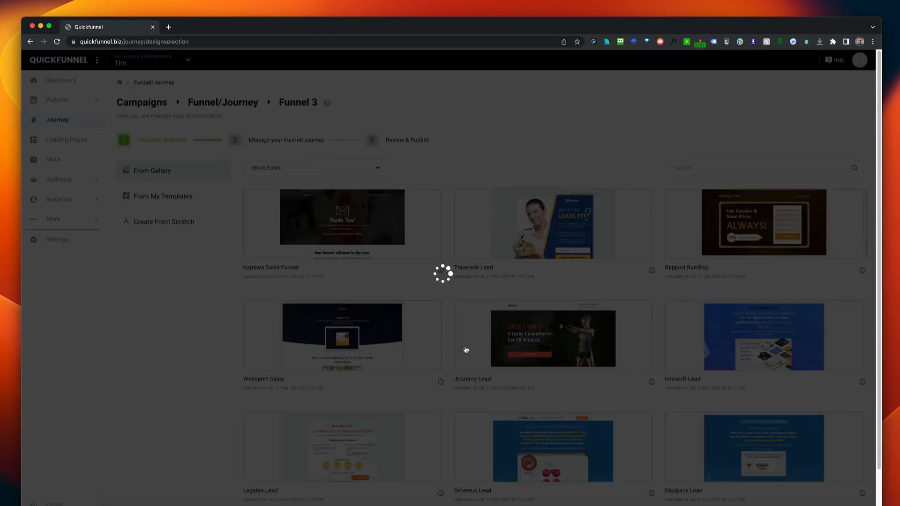
Browse the More Sales template gallery and preview the Innosoft Lead journey, closing the preview when done
scroll(466, 349, down, 2)
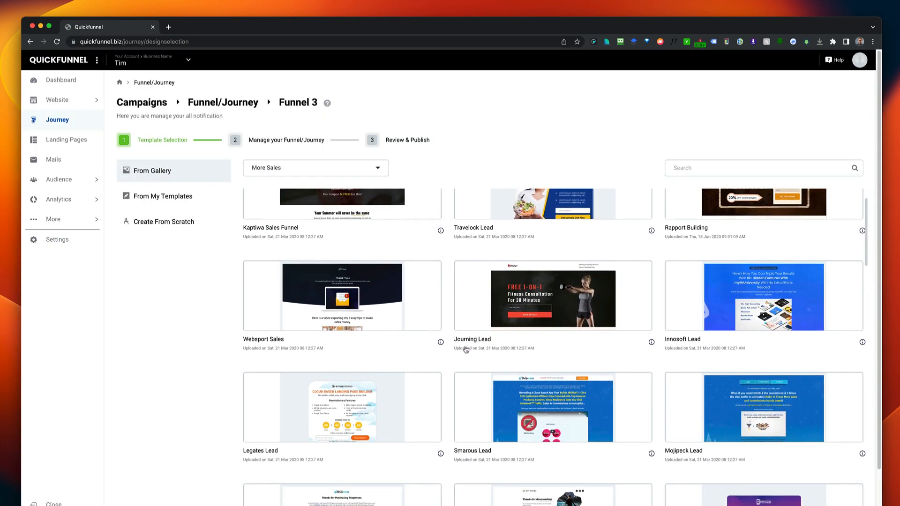
scroll(466, 350, up, 2)
click(289, 185)
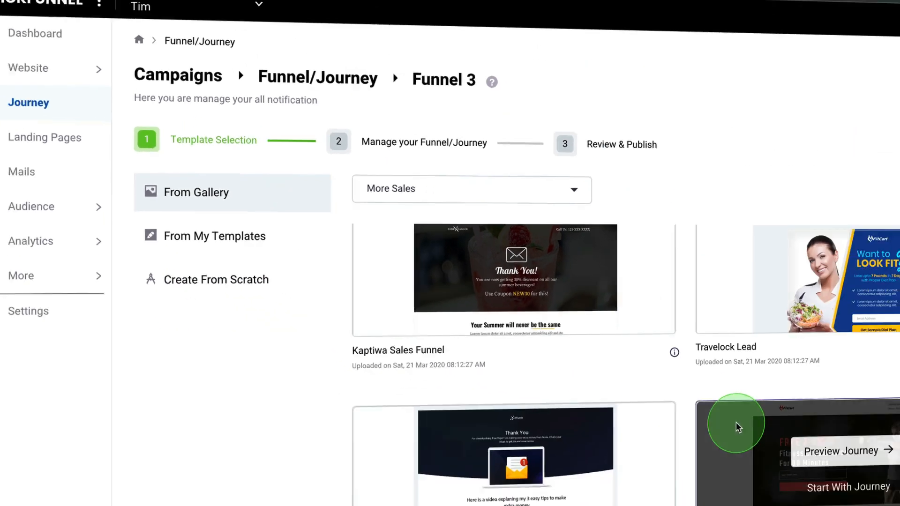
scroll(480, 314, down, 2)
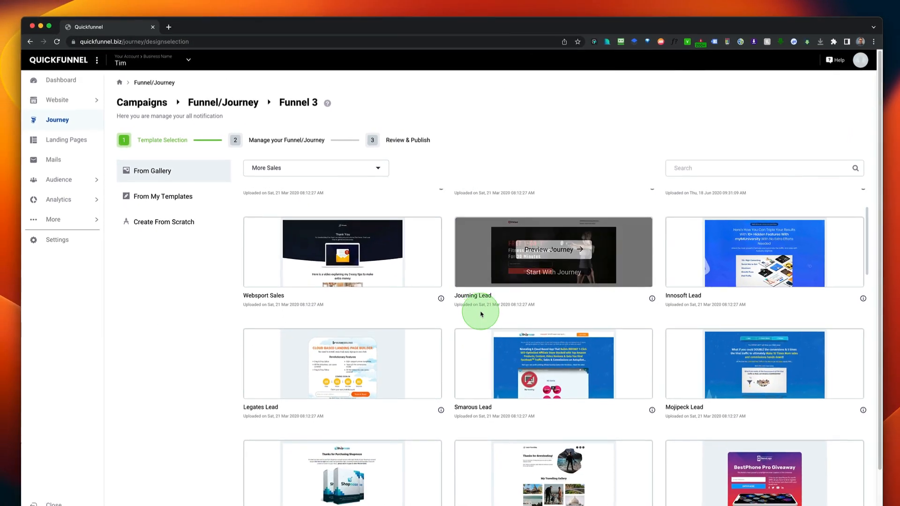
mouse_move(778, 246)
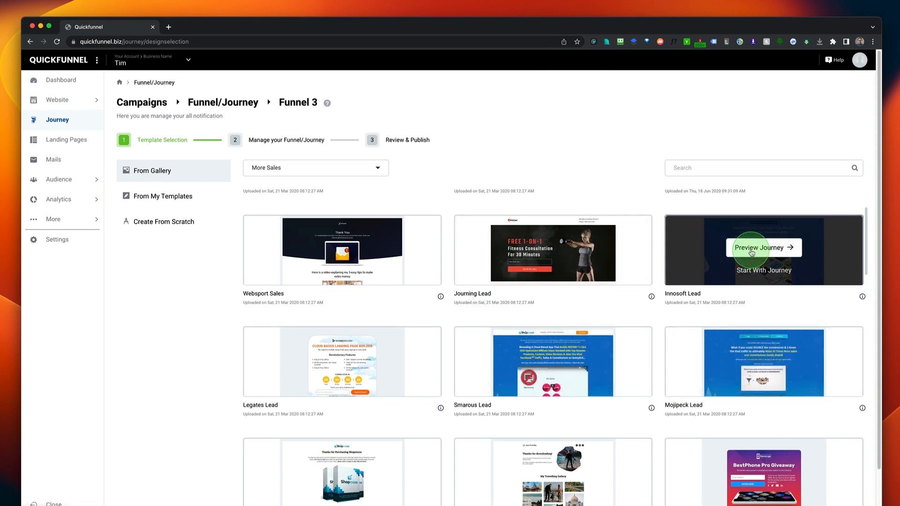
click(751, 252)
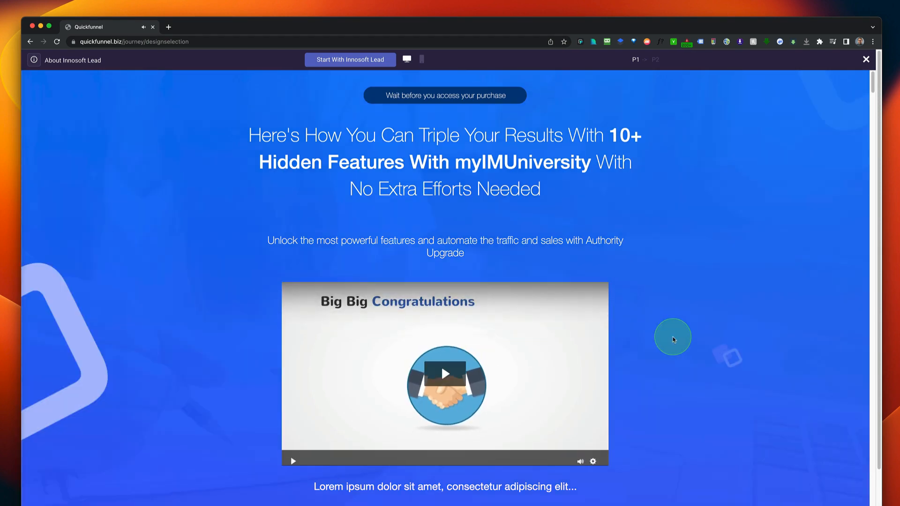
scroll(673, 335, down, 5)
scroll(673, 338, down, 12)
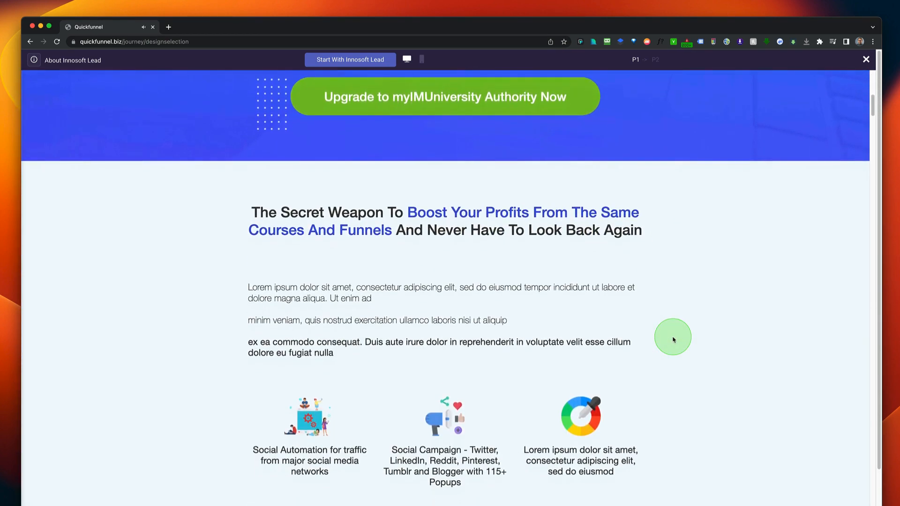
scroll(673, 339, down, 17)
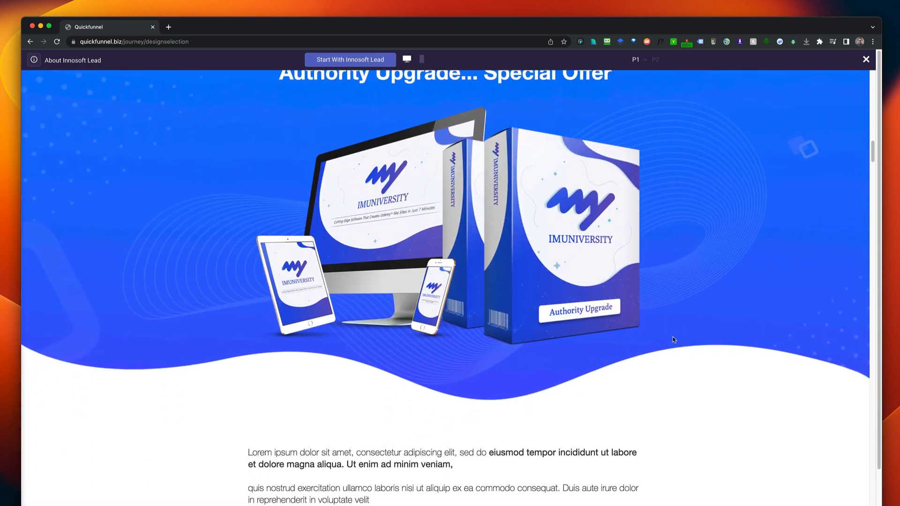
scroll(674, 339, down, 3)
scroll(674, 340, up, 20)
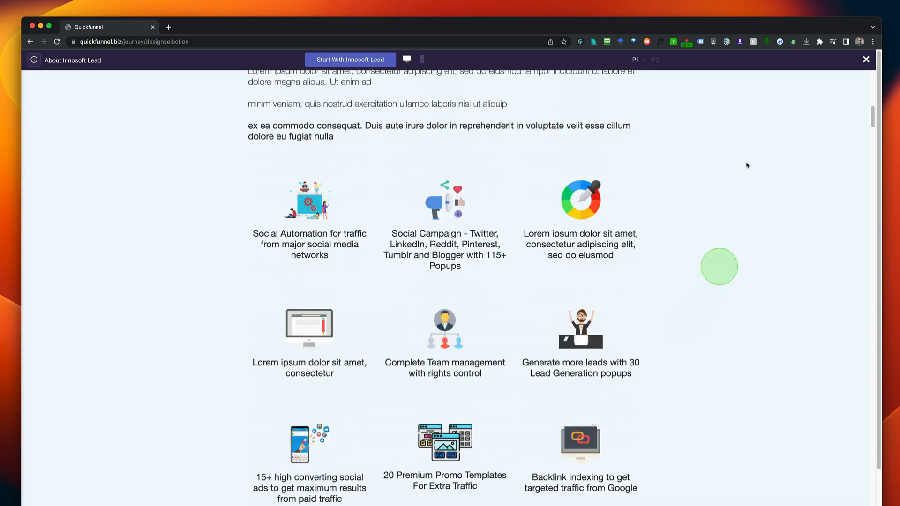
click(865, 60)
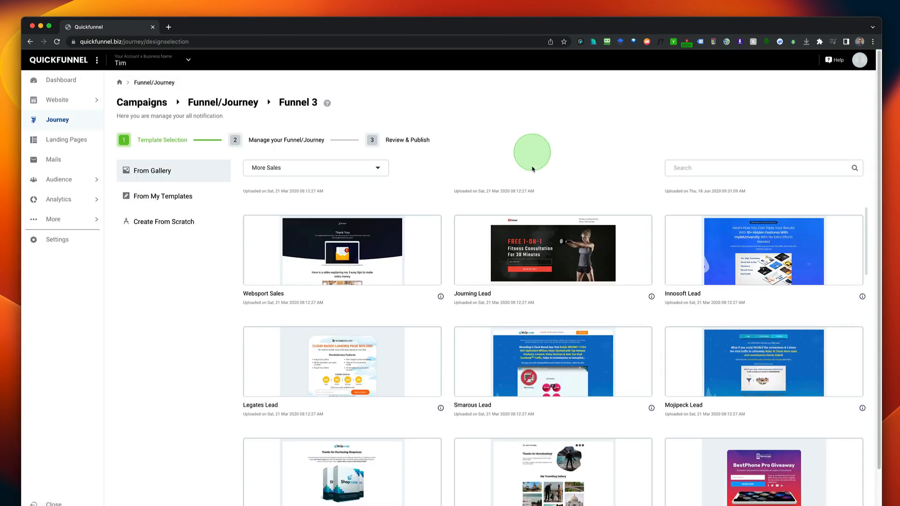
Start Funnel 3 from the Mojipeck Lead template and open its first landing page for editing
click(760, 382)
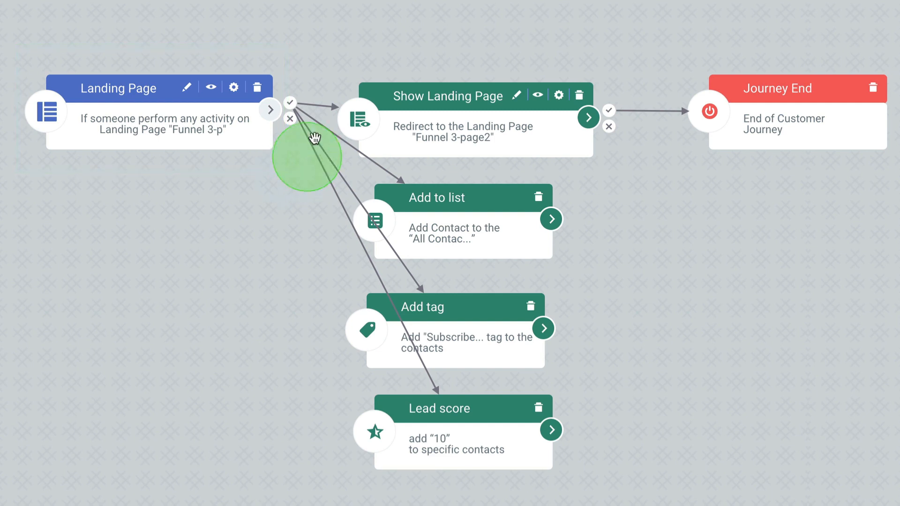
click(187, 91)
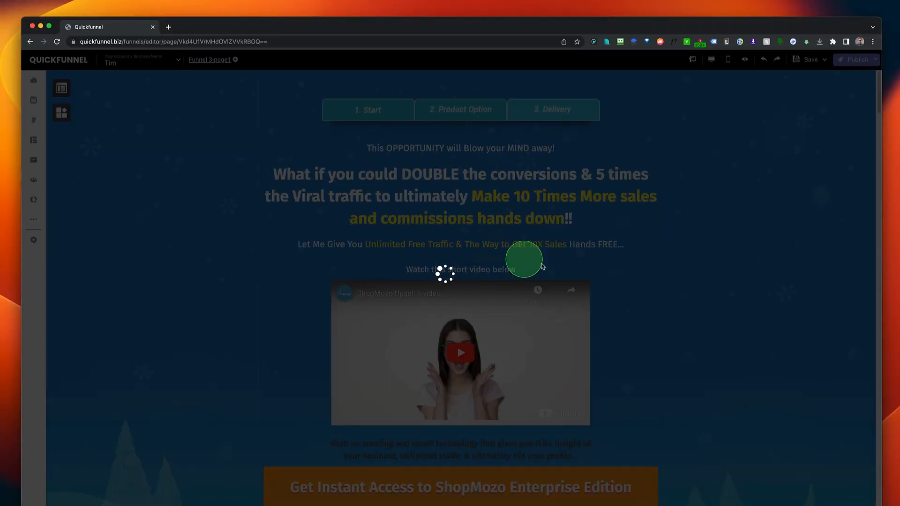
scroll(689, 270, down, 5)
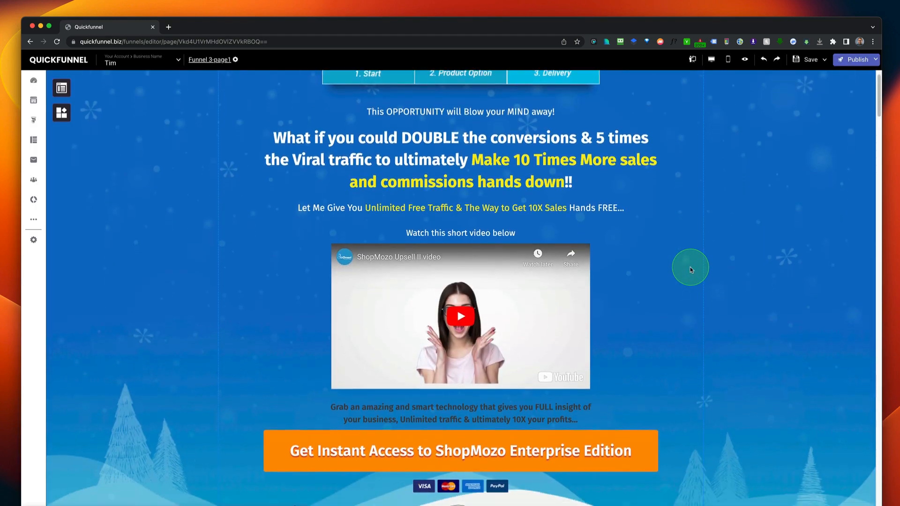
scroll(682, 250, down, 8)
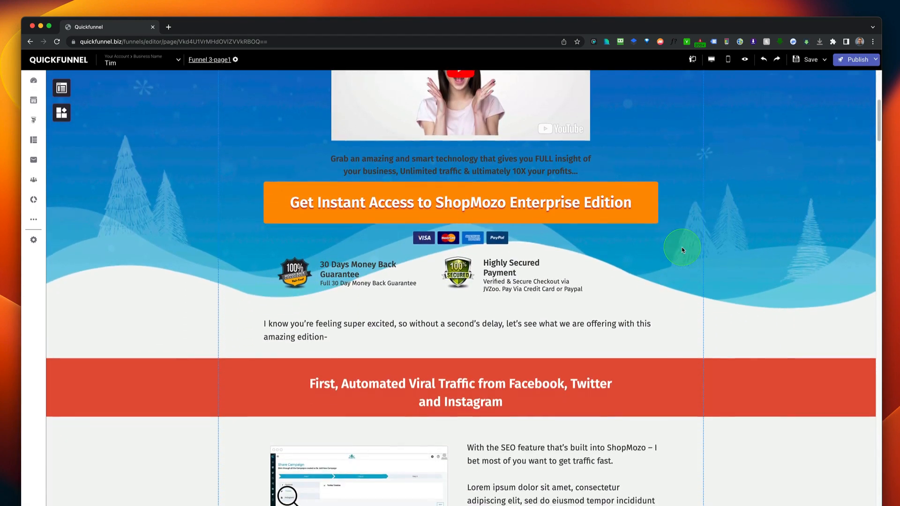
scroll(681, 249, down, 10)
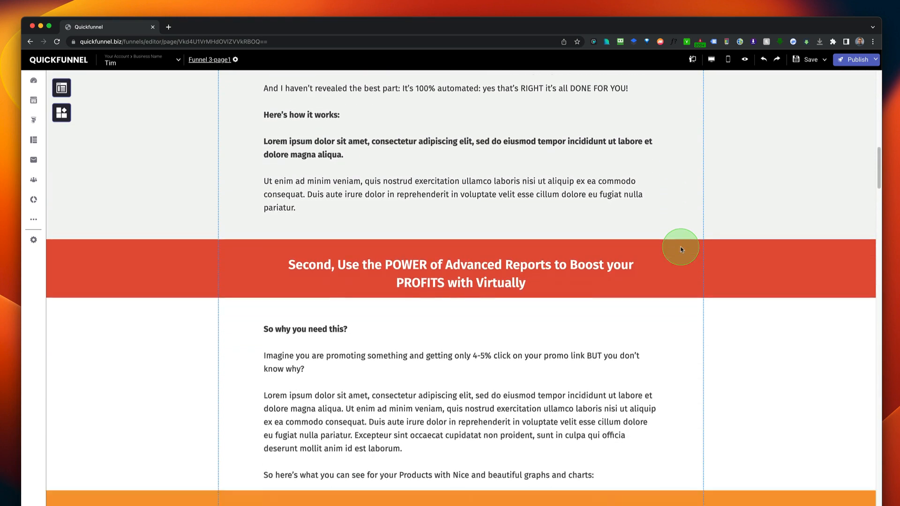
scroll(680, 250, down, 6)
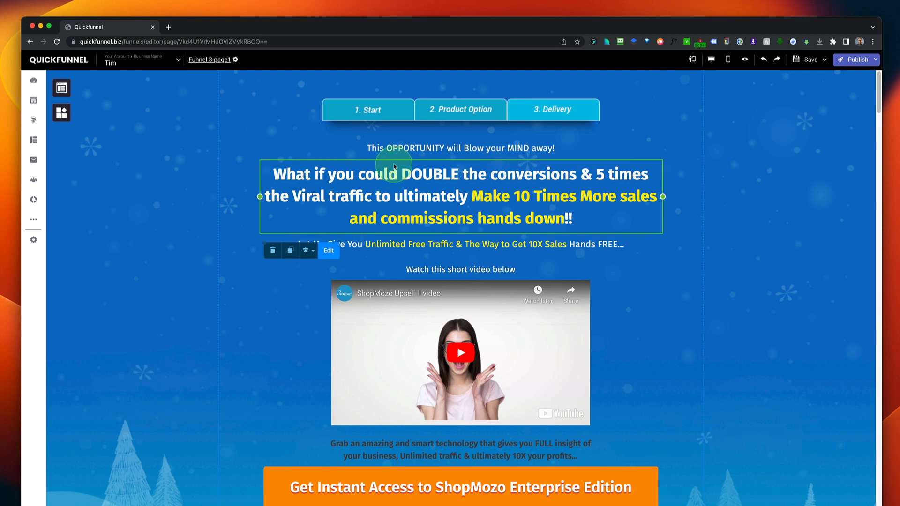
Move the "What if you could DOUBLE the conversions" headline slightly and narrow its text box to wrap over four lines
drag(332, 173, 412, 177)
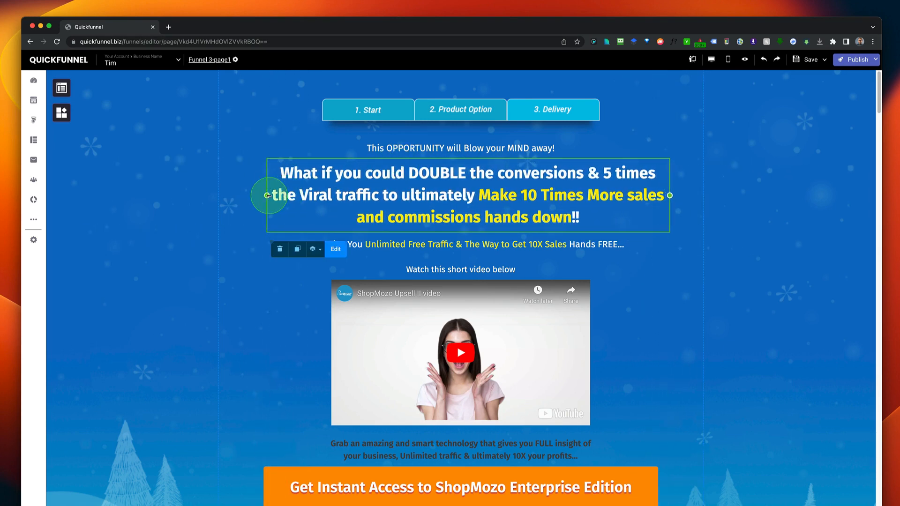
drag(463, 177, 388, 172)
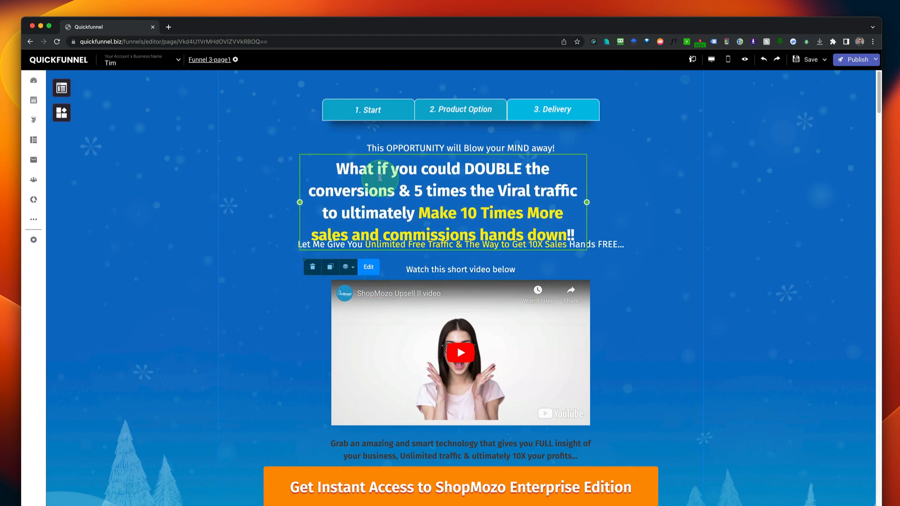
Widen the "What if you could DOUBLE the conversions" headline's text box to wrap over three lines and move it slightly down
drag(336, 160, 328, 152)
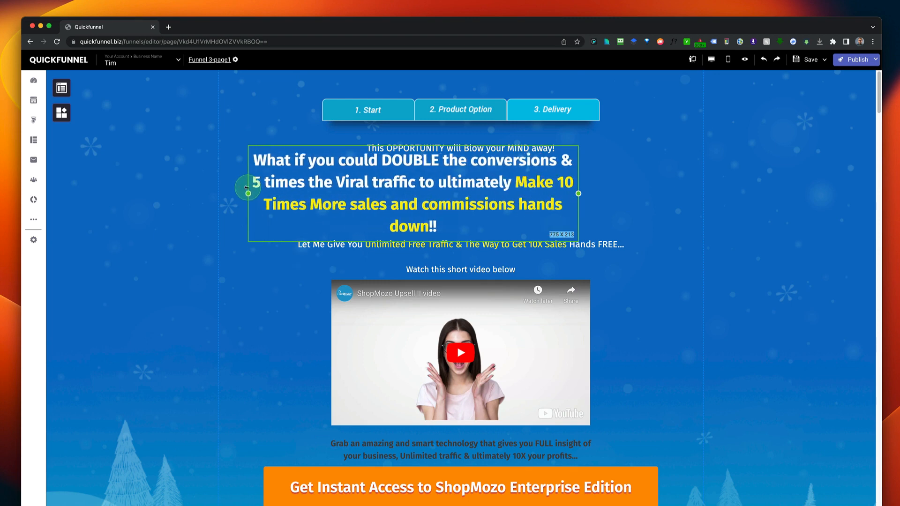
drag(577, 193, 656, 189)
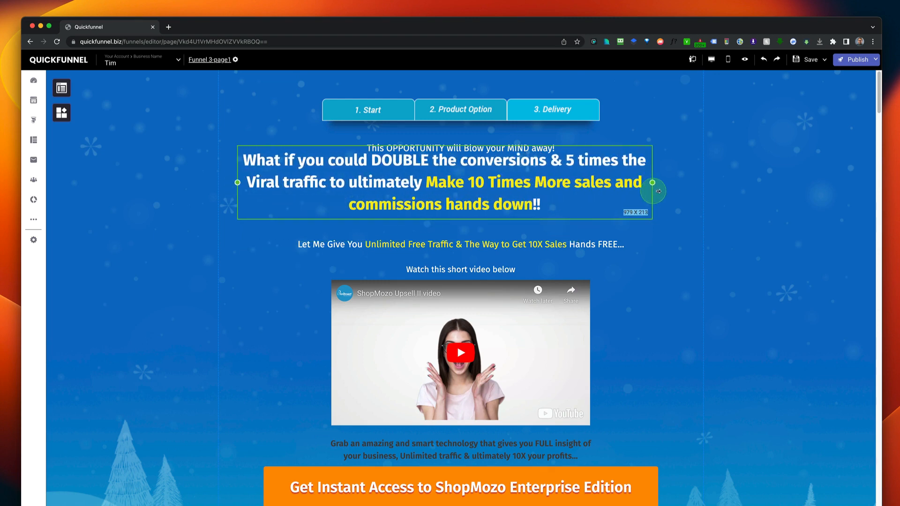
drag(510, 169, 508, 185)
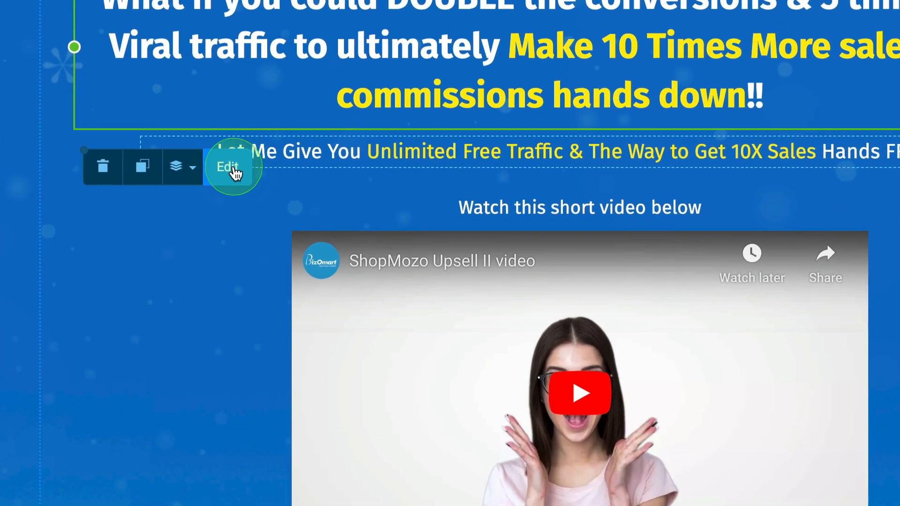
Open the headline's text for editing and examine the available heading styles, font settings and font list
click(302, 251)
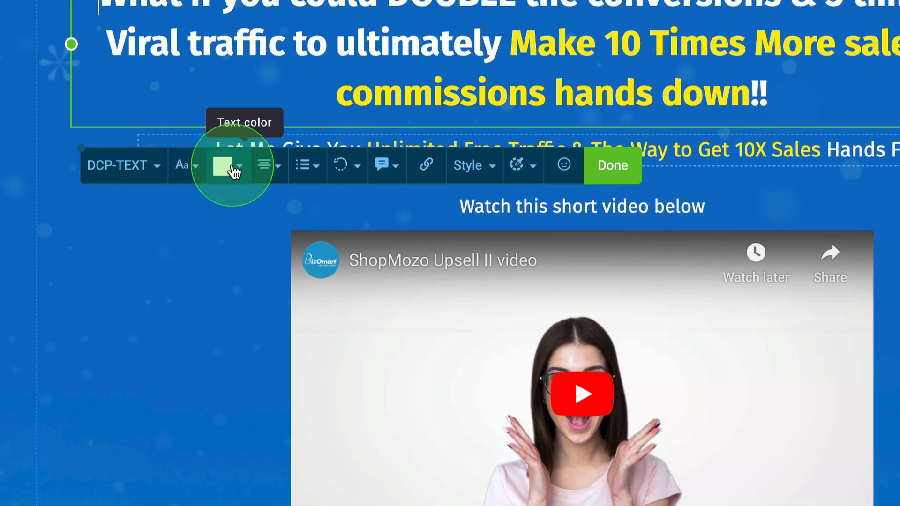
click(119, 166)
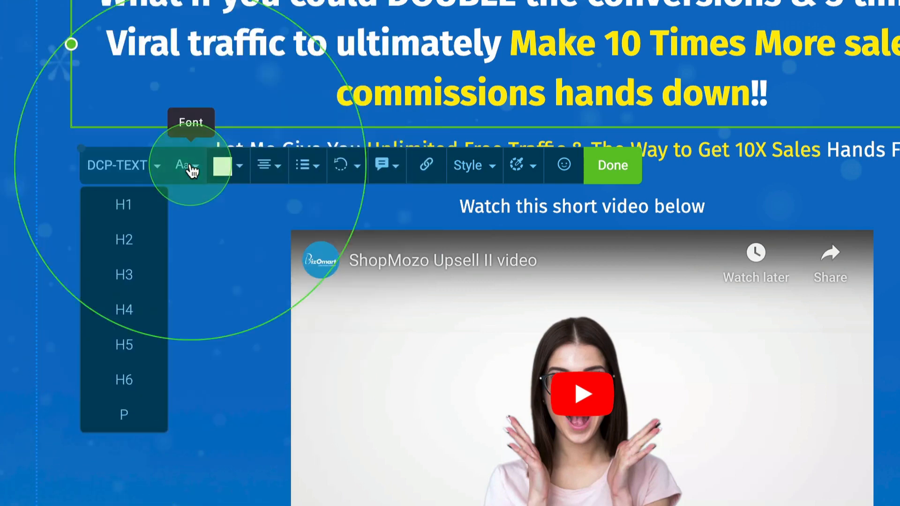
click(192, 171)
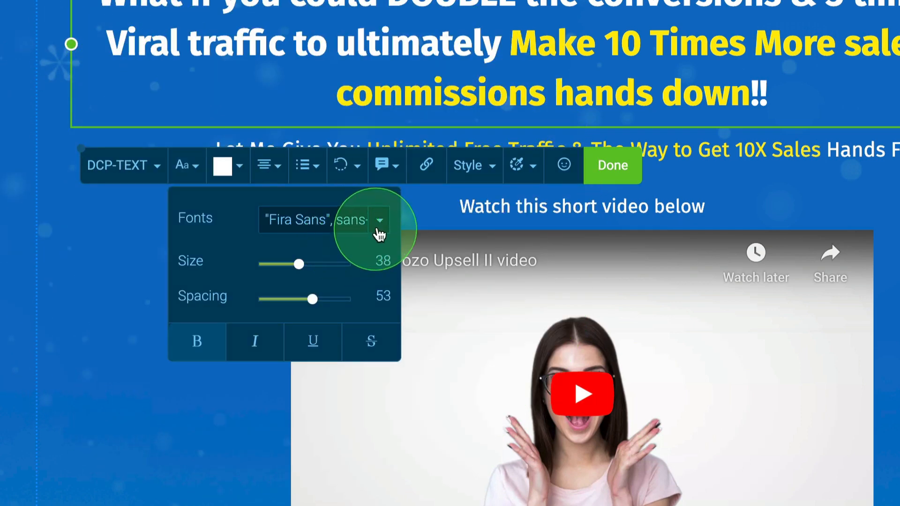
click(380, 220)
scroll(337, 318, down, 10)
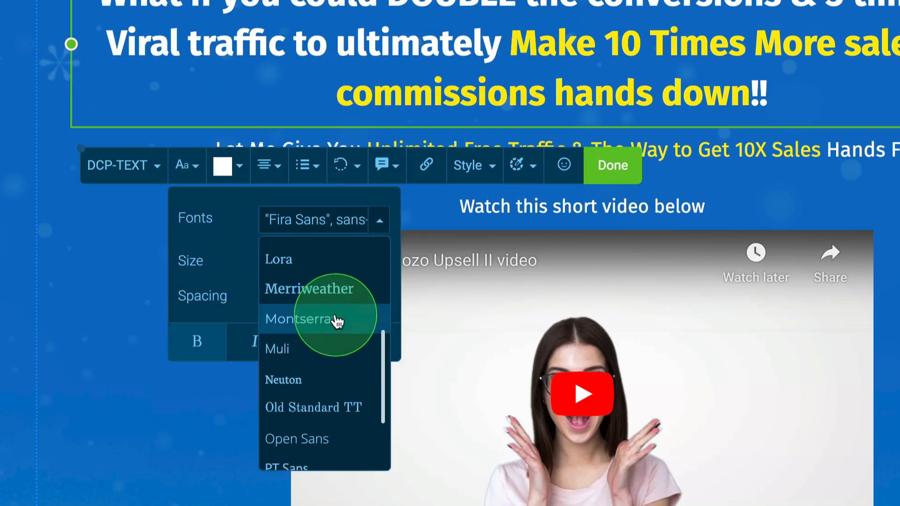
scroll(337, 321, down, 15)
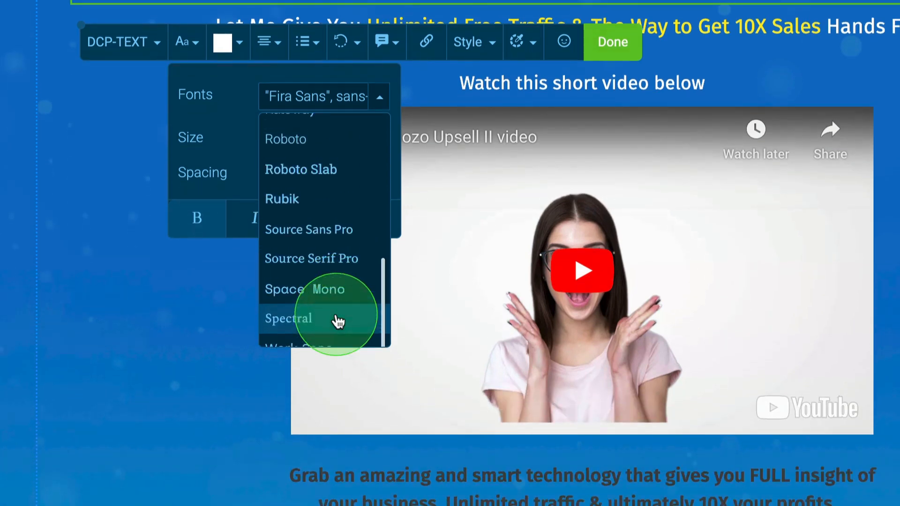
scroll(337, 321, up, 20)
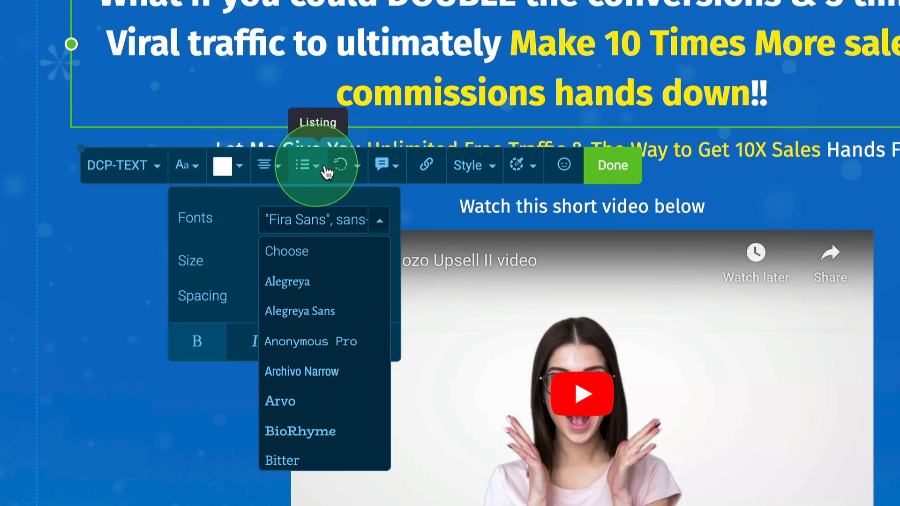
Try rotating the headline 22 degrees, reset its rotation to 0 and finish editing the text
click(358, 172)
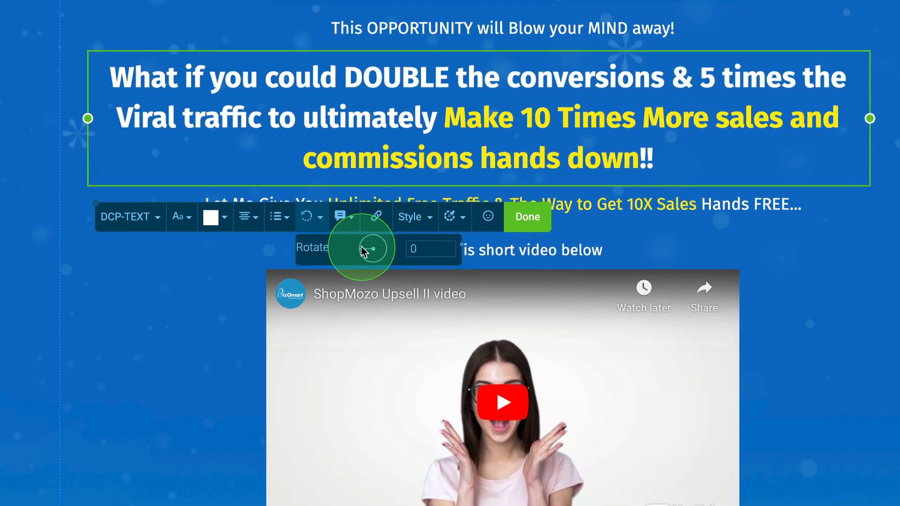
click(412, 206)
drag(338, 274, 341, 268)
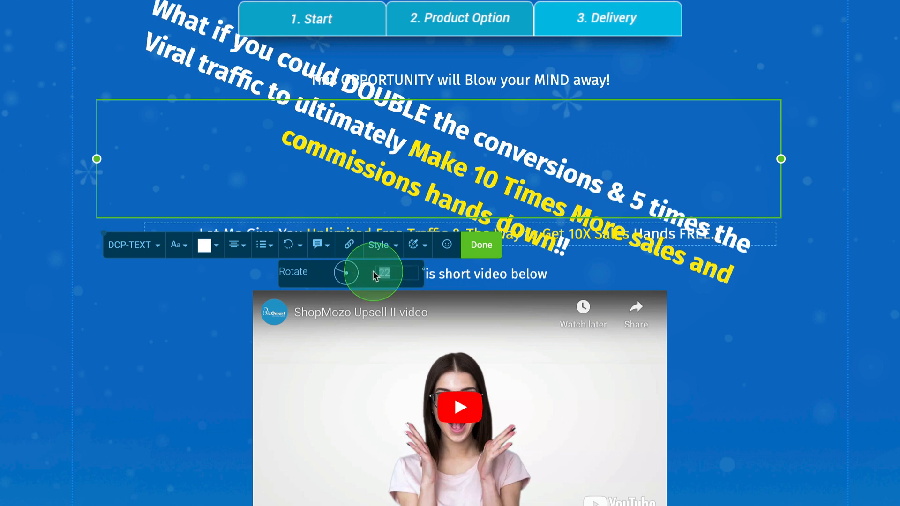
text(0)
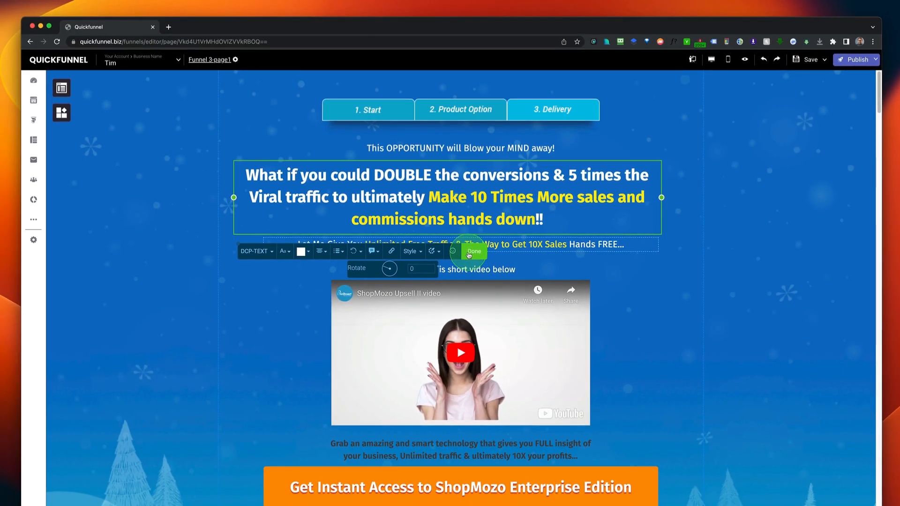
click(469, 255)
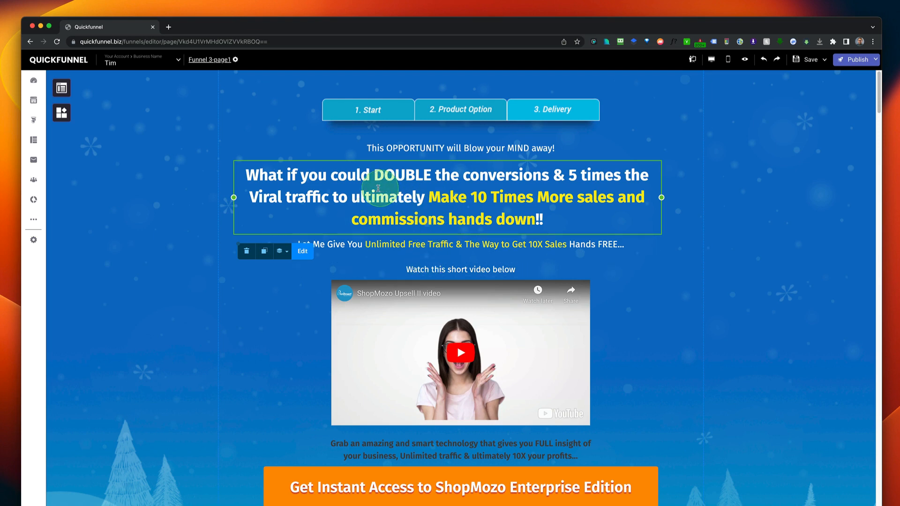
Delete the "What if you could DOUBLE the conversions" headline and place a new Headline element centred in its spot
click(247, 253)
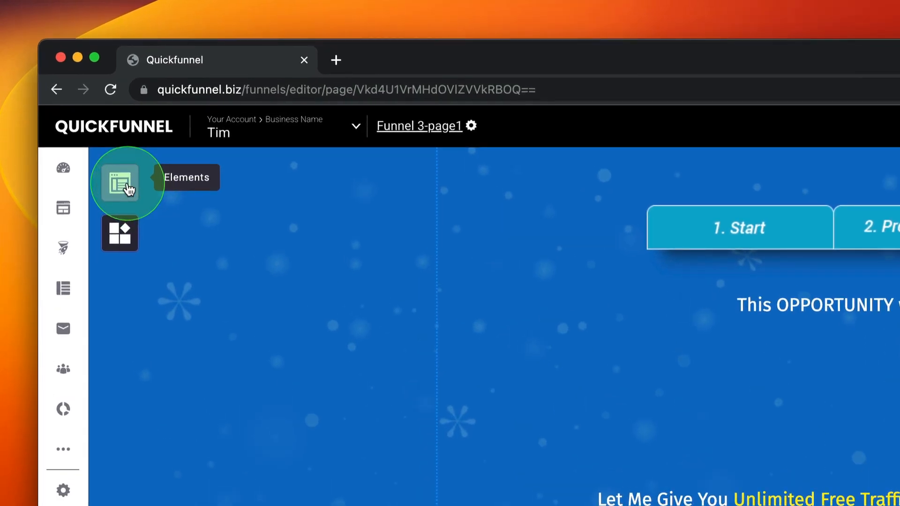
click(128, 187)
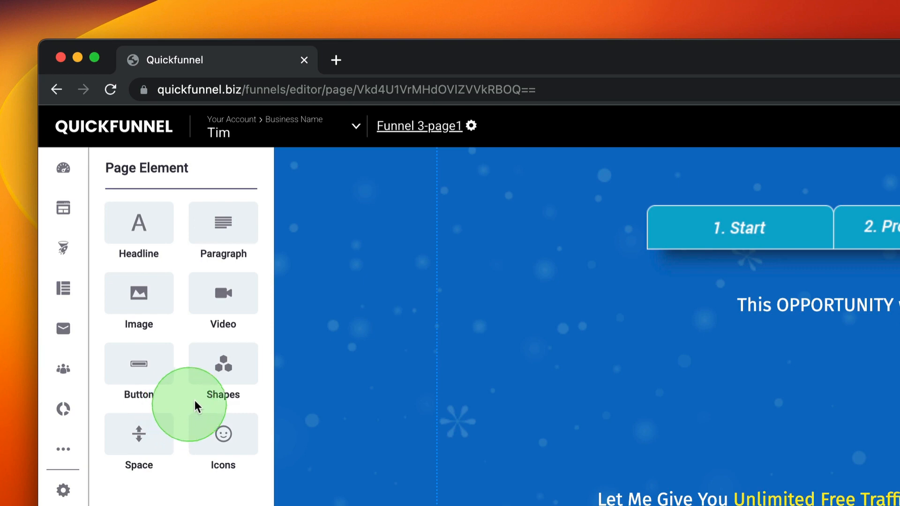
drag(136, 225, 899, 393)
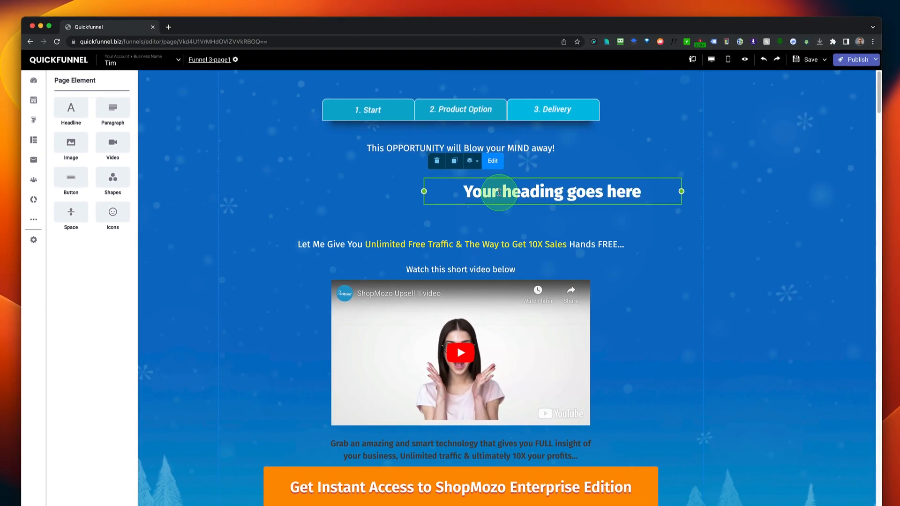
drag(499, 192, 404, 205)
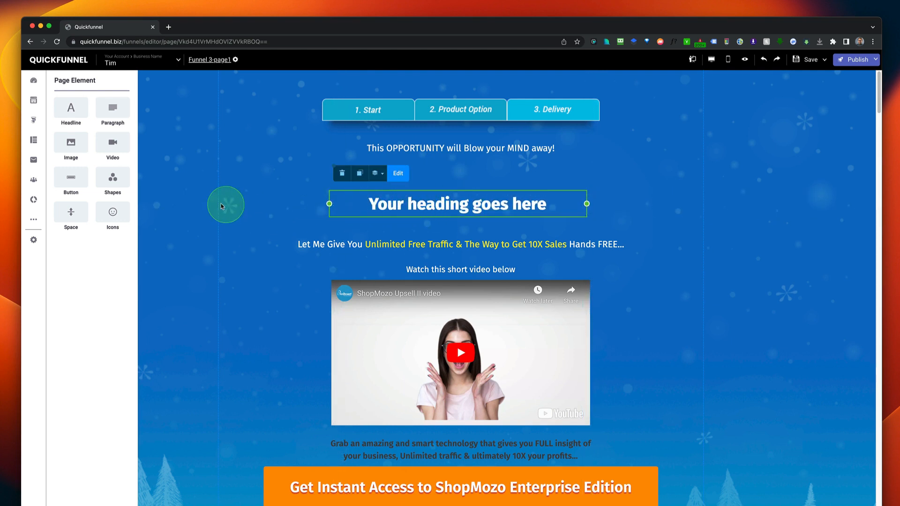
click(170, 195)
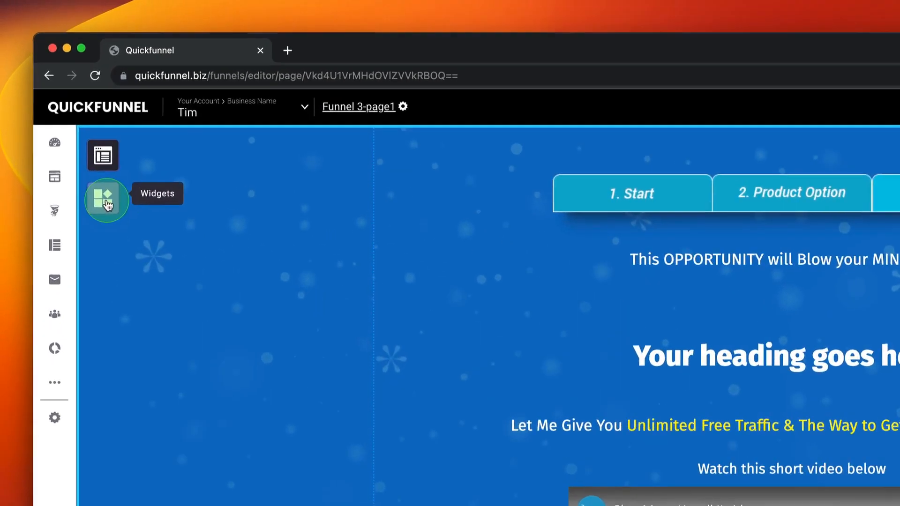
Add a Timer widget between the "This OPPORTUNITY will Blow your MIND away!" line and the new heading
click(63, 115)
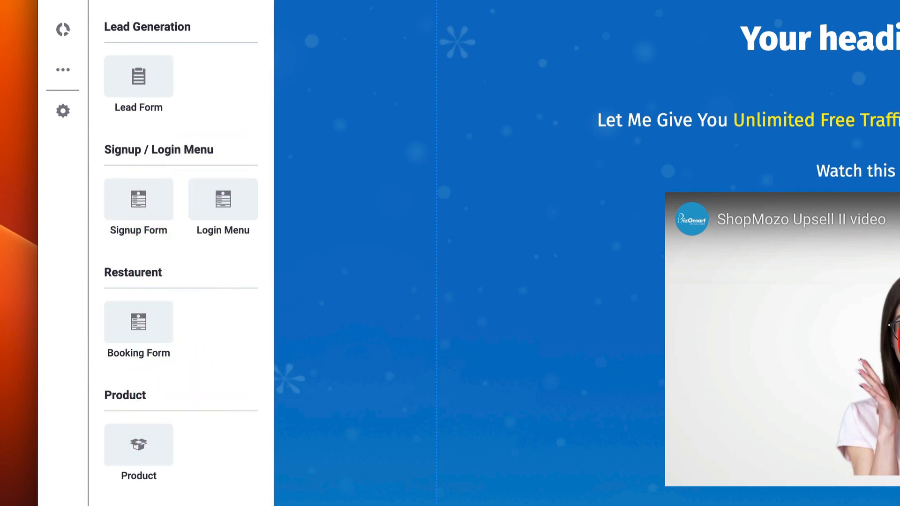
drag(78, 90, 257, 134)
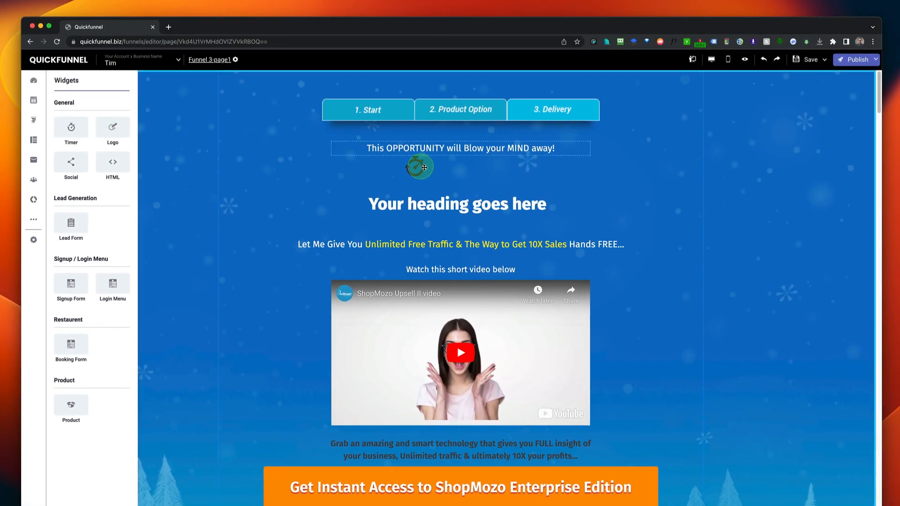
drag(424, 168, 431, 174)
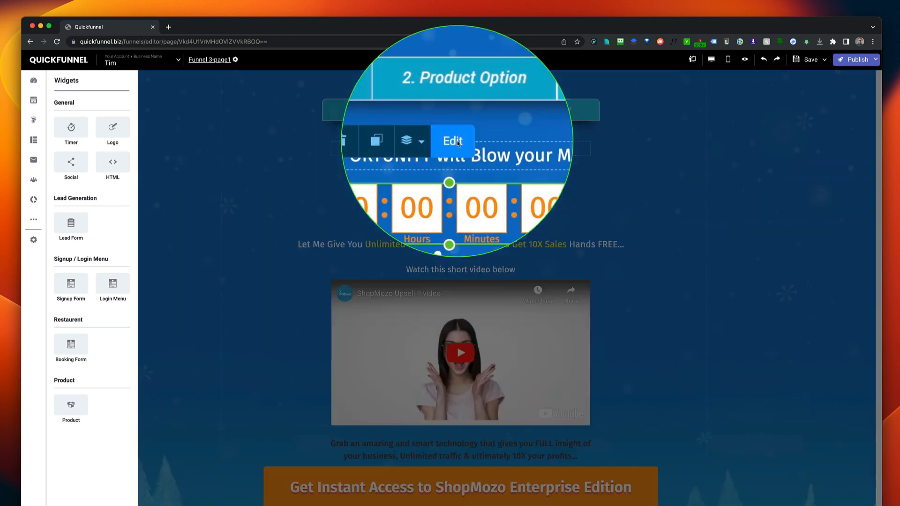
Hide the timer's seconds, apply the solid black circle theme, and shift the saved timer to the centre above the heading
click(453, 143)
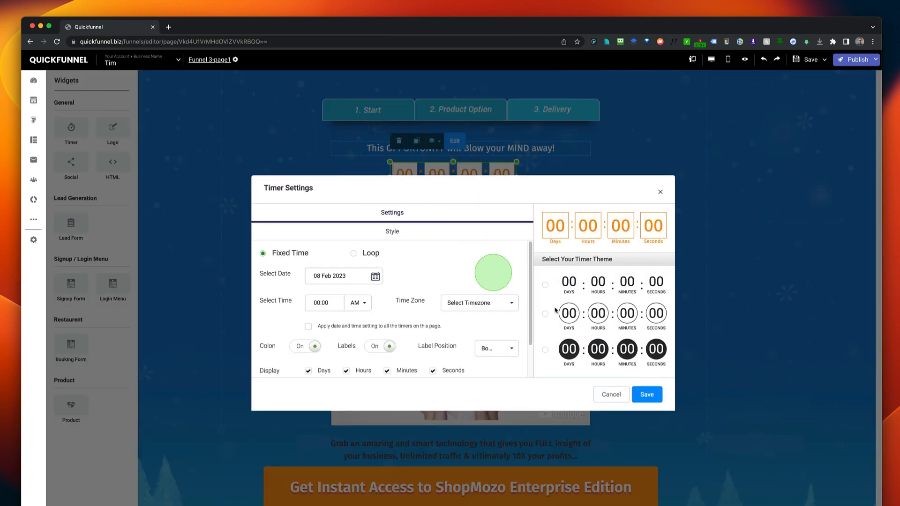
scroll(491, 319, down, 2)
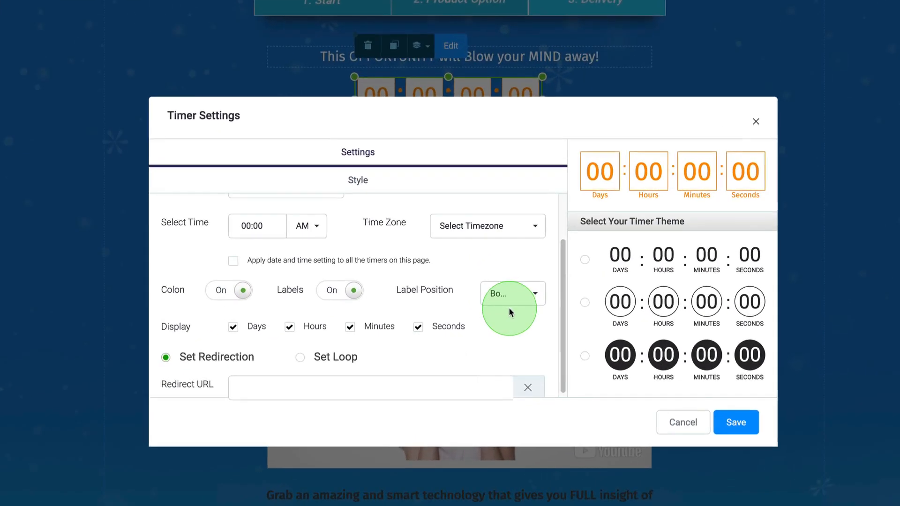
scroll(519, 302, up, 2)
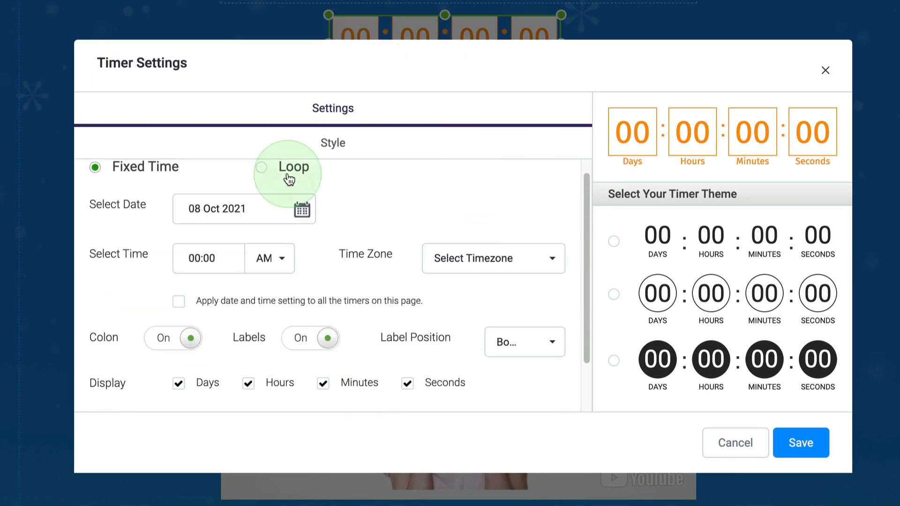
scroll(362, 268, down, 2)
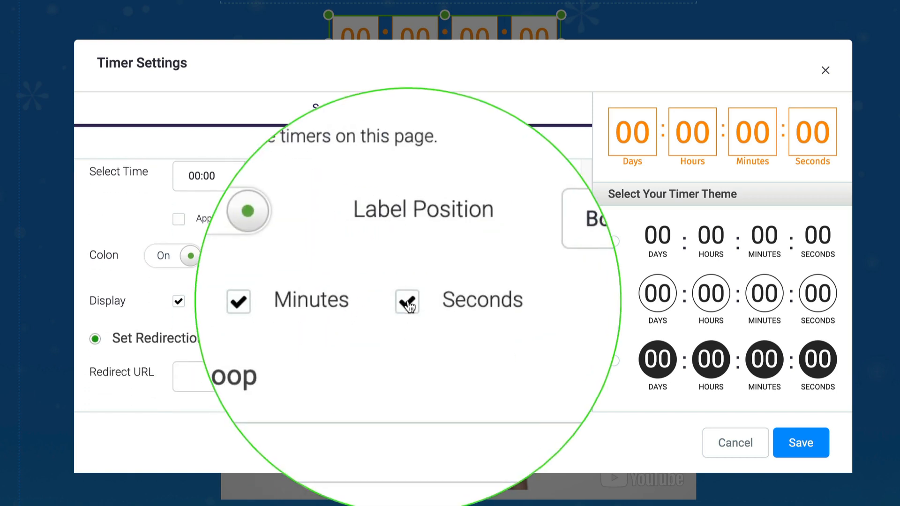
click(325, 306)
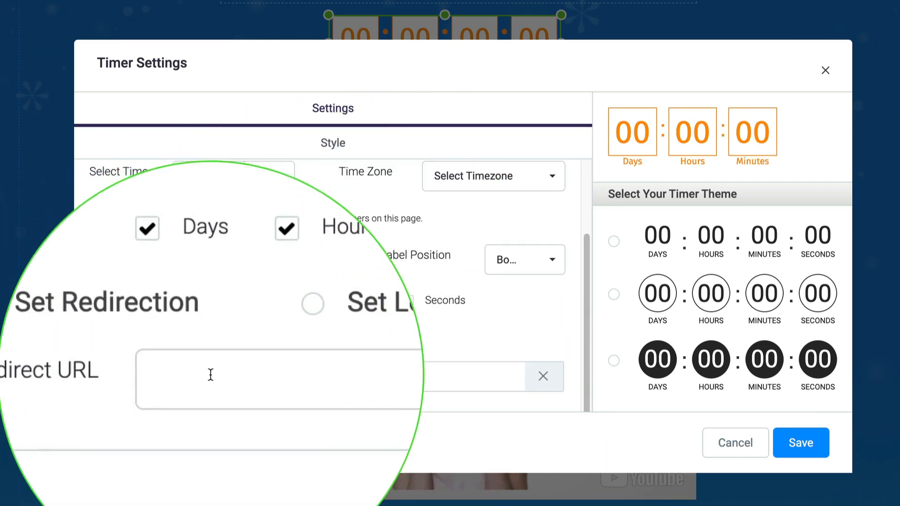
click(614, 362)
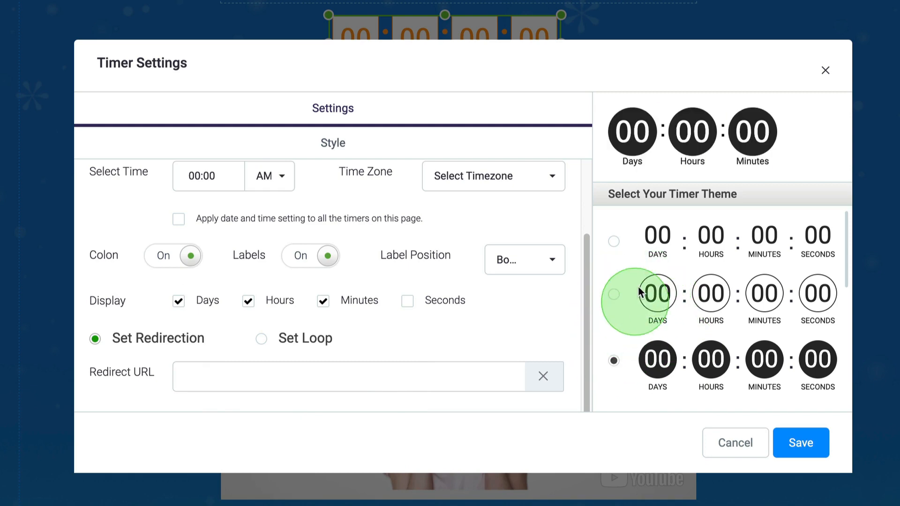
click(804, 443)
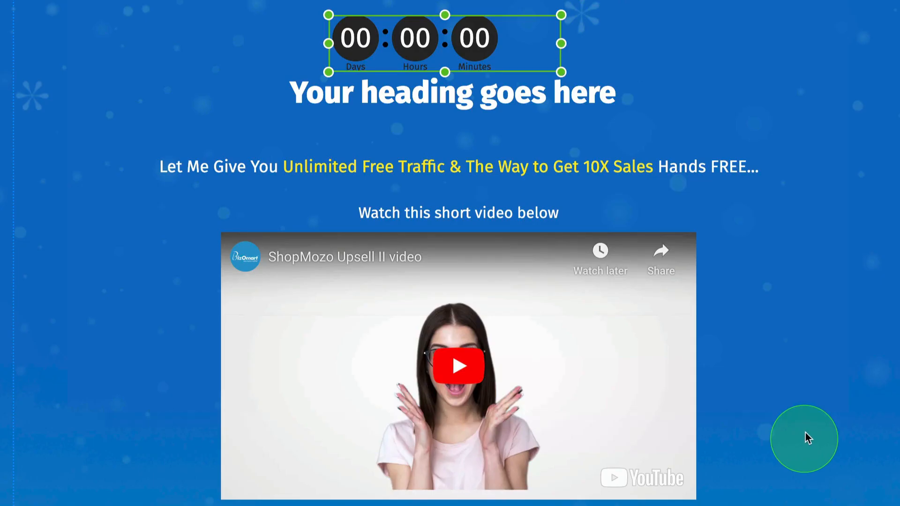
drag(455, 44, 485, 44)
click(479, 148)
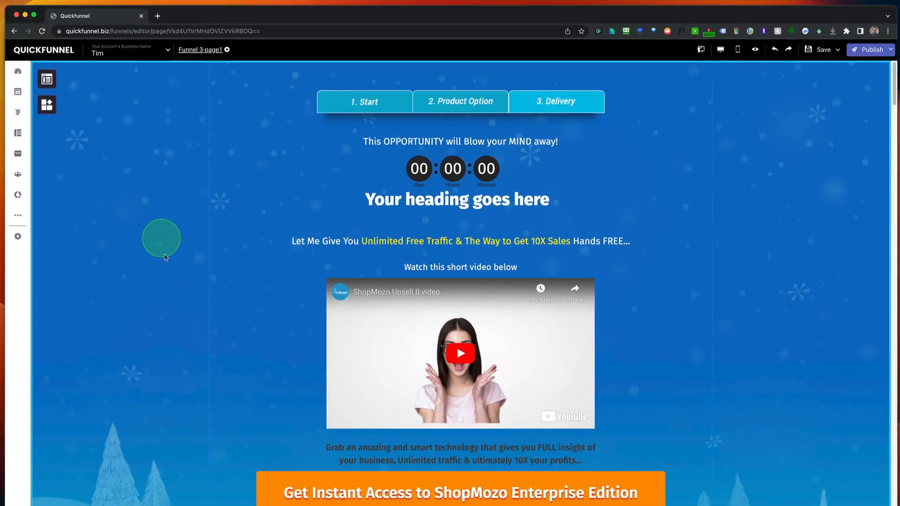
Change the background colour of the "First, Automated Viral Traffic from Facebook, Twitter and Instagram" section to teal green
scroll(221, 279, down, 3)
scroll(332, 305, down, 6)
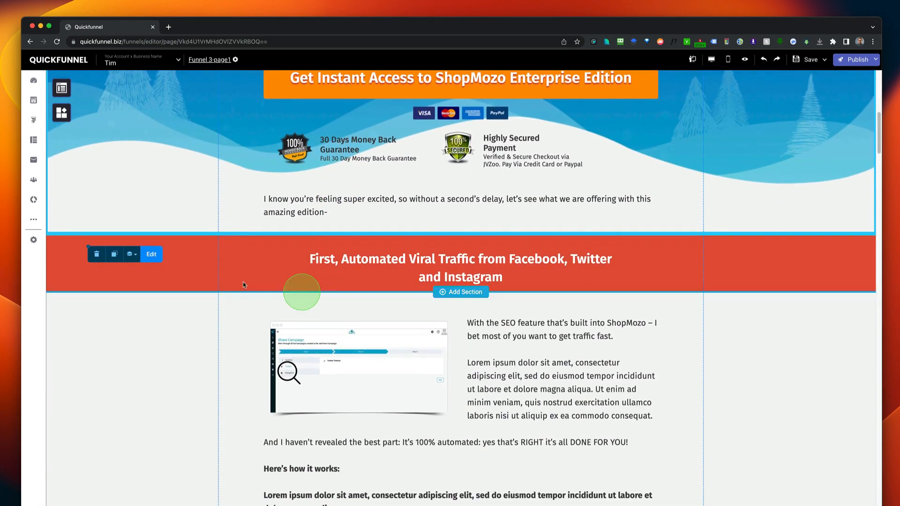
click(190, 274)
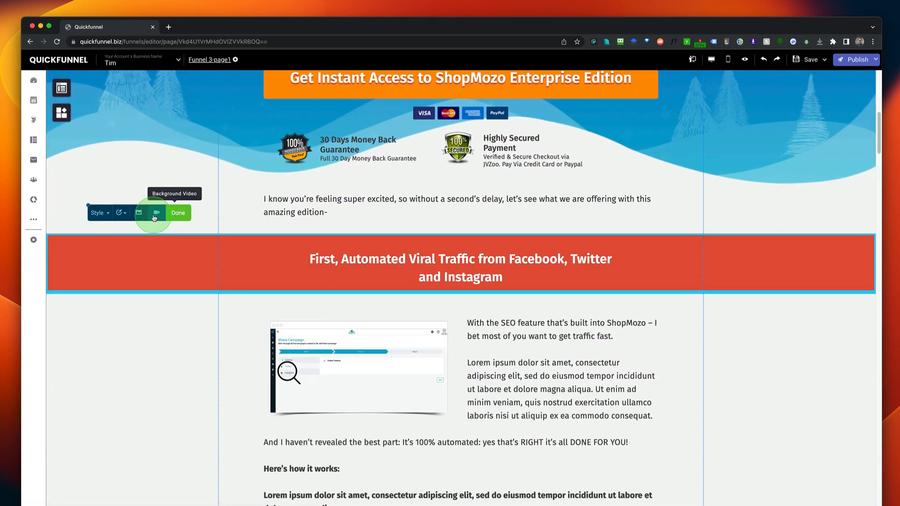
click(121, 214)
click(185, 241)
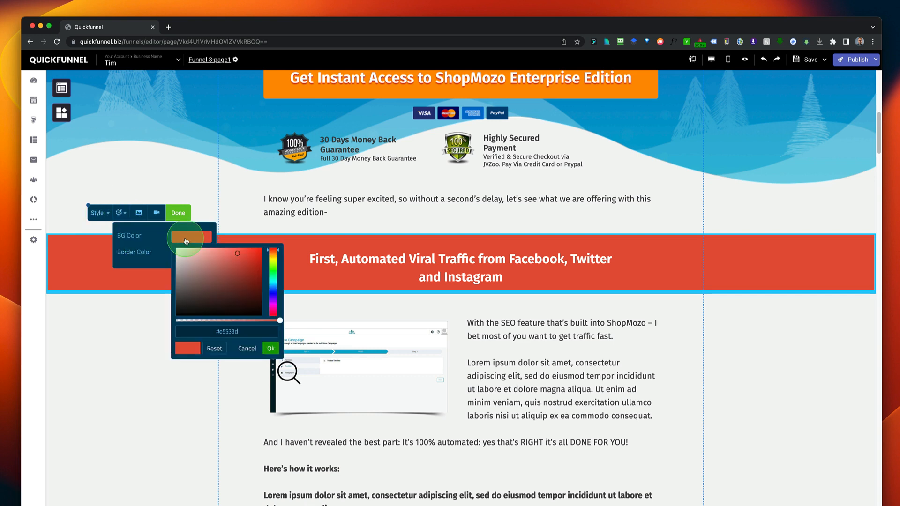
click(273, 277)
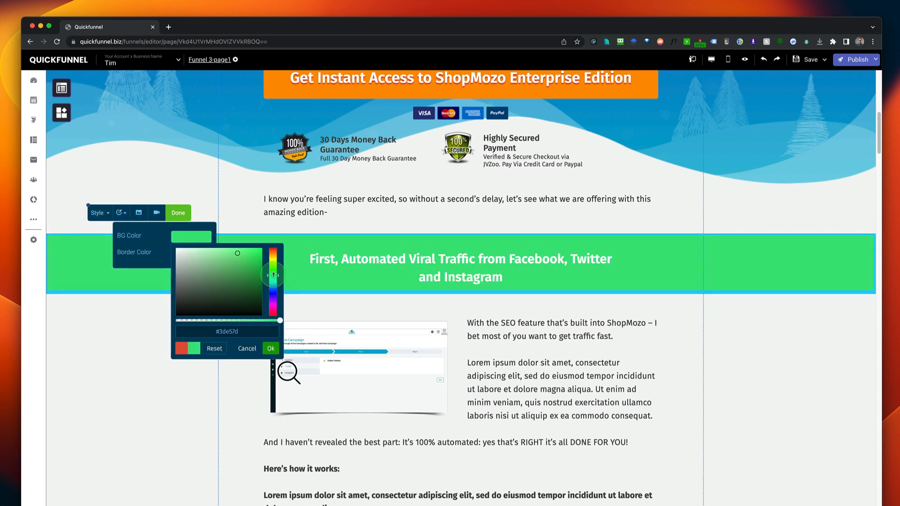
click(600, 337)
scroll(575, 364, down, 5)
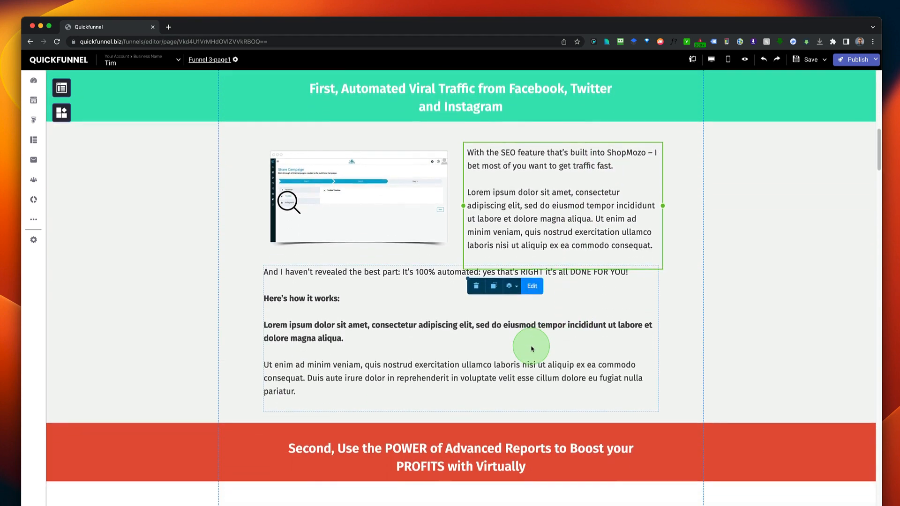
scroll(526, 346, up, 8)
scroll(531, 346, down, 3)
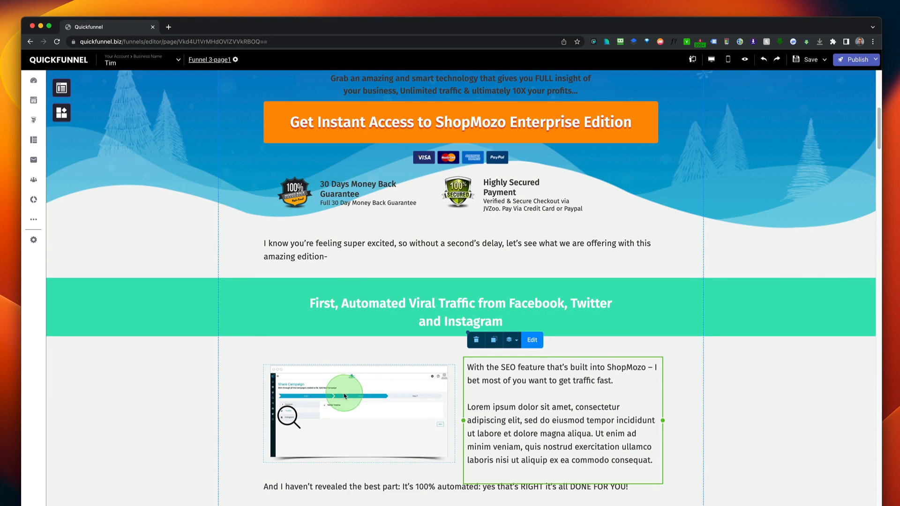
Place a duplicate of the Share Campaign image over the teal green heading section and delete that copy
click(347, 394)
click(290, 349)
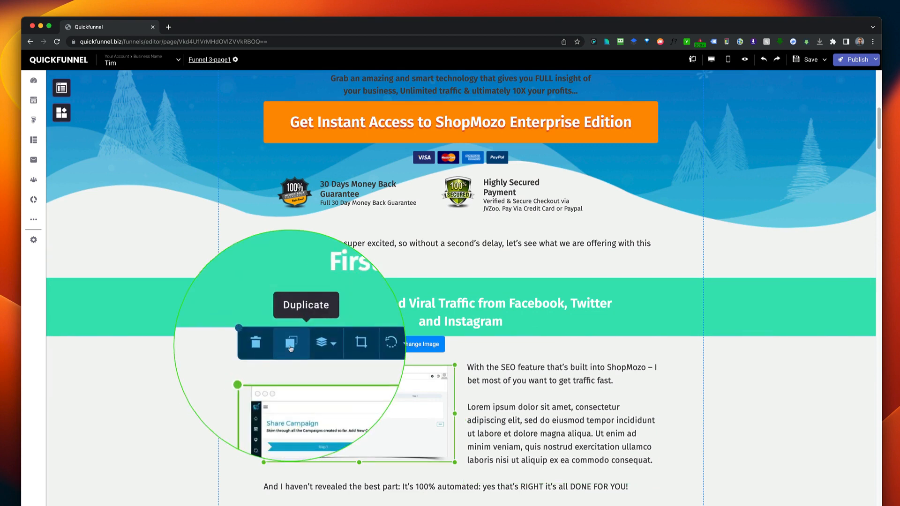
drag(361, 413, 473, 291)
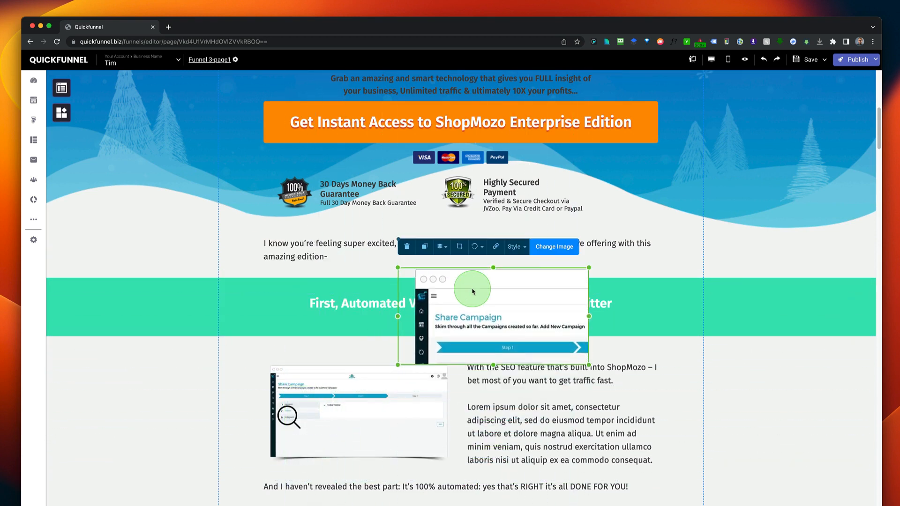
click(405, 246)
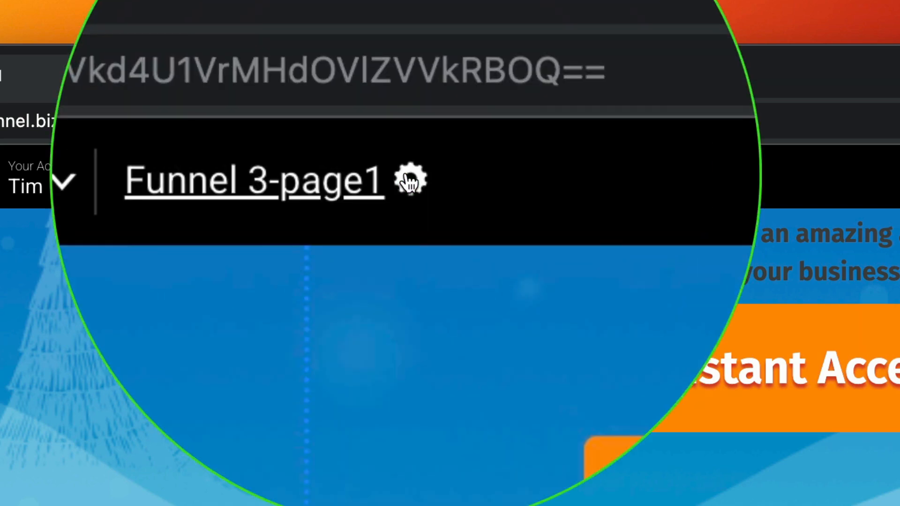
Examine the page's title and URL settings and compare the Sale, Lead Acquisition, Link Clicks and Share Count conversion goals
click(407, 177)
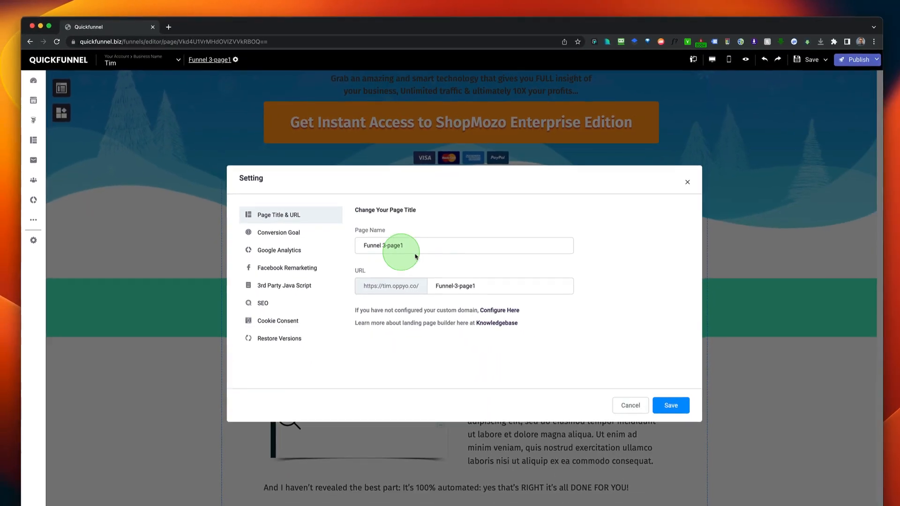
click(666, 454)
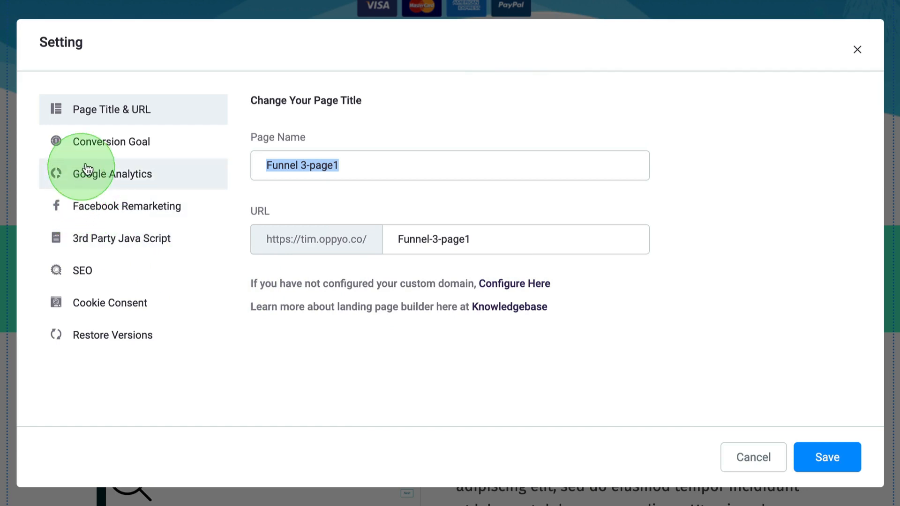
click(94, 149)
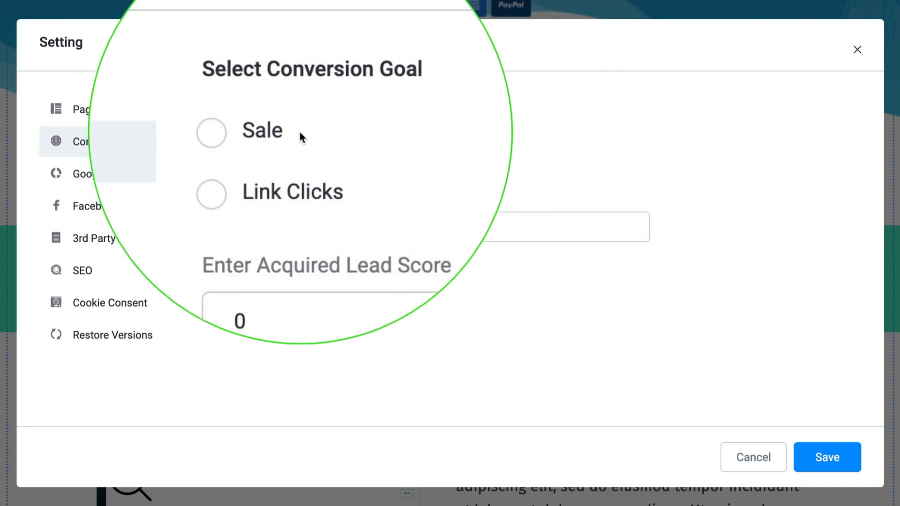
click(271, 139)
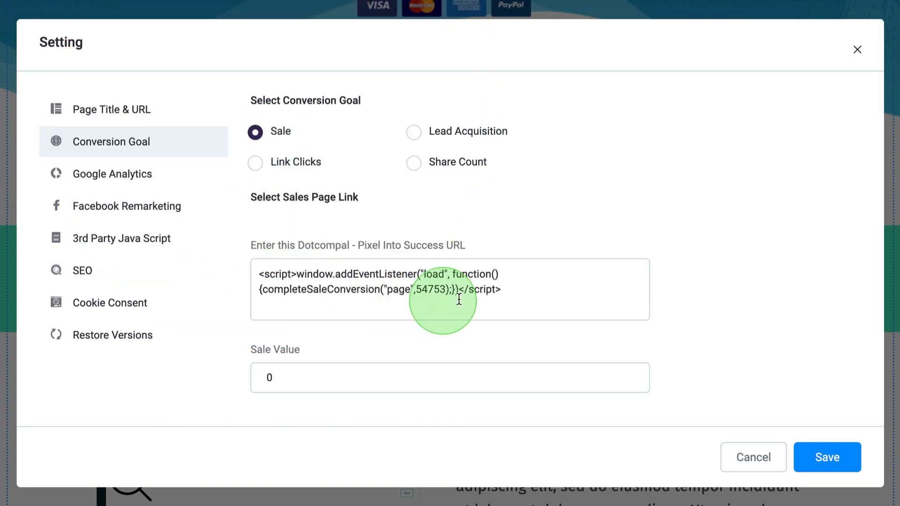
drag(502, 290, 257, 269)
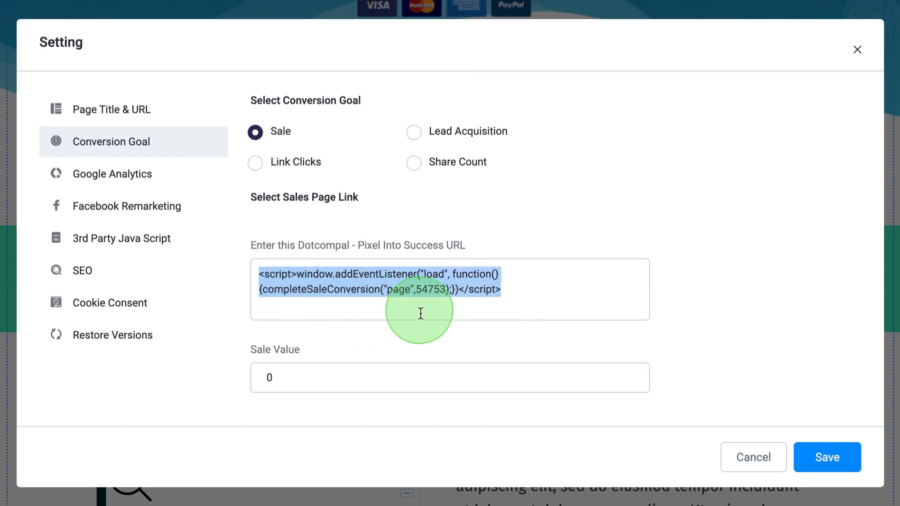
click(414, 133)
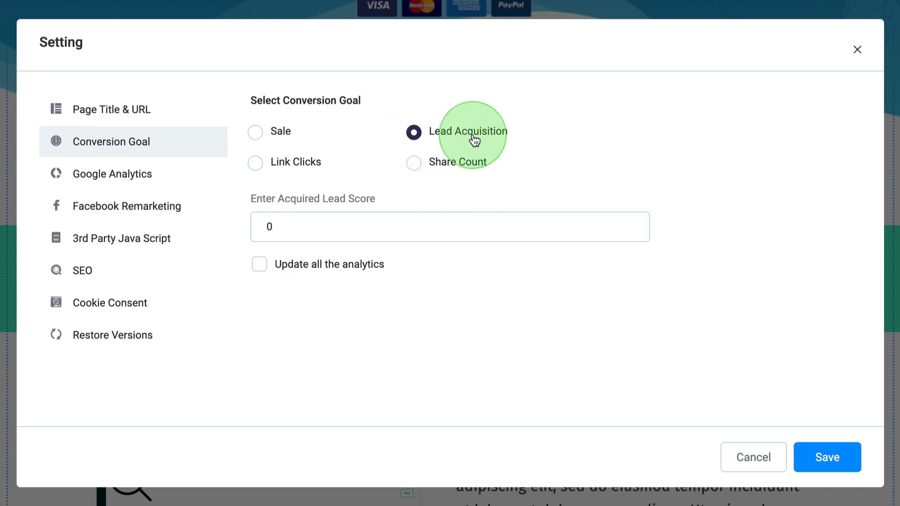
click(255, 164)
click(414, 164)
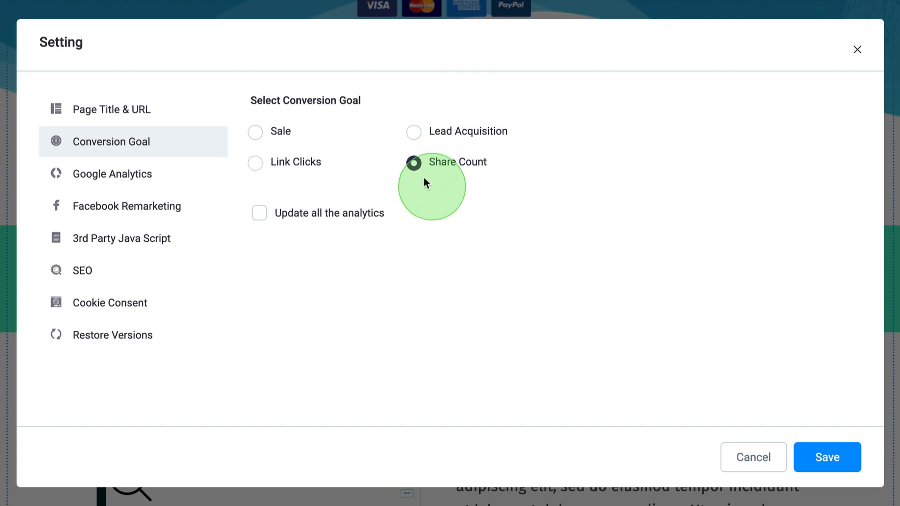
click(256, 134)
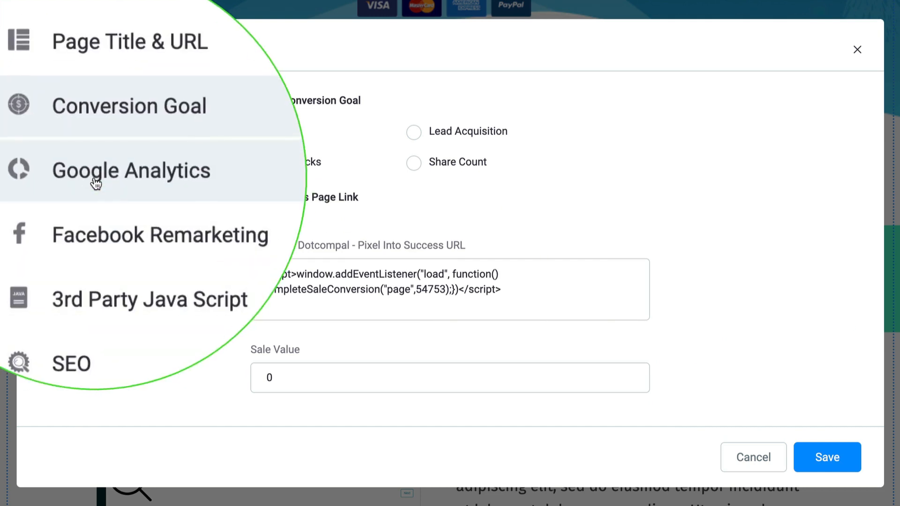
Review the page's Google Analytics, Facebook Remarketing, 3rd Party Java Script, SEO, Cookie Consent and Restore Versions settings without saving
click(96, 182)
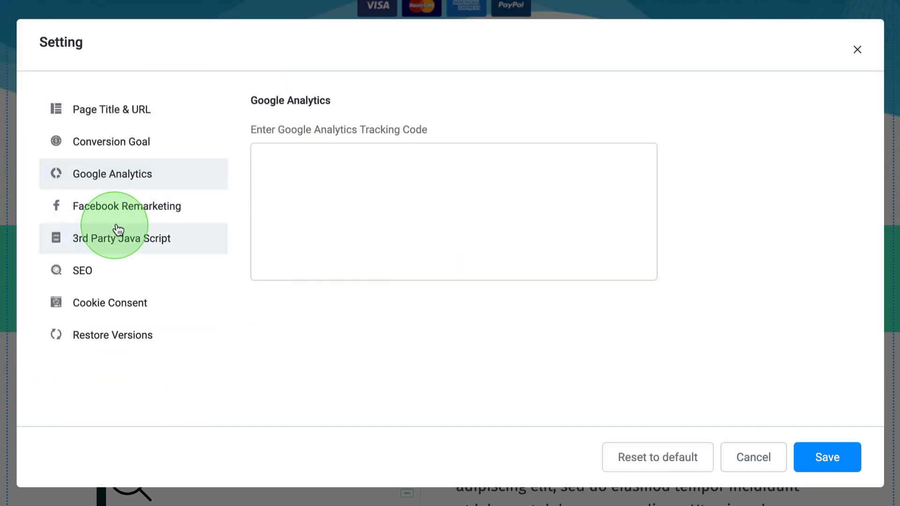
click(122, 213)
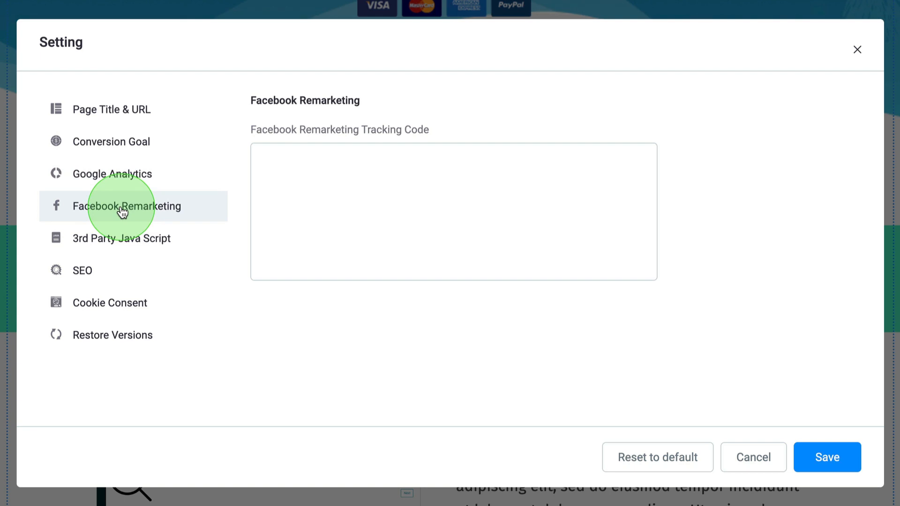
click(121, 241)
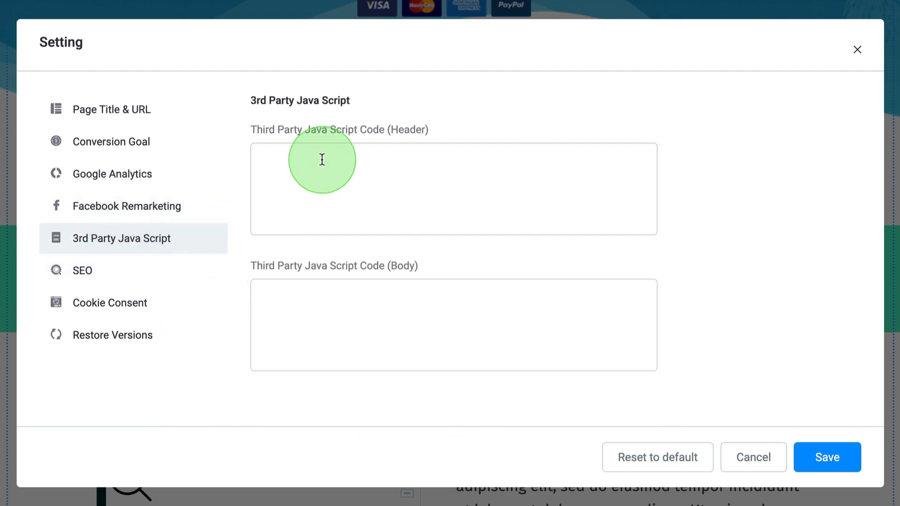
click(100, 272)
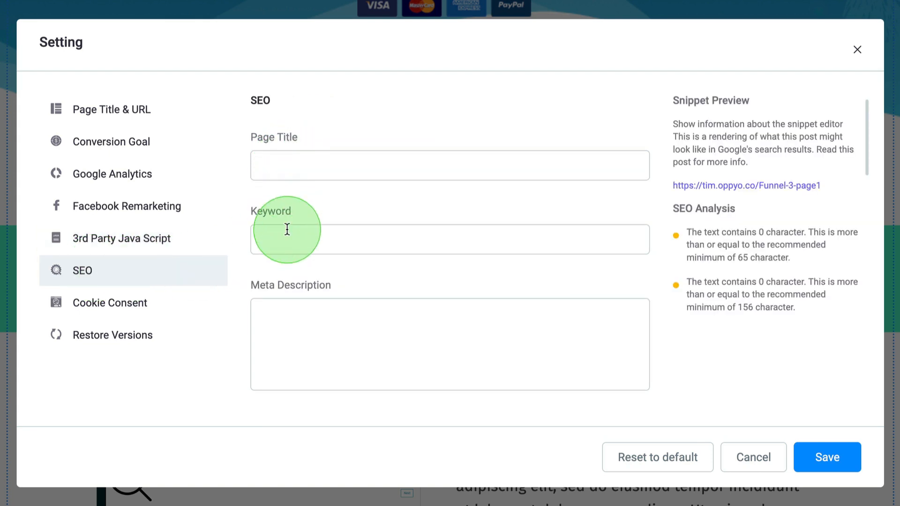
click(120, 309)
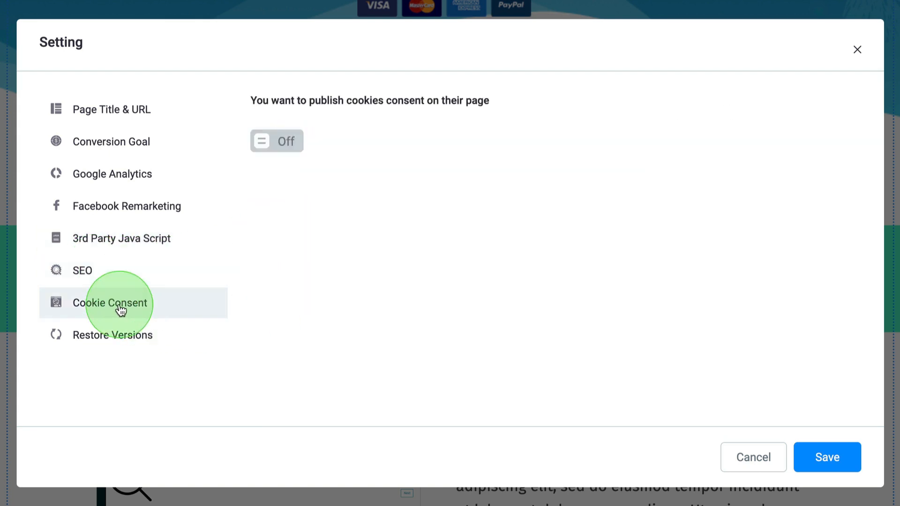
click(109, 343)
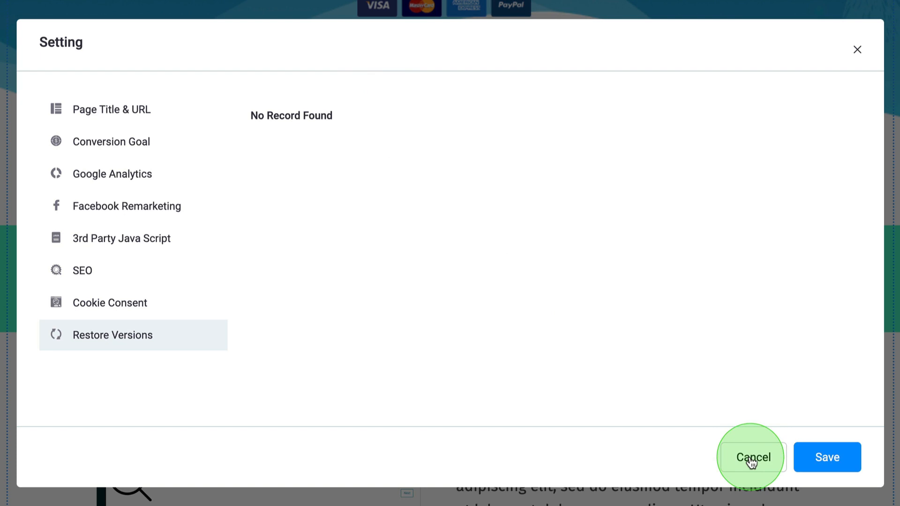
click(751, 462)
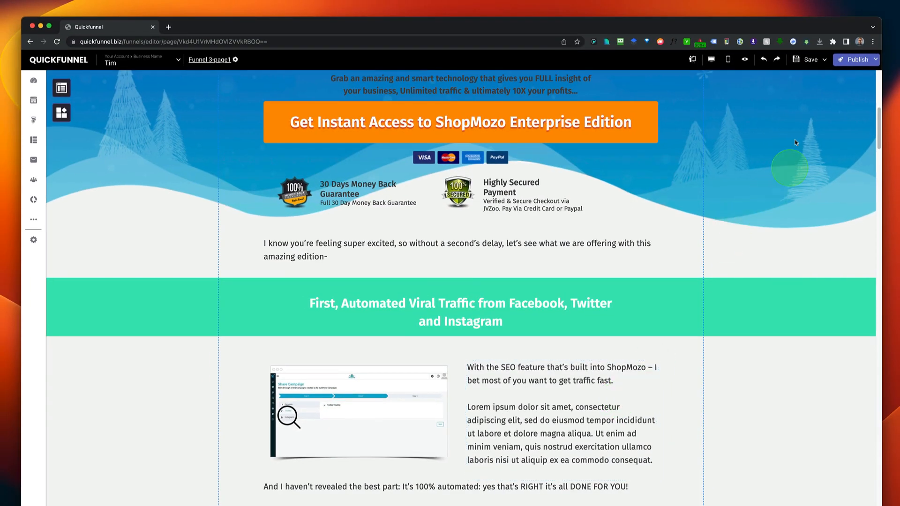
Check the page's mobile layout down to the "Second, Use the POWER of Advanced Reports" section and return to the desktop view
scroll(623, 111, up, 10)
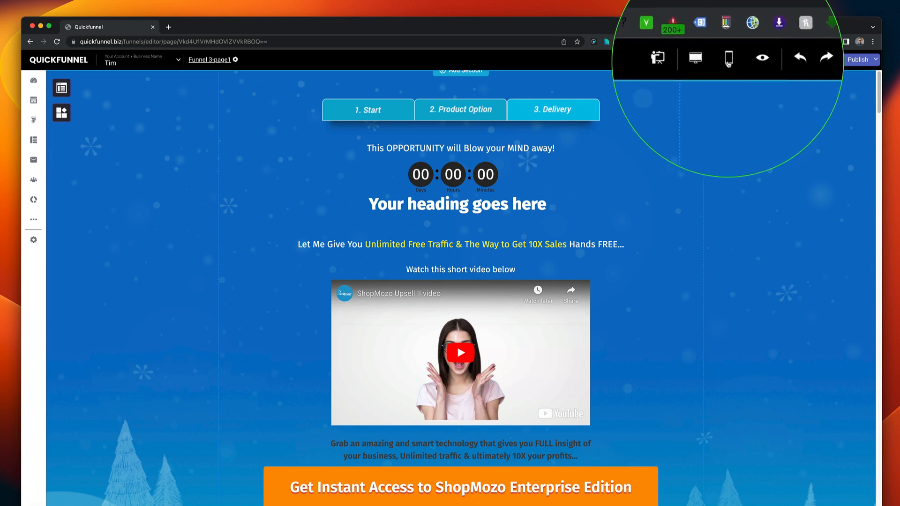
click(728, 59)
scroll(515, 247, down, 8)
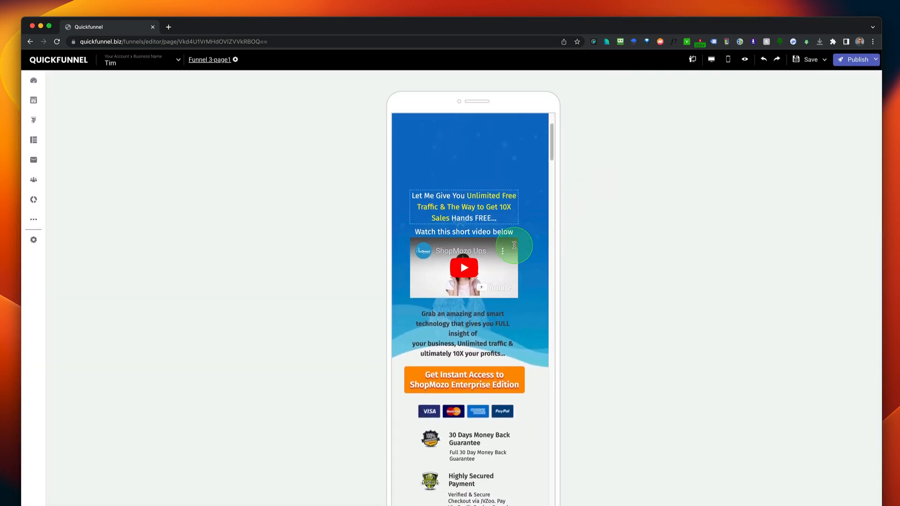
scroll(515, 247, down, 15)
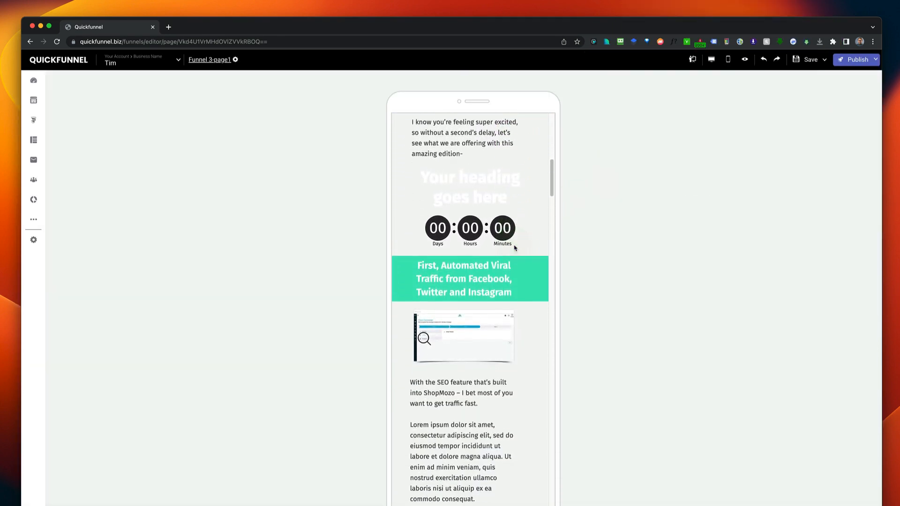
scroll(515, 247, down, 3)
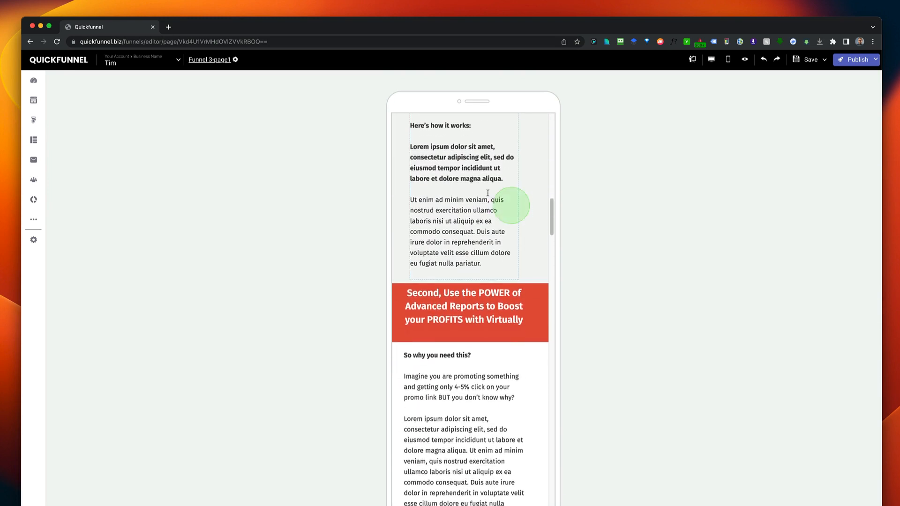
click(726, 61)
click(711, 59)
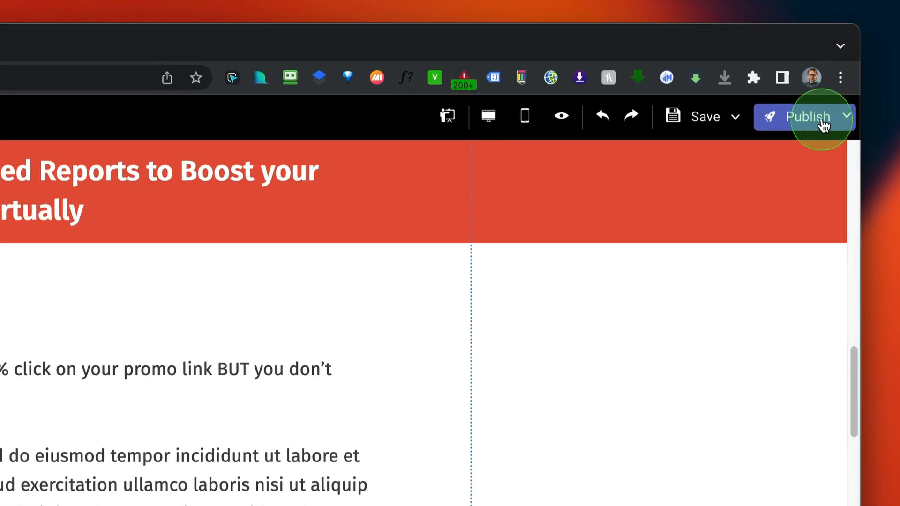
Compare the Members Only and Password Protected publishing statuses and set the page's status to Public
click(843, 92)
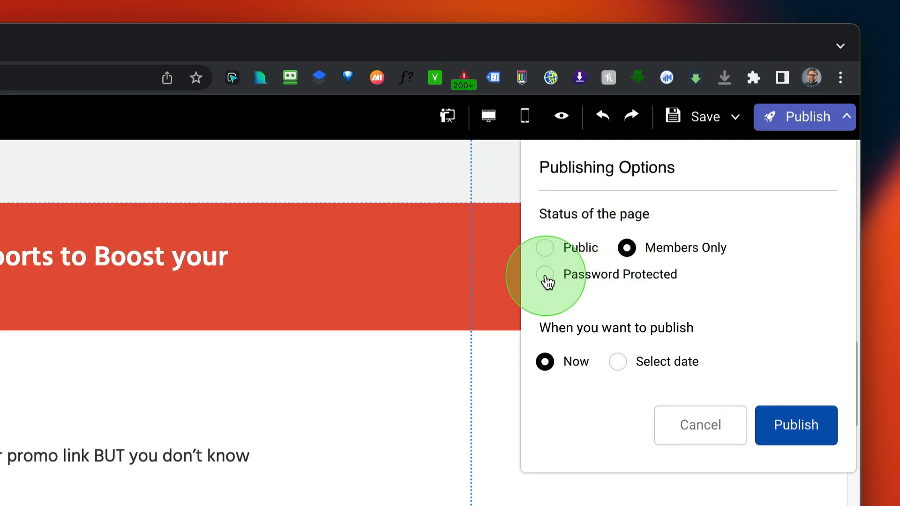
click(545, 275)
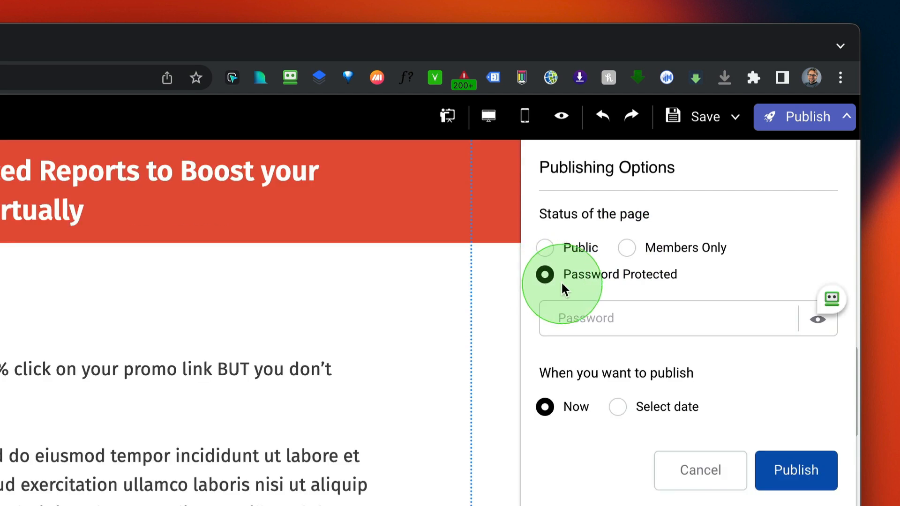
click(579, 307)
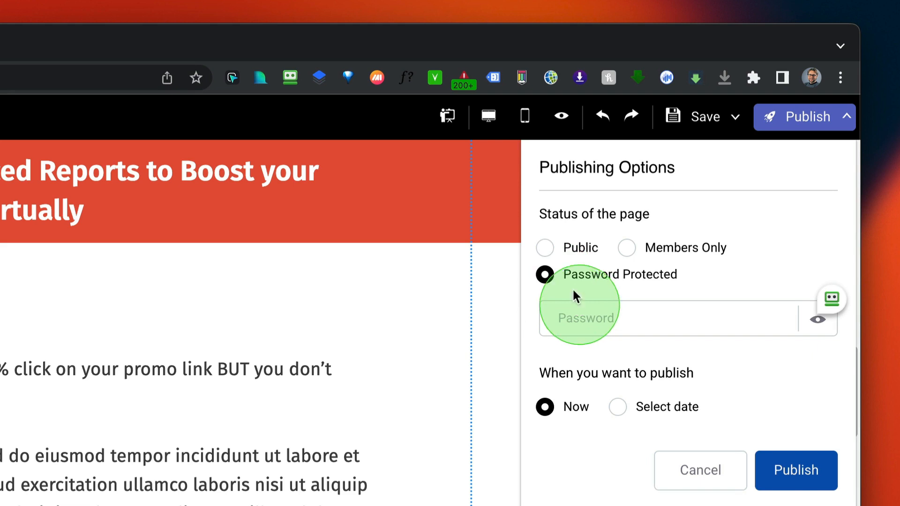
click(548, 251)
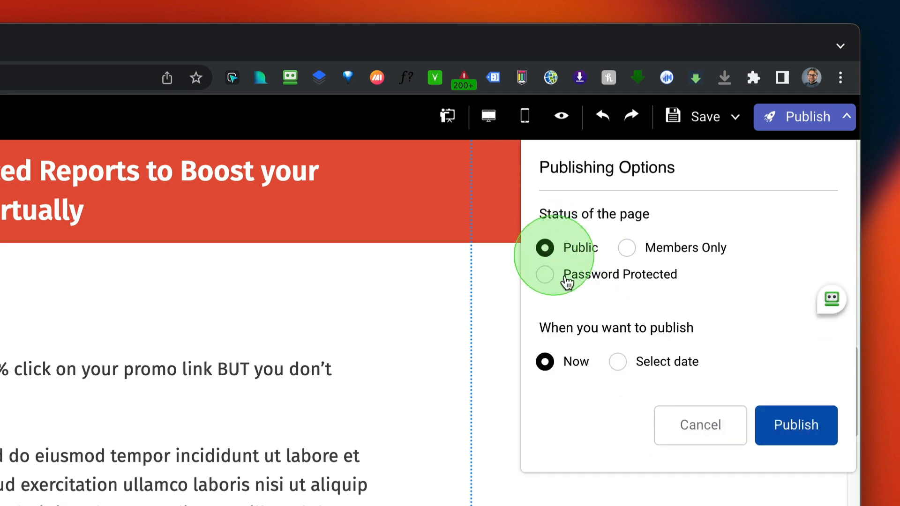
Check the scheduled-date publishing option, try to publish the public page with Now selected, and dismiss the publishing options
click(618, 362)
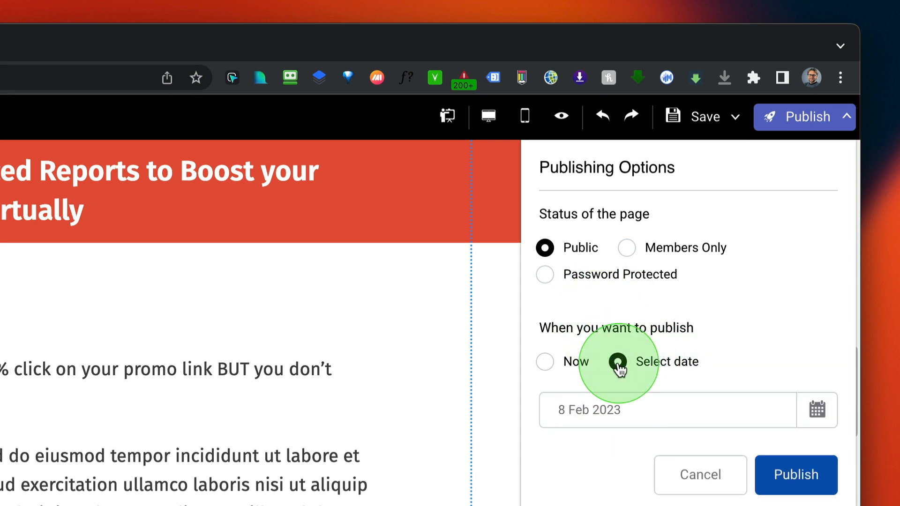
click(543, 362)
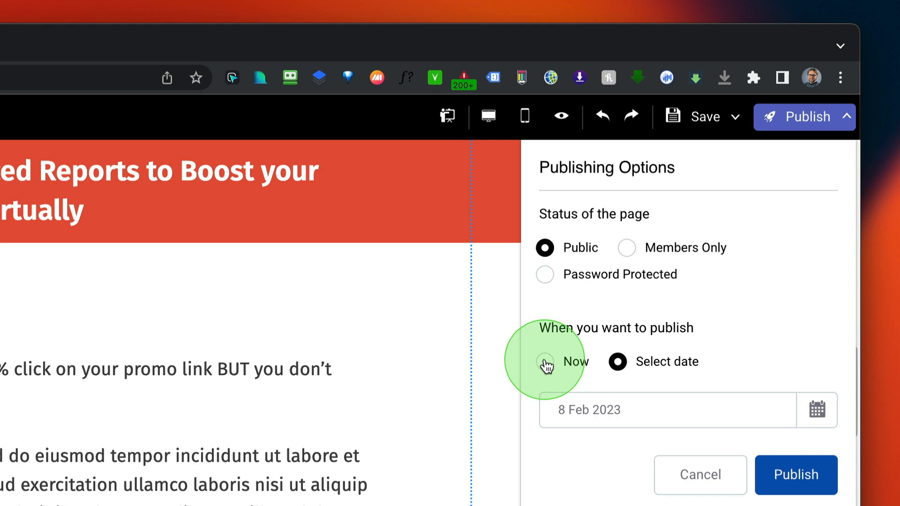
click(544, 363)
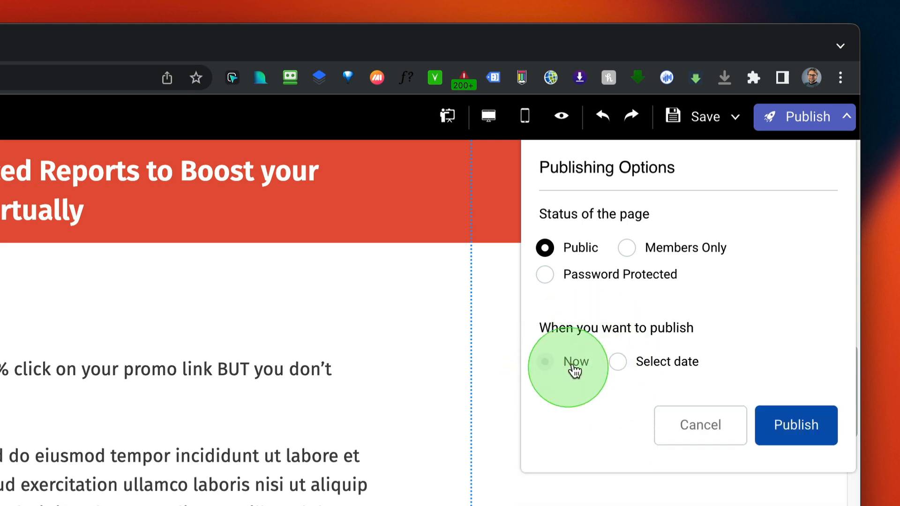
click(795, 425)
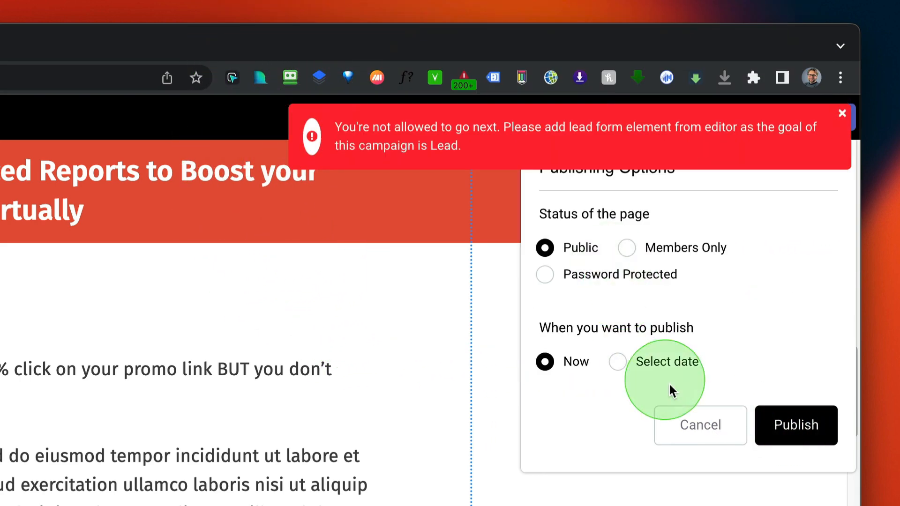
click(693, 425)
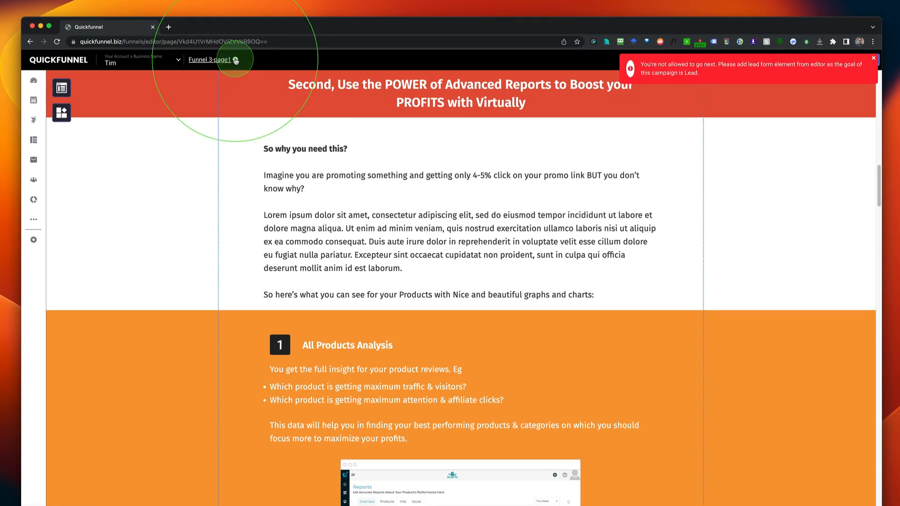
Set the page's conversion goal to Sale, save it, and publish the page now with Public status
click(235, 60)
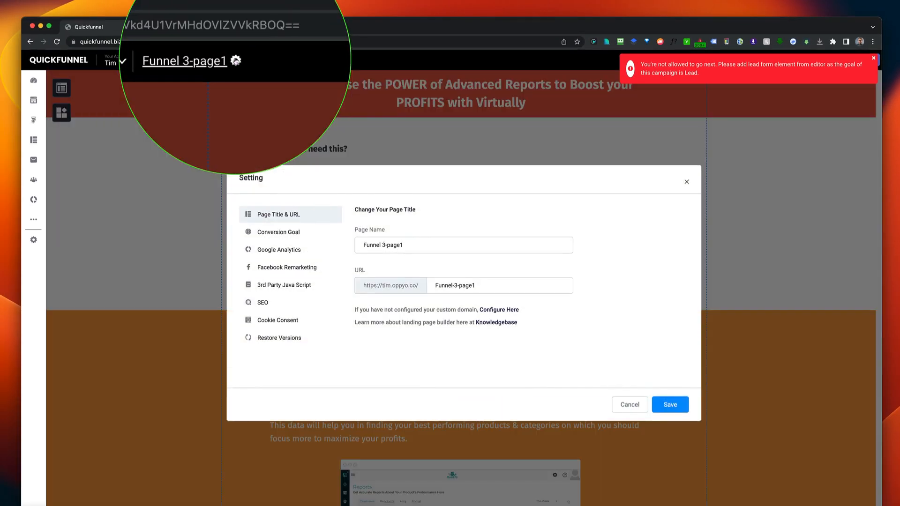
click(283, 232)
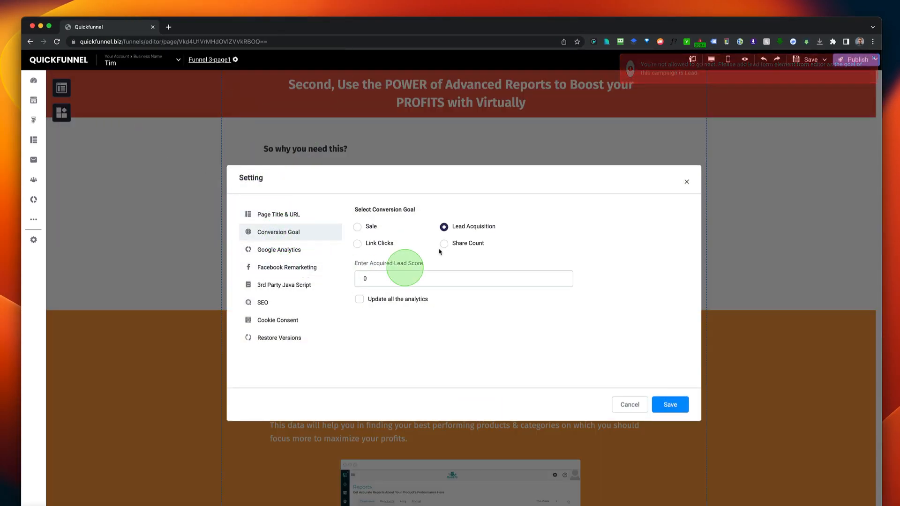
click(357, 228)
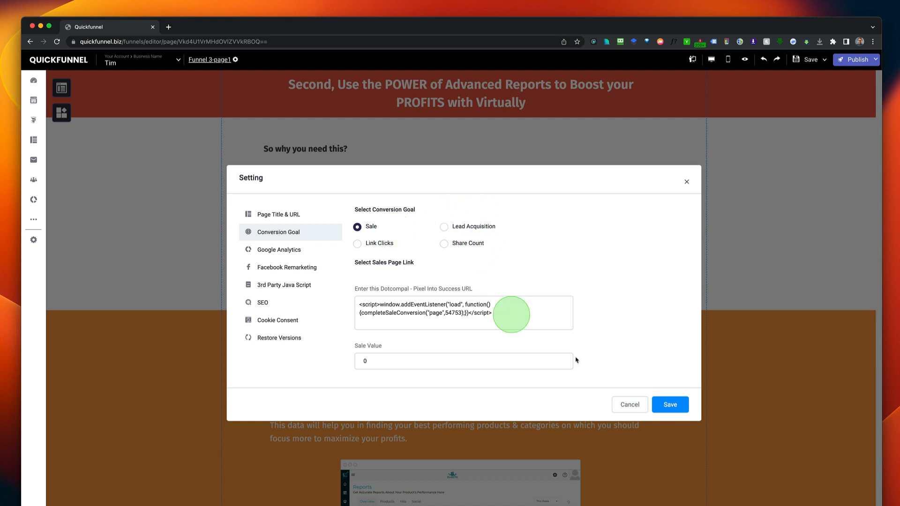
click(670, 405)
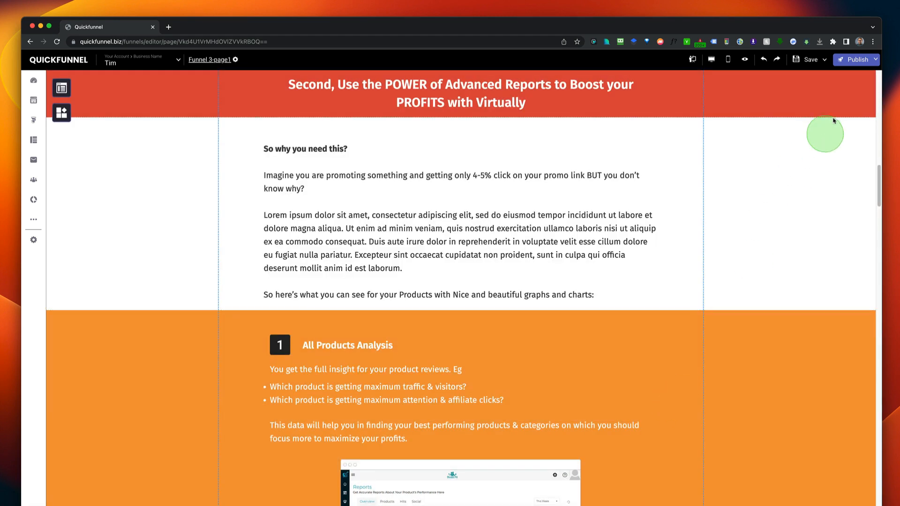
click(856, 61)
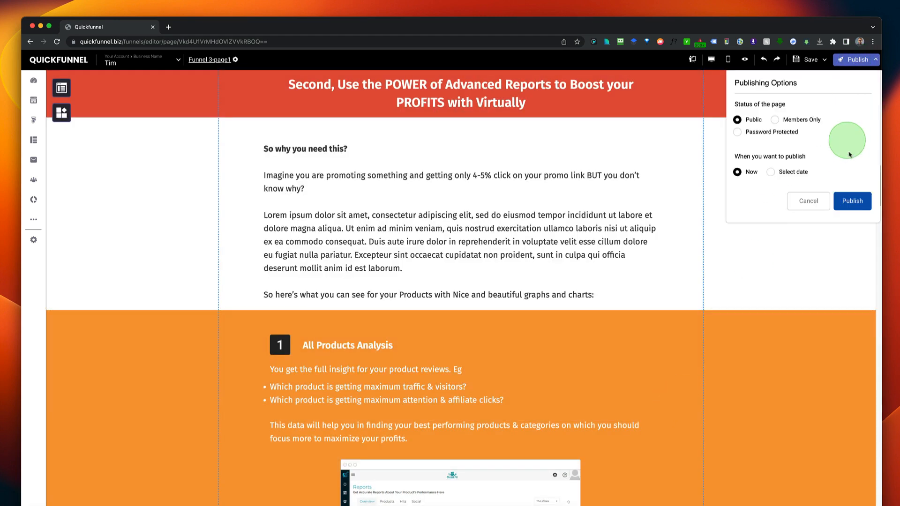
click(851, 199)
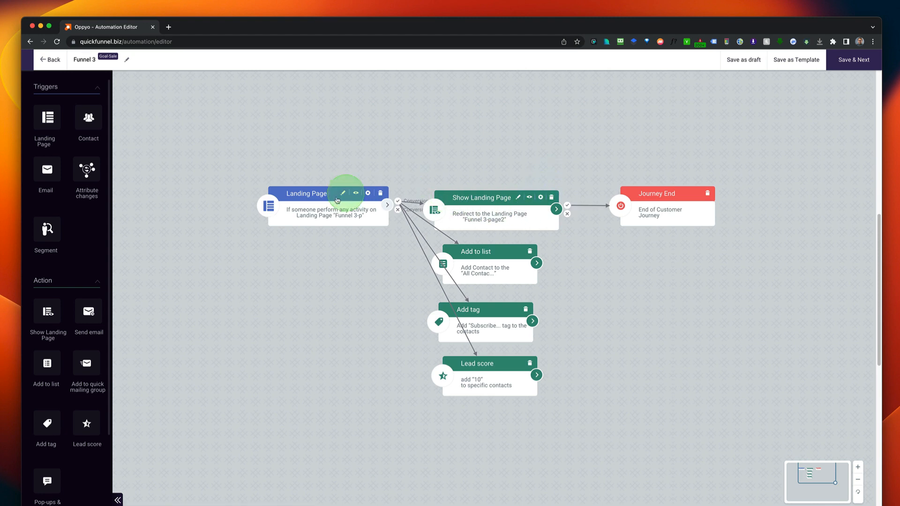
Add a Send email action below Lead score and connect it to the Landing Page trigger's Conversion Yes output
drag(327, 205, 307, 207)
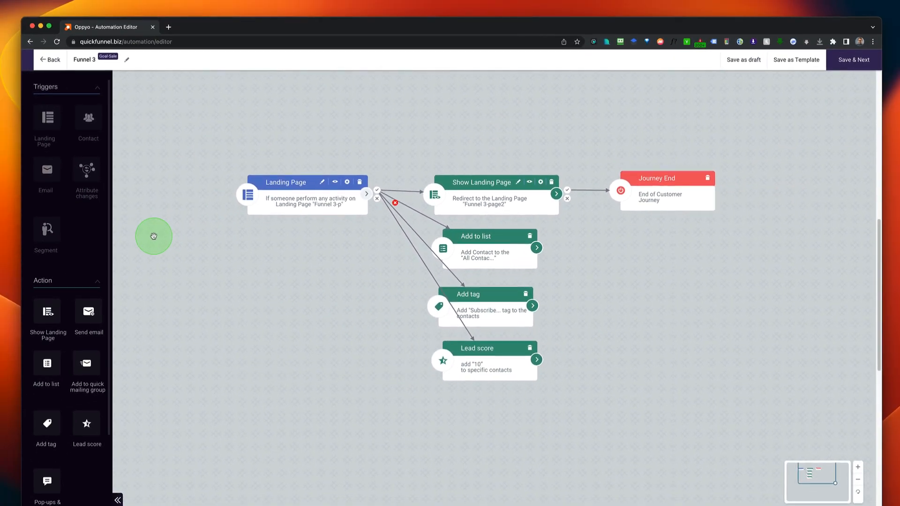
scroll(153, 236, down, 1)
scroll(80, 247, down, 2)
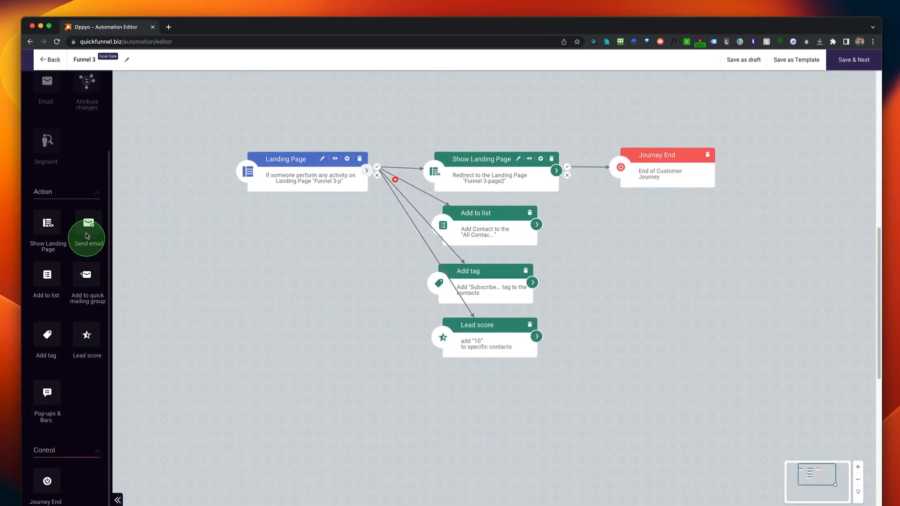
drag(87, 236, 146, 227)
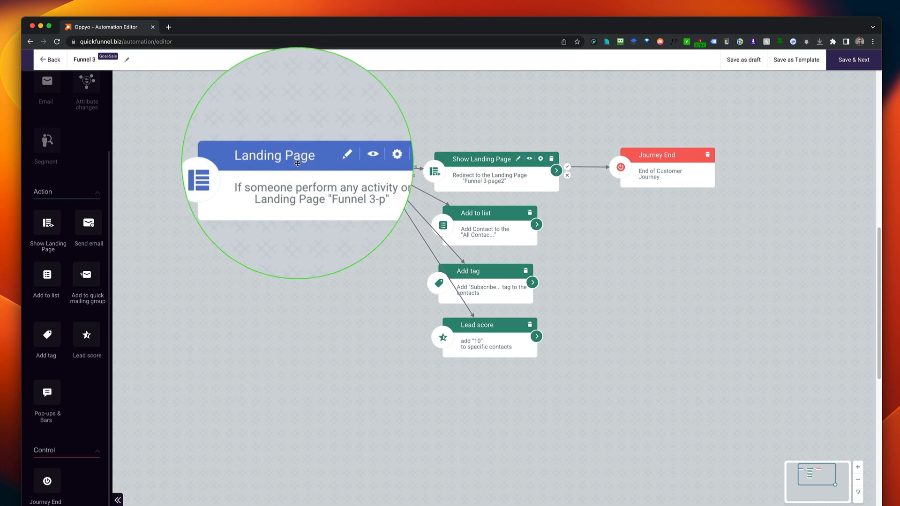
drag(89, 233, 341, 261)
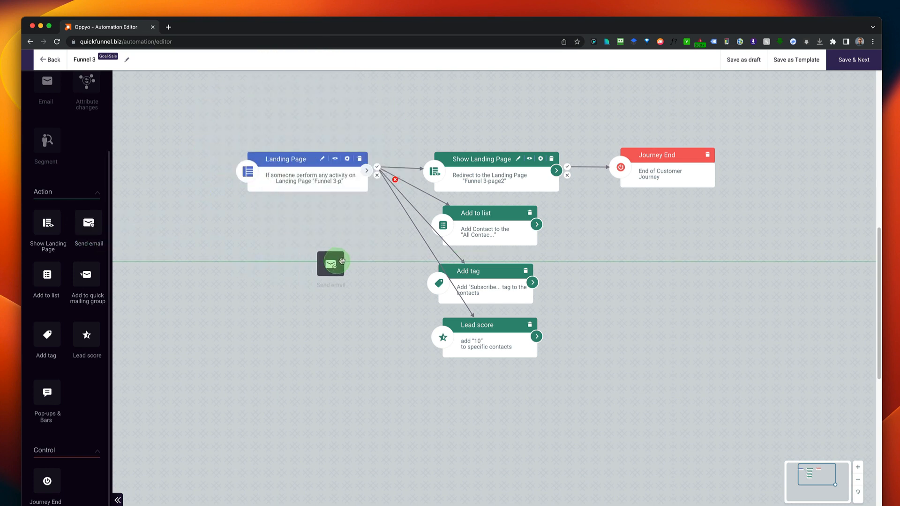
drag(584, 255, 477, 407)
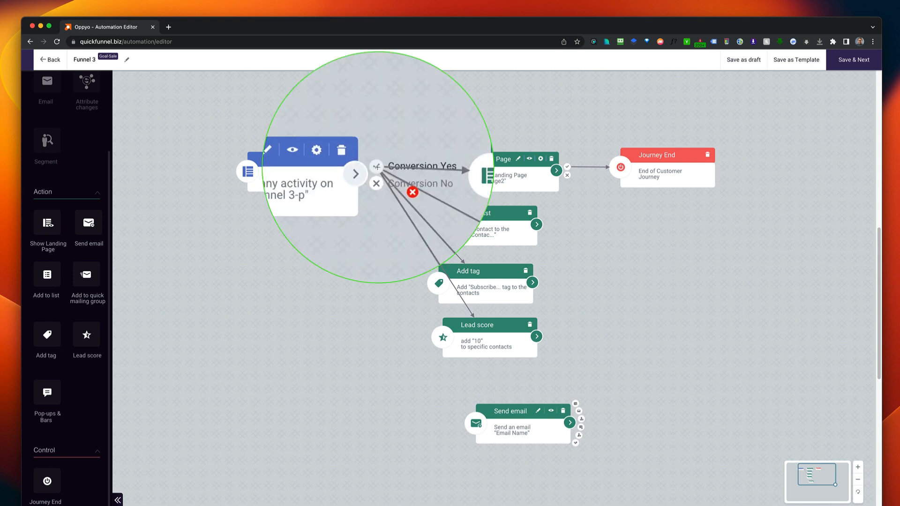
drag(377, 167, 403, 216)
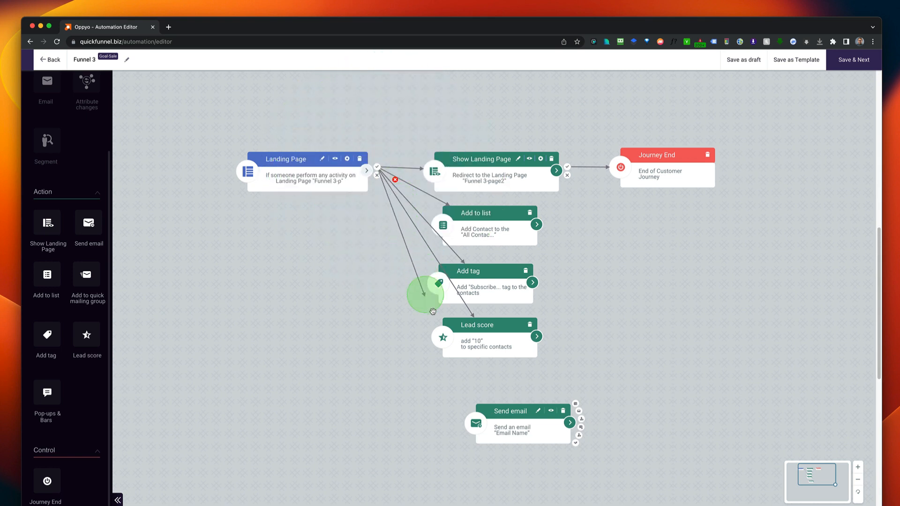
drag(432, 312, 443, 402)
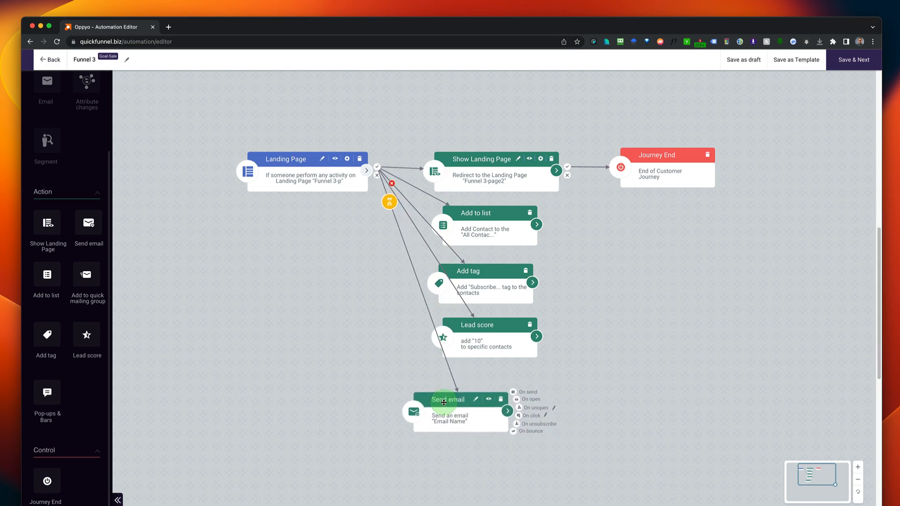
Compare the Later (1 day), Schedule and Immediately wait-time options on the Send email connection without saving a change
click(390, 203)
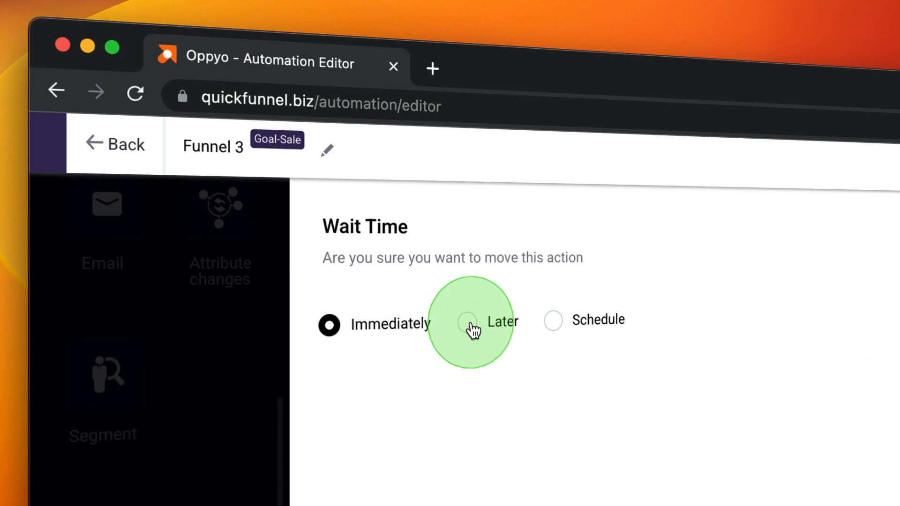
click(469, 324)
click(560, 382)
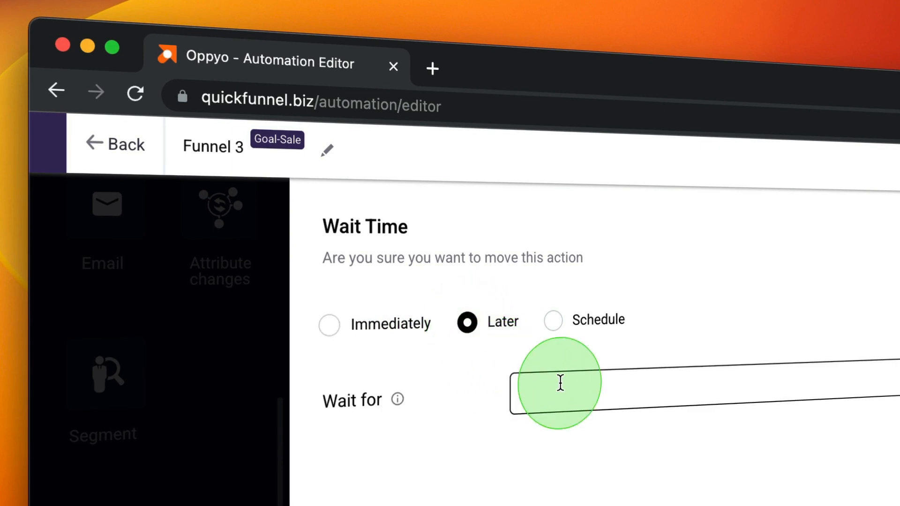
text(1)
click(669, 214)
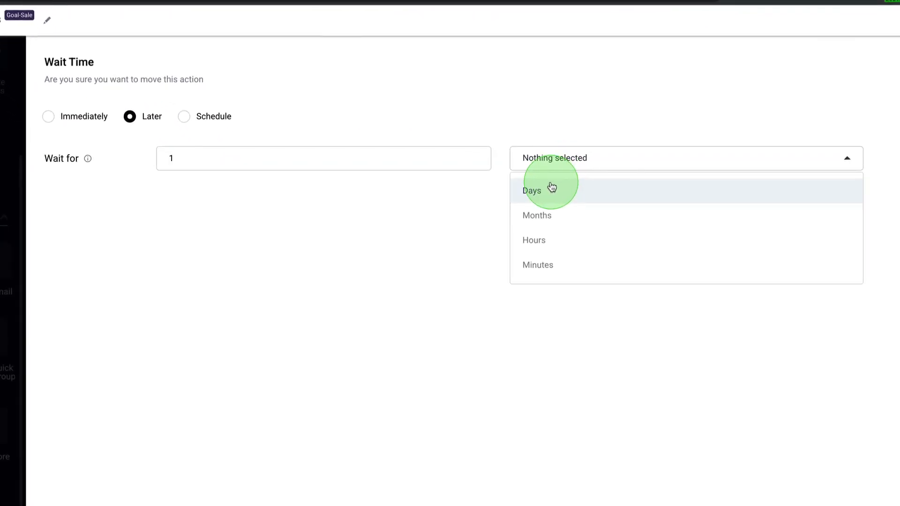
click(546, 187)
click(185, 116)
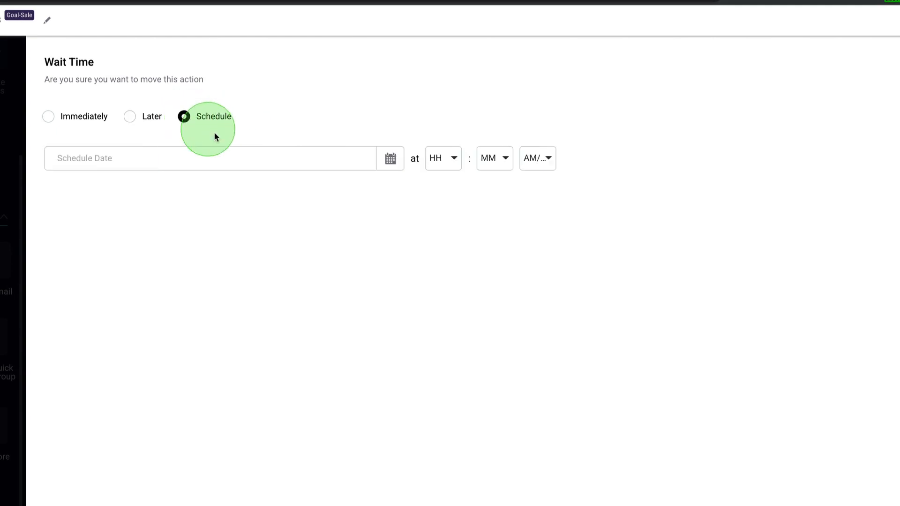
click(56, 118)
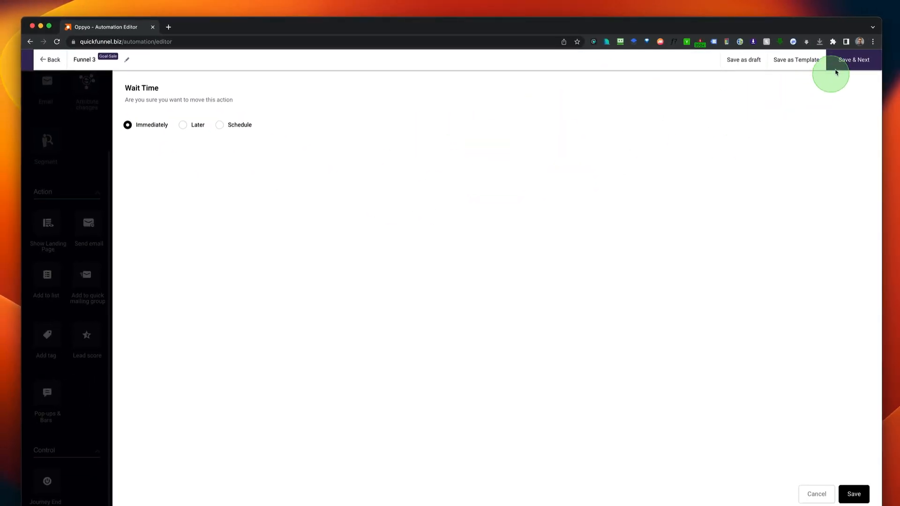
click(843, 65)
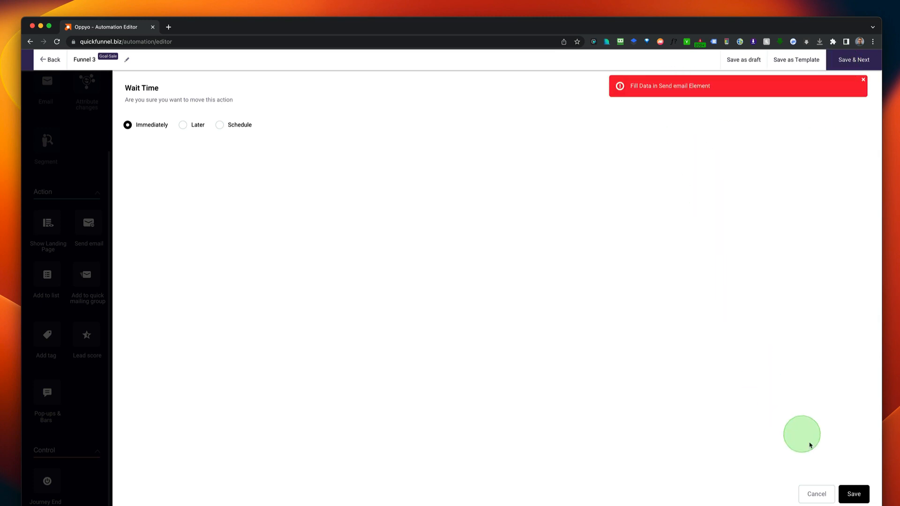
click(820, 496)
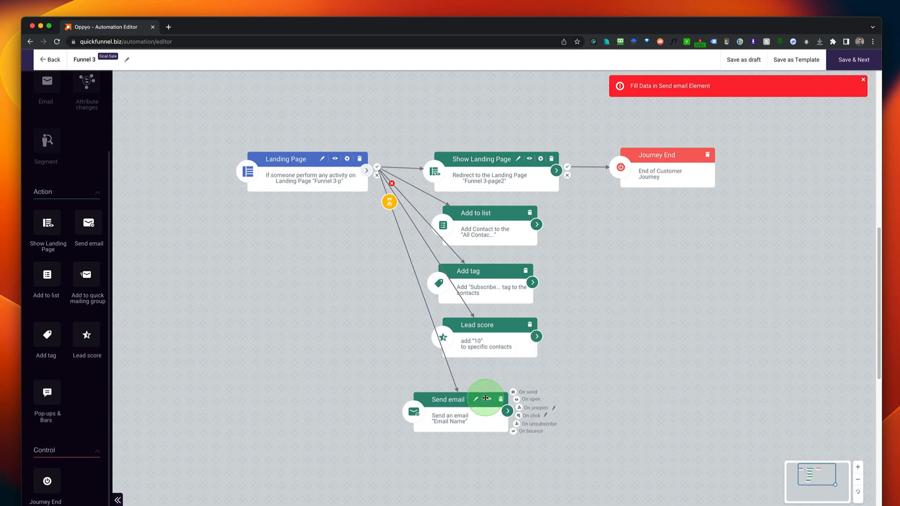
Check the emails available for the Send email action without choosing one, and align its block beneath Lead score
click(457, 421)
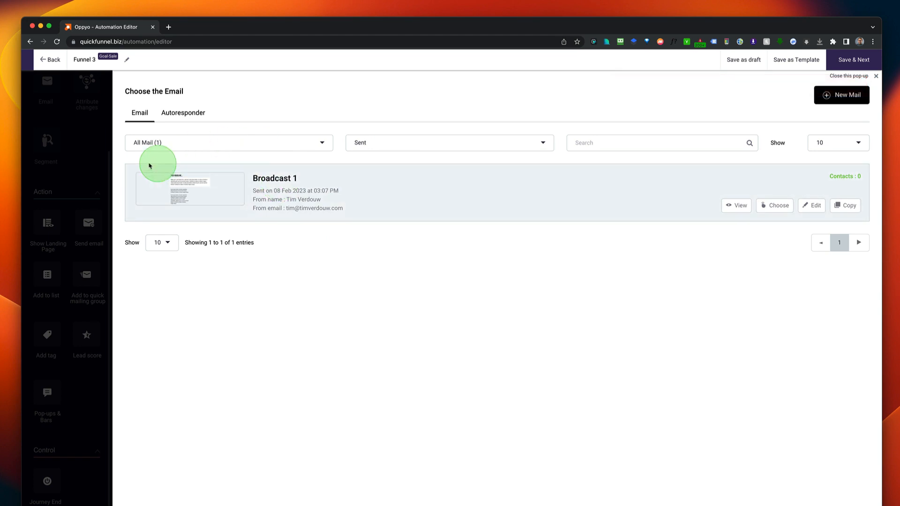
click(88, 154)
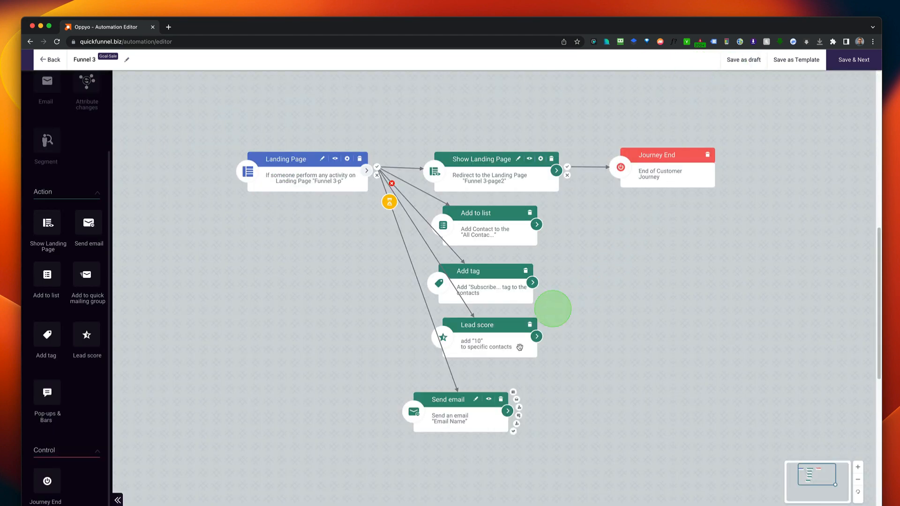
drag(463, 398, 488, 394)
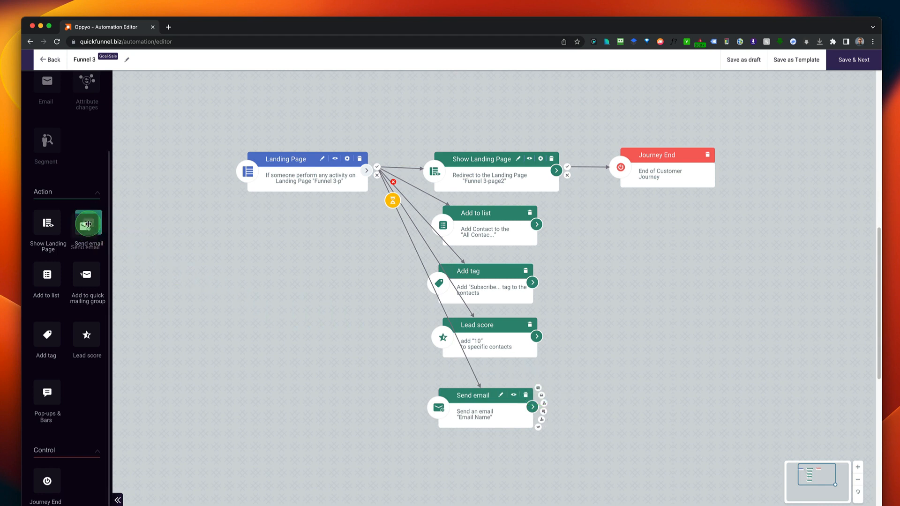
Connect a second Send email action to the first one's On open output and try a Later wait of 1 Days without saving
drag(88, 224, 638, 396)
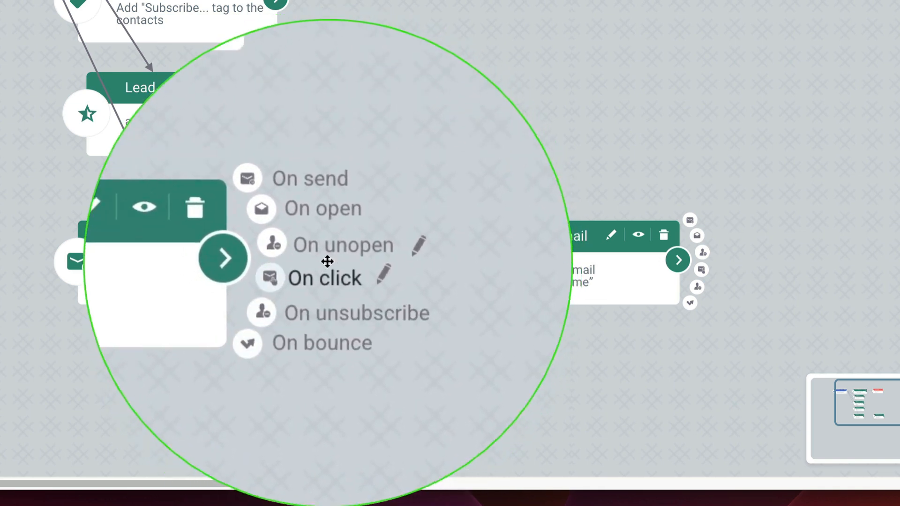
drag(304, 236, 488, 246)
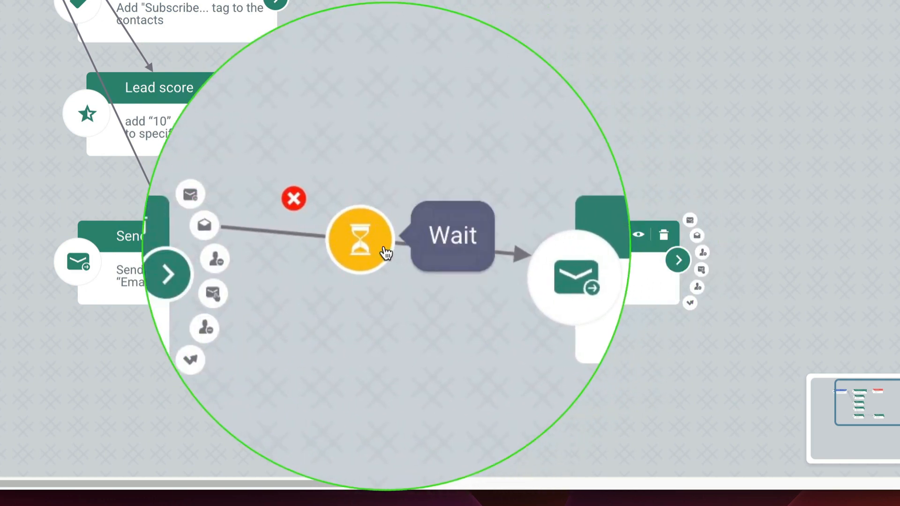
click(368, 243)
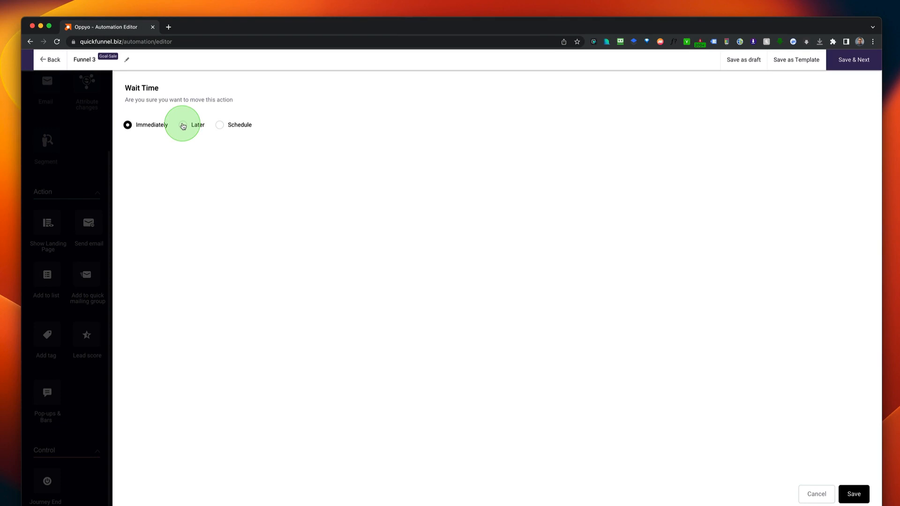
click(183, 126)
click(241, 160)
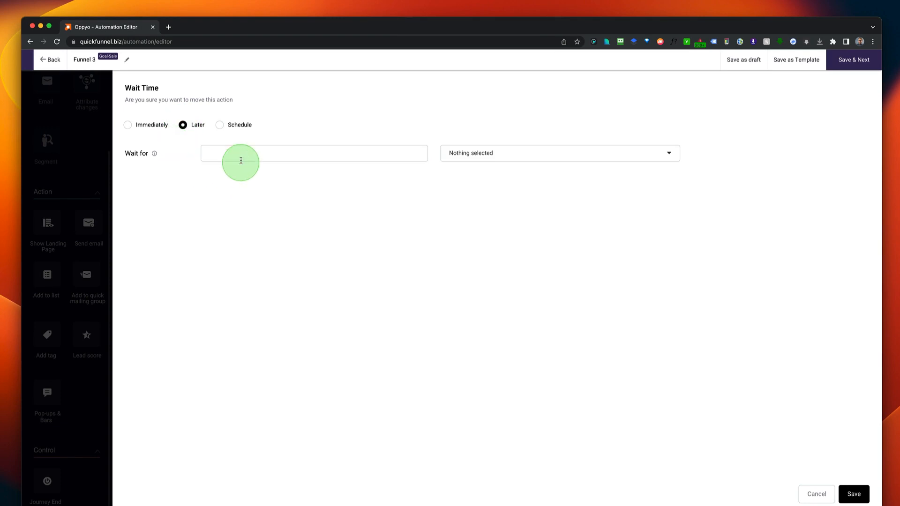
click(461, 156)
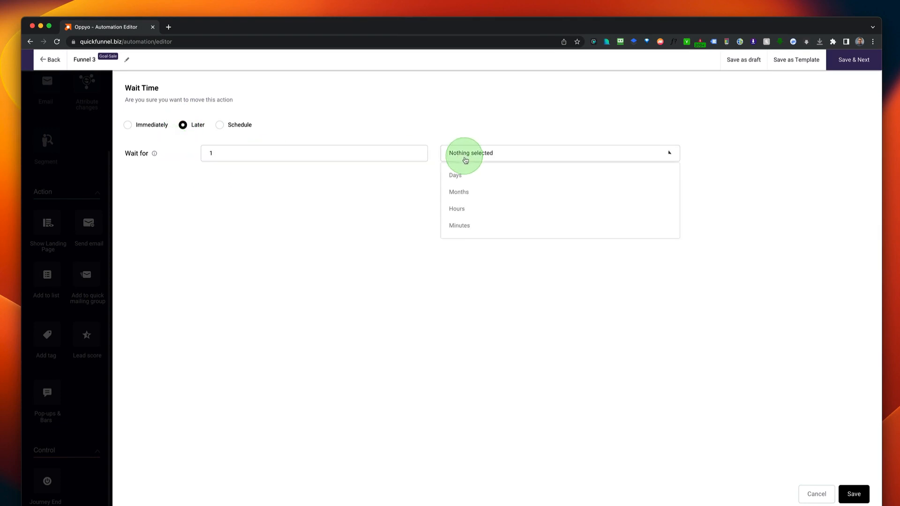
click(456, 174)
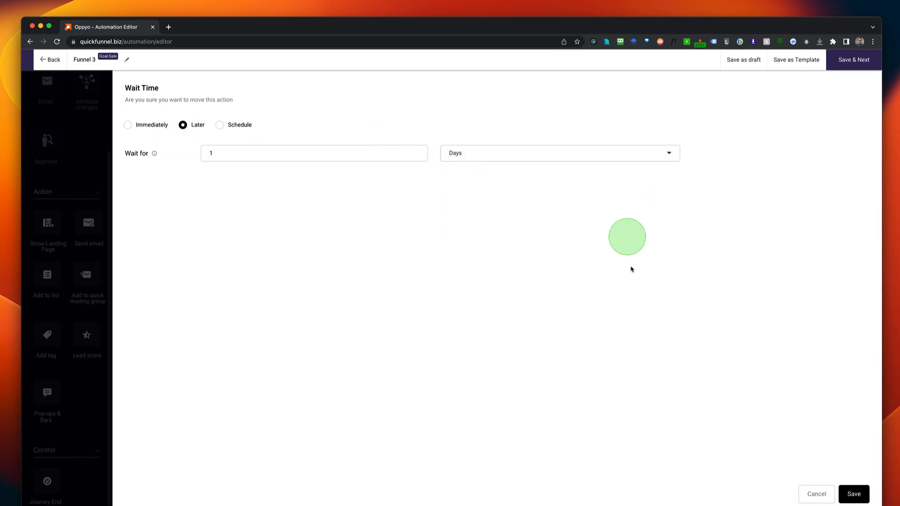
click(813, 494)
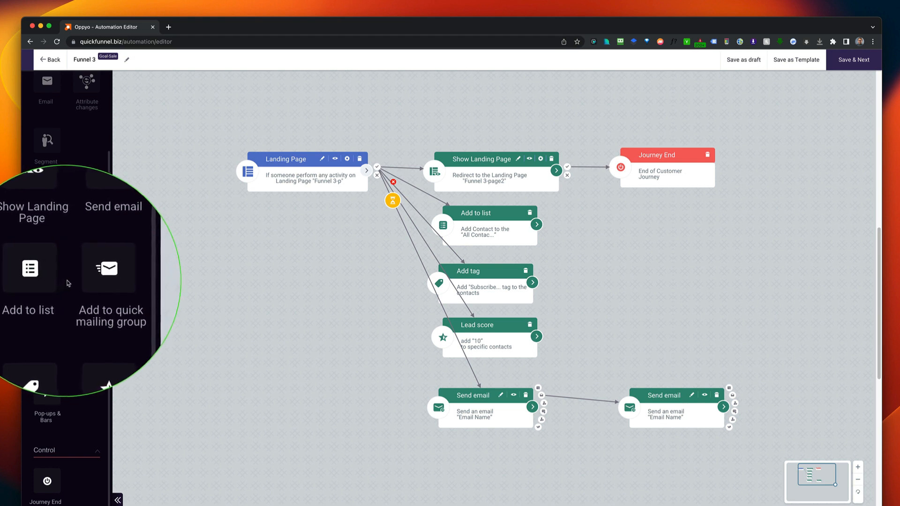
Add an Add to list action below the first Send email, connect it to Conversion Yes, and view its settings without choosing a list
drag(45, 275, 474, 450)
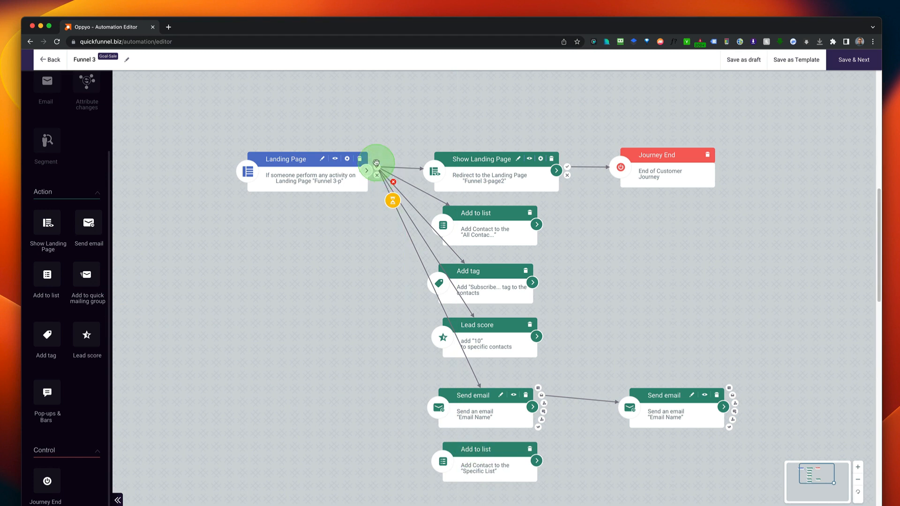
drag(397, 222, 463, 449)
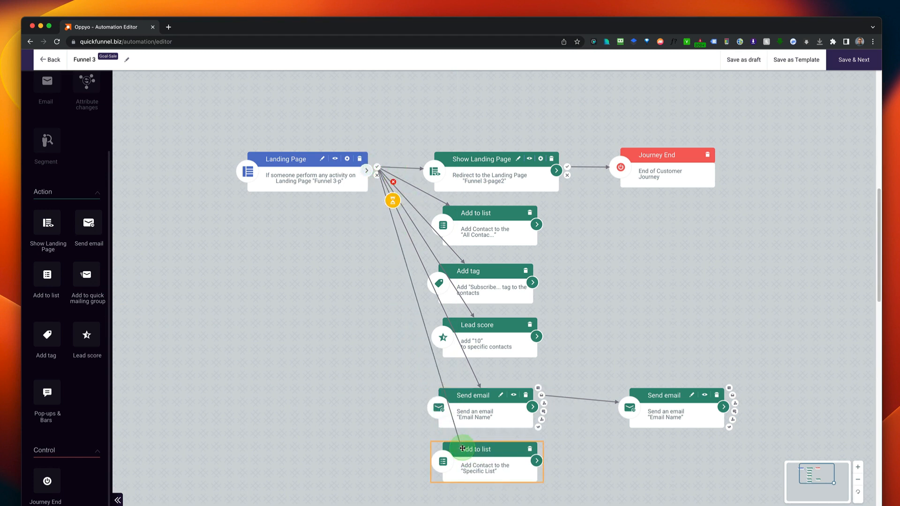
click(481, 468)
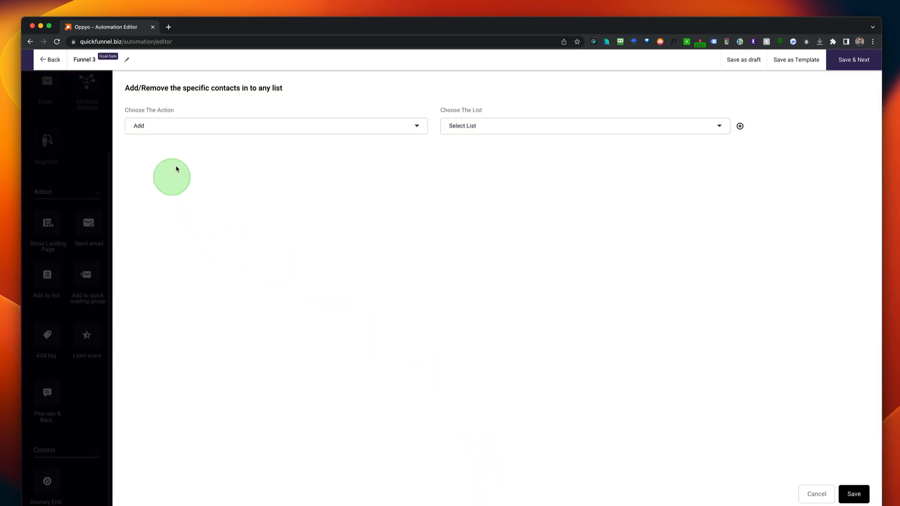
click(99, 107)
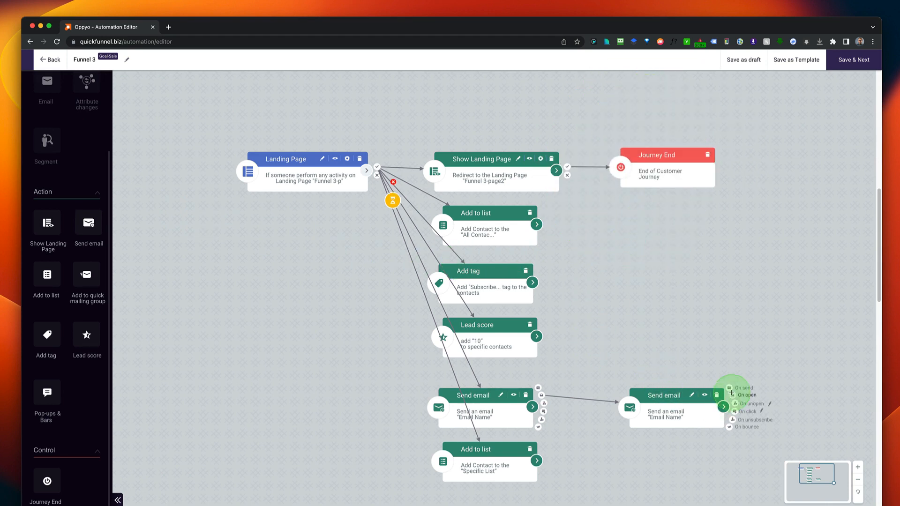
Delete the second Send email action from the automation
click(717, 396)
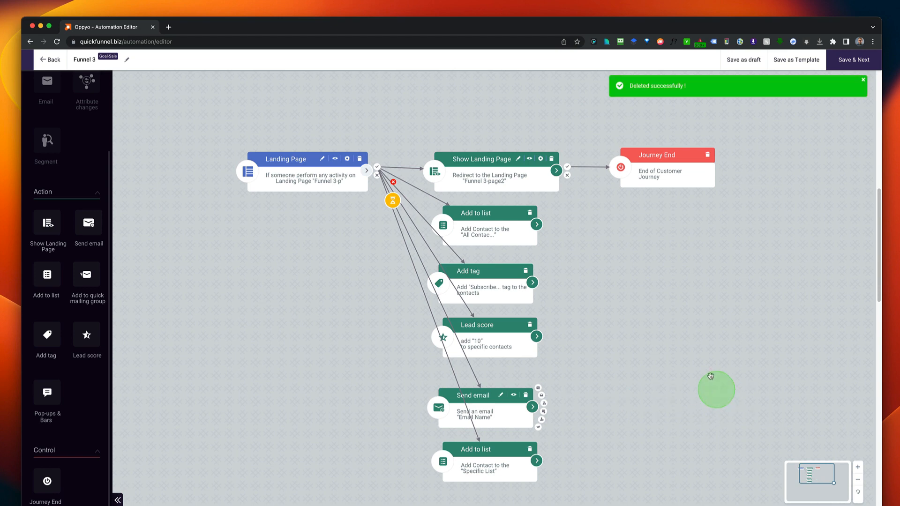
Delete the remaining Send email action and the "Specific List" Add to list action from the Funnel 3 automation
click(526, 394)
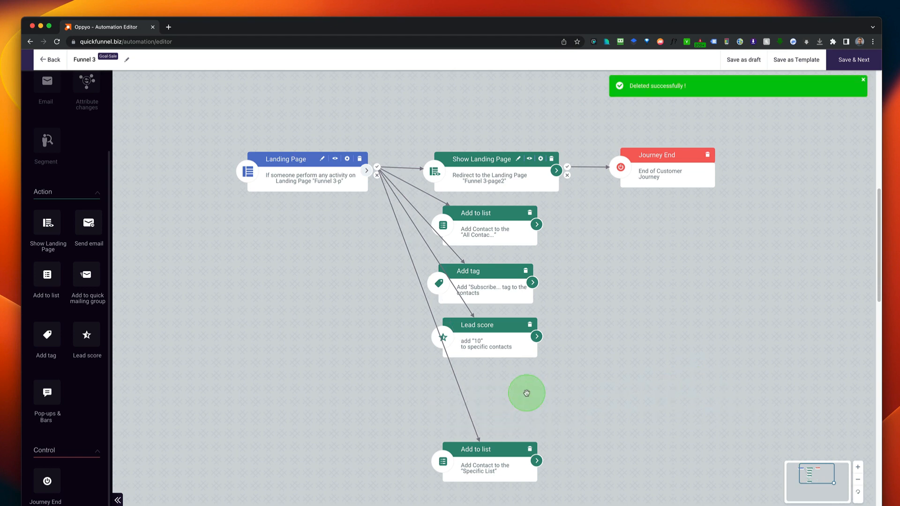
click(529, 449)
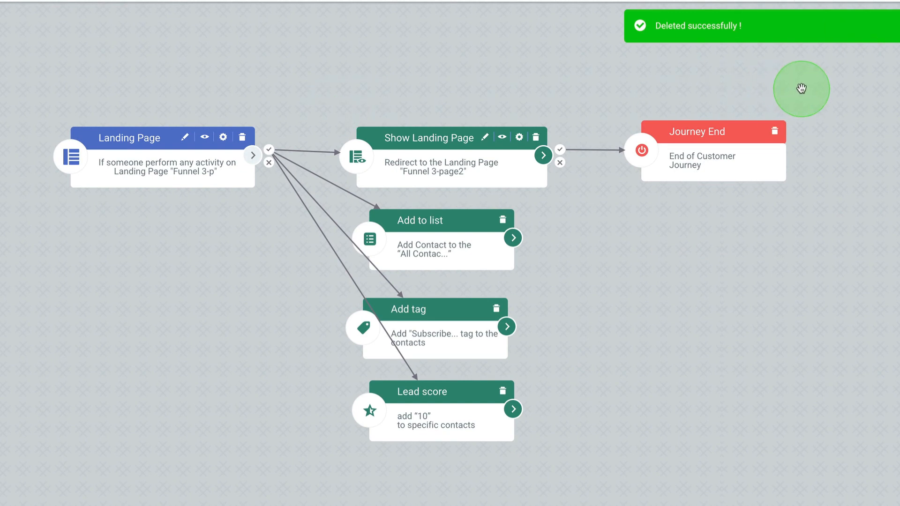
drag(800, 89, 49, 465)
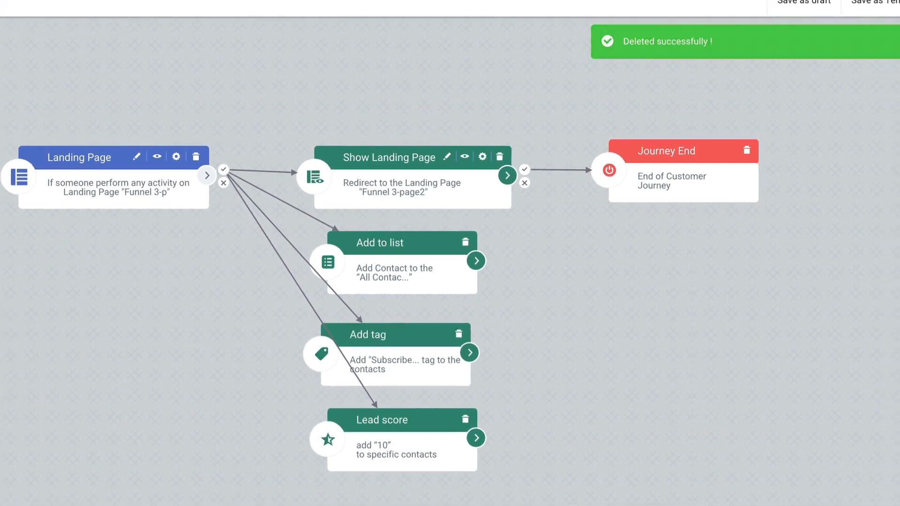
Save the automation, proceed to the review stage, and publish and activate Funnel 3
click(799, 132)
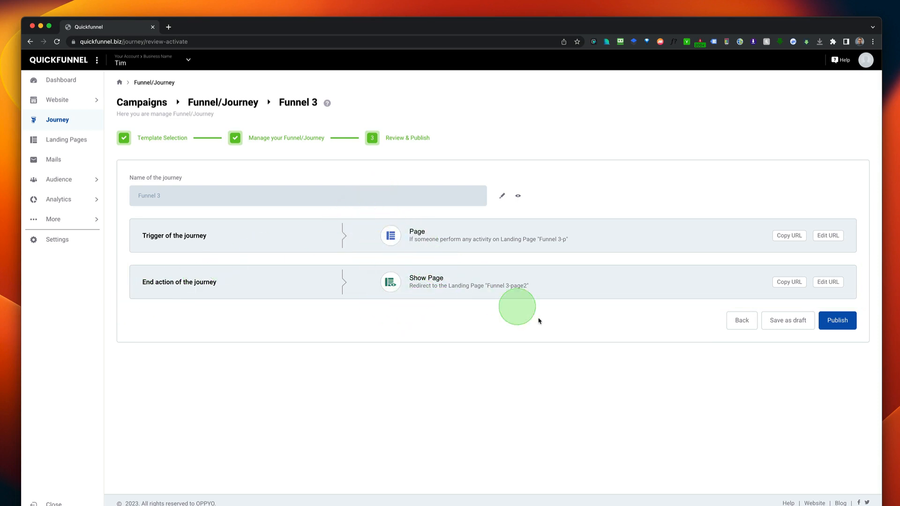
click(842, 321)
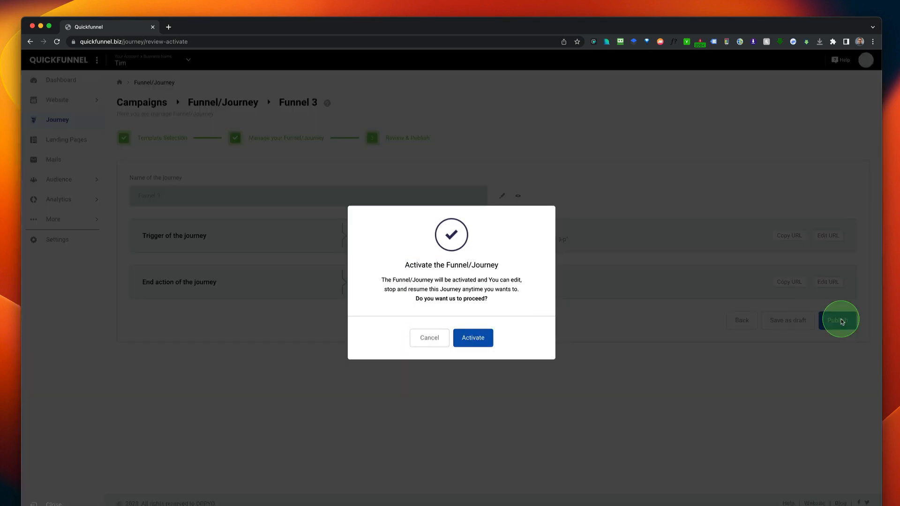
click(483, 341)
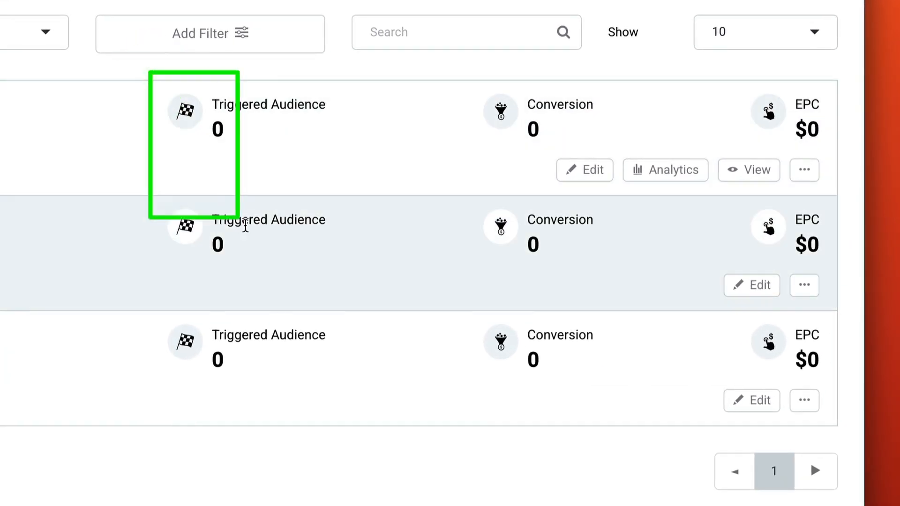
mouse_move(245, 225)
mouse_down()
mouse_move(456, 385)
mouse_move(547, 416)
mouse_move(629, 424)
mouse_up()
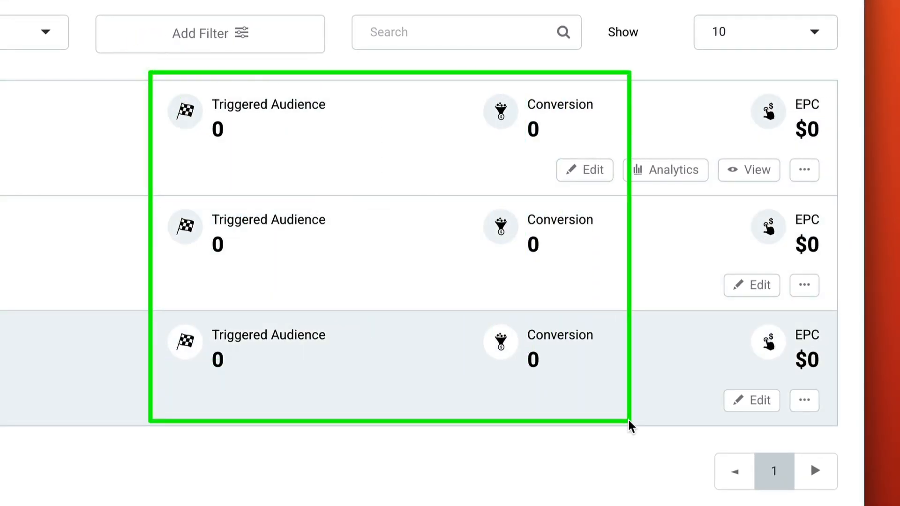
key(Escape)
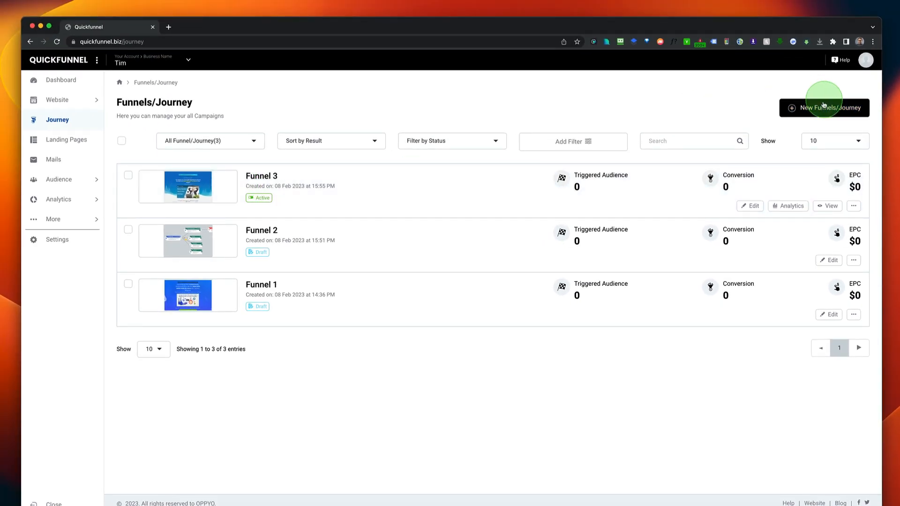
Create a Targeted Leads funnel named Leads and start its journey from the Blispor Lead gallery template
click(824, 105)
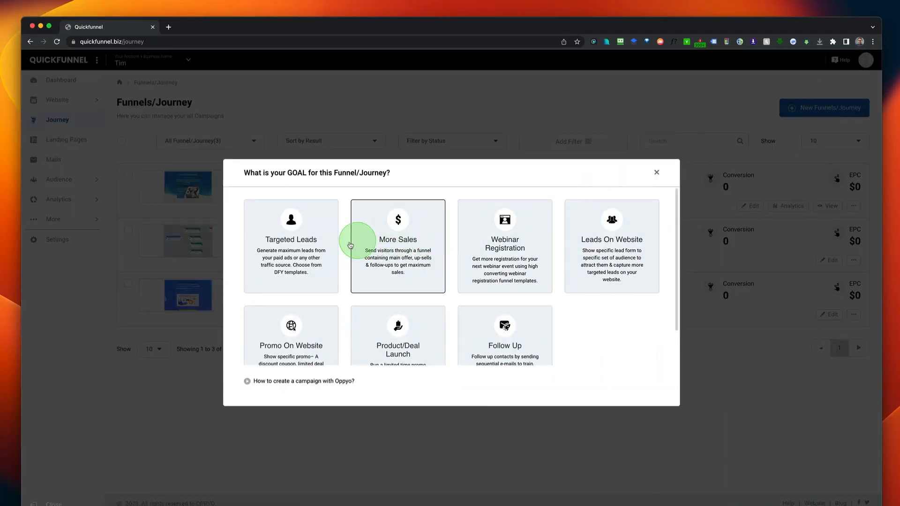
click(304, 256)
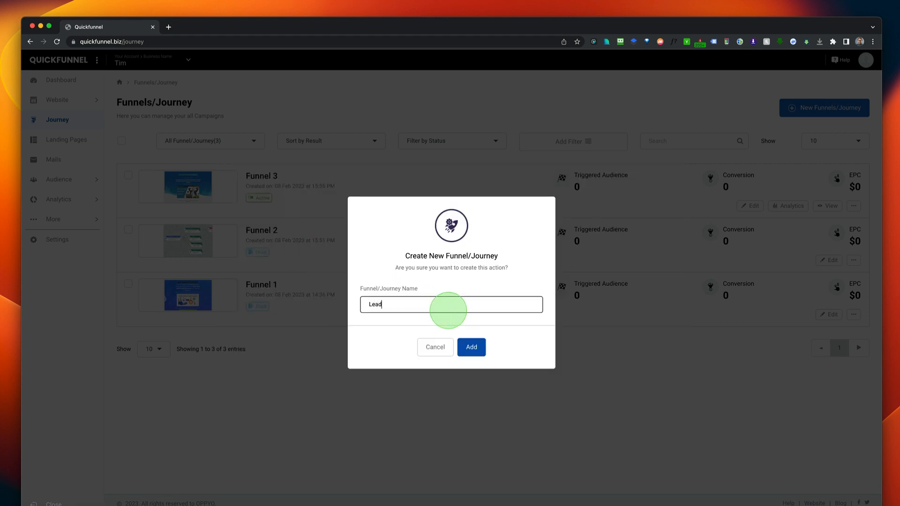
click(470, 347)
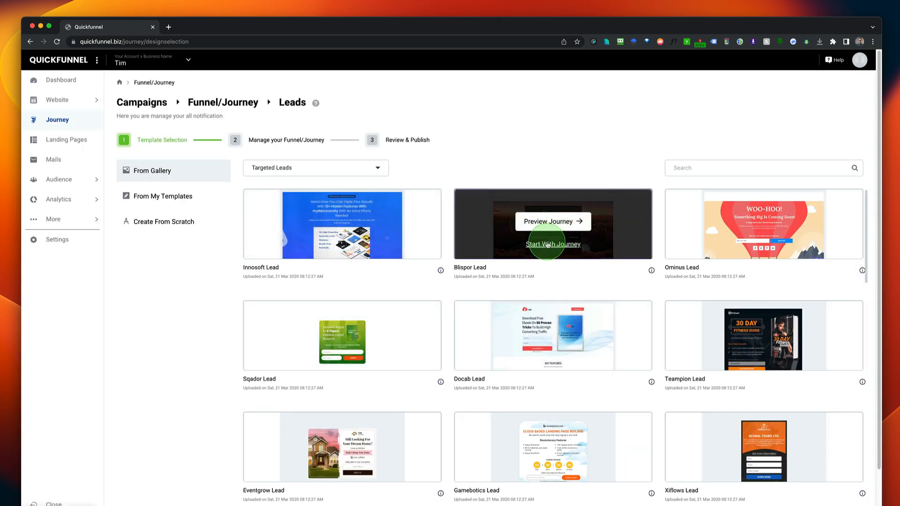
click(547, 245)
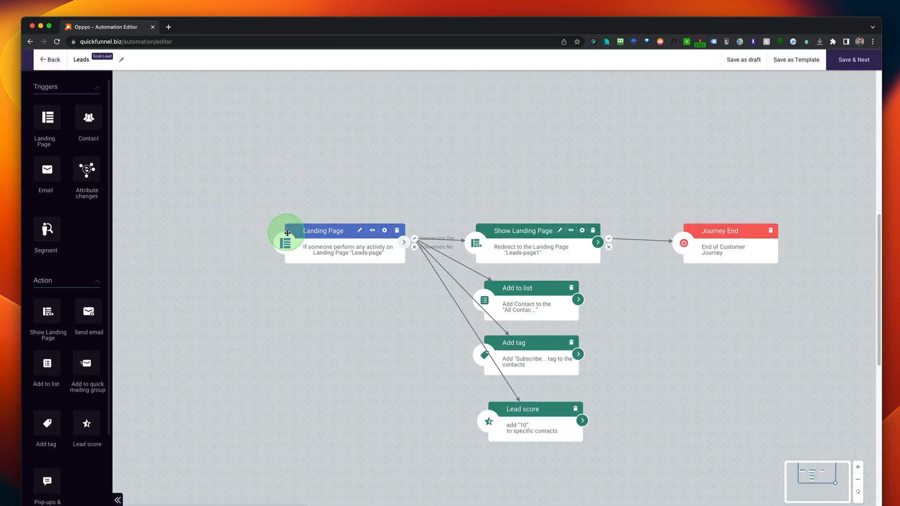
Replace the Landing Page trigger in the Leads automation with a Segment trigger placed in the same spot
click(397, 231)
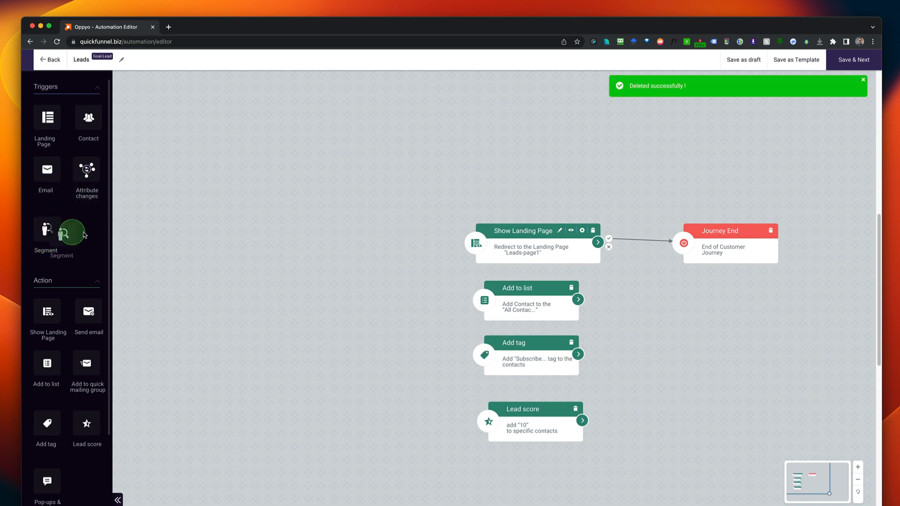
drag(47, 233, 328, 243)
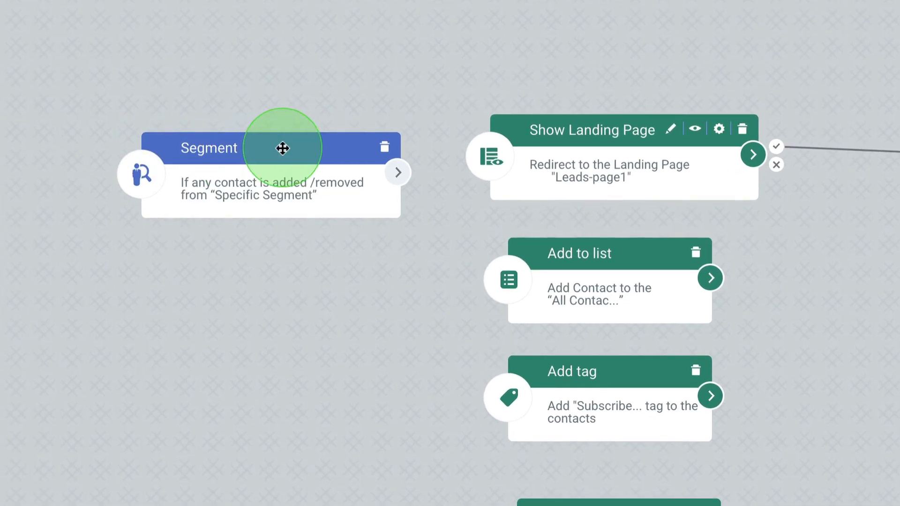
drag(282, 149, 207, 145)
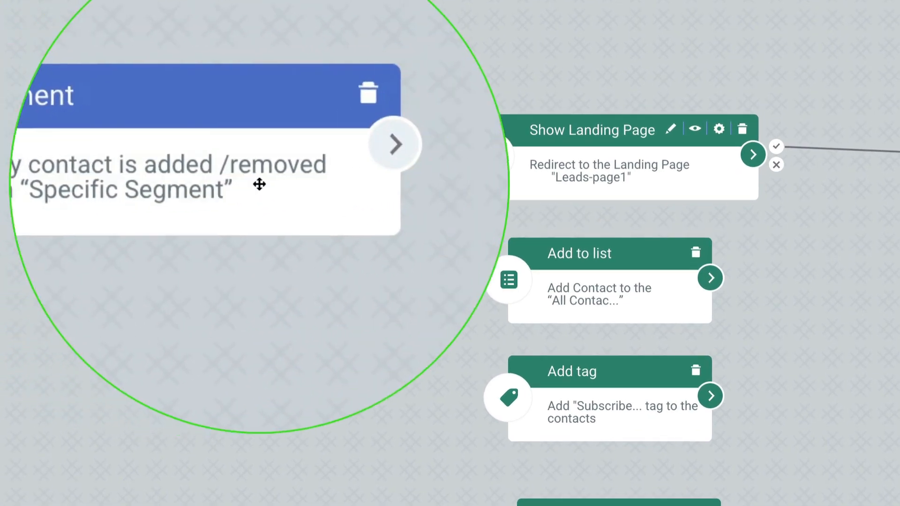
Try to connect the Segment trigger to Show Landing Page, and link it to the Add to list and Add tag actions
drag(331, 163, 521, 159)
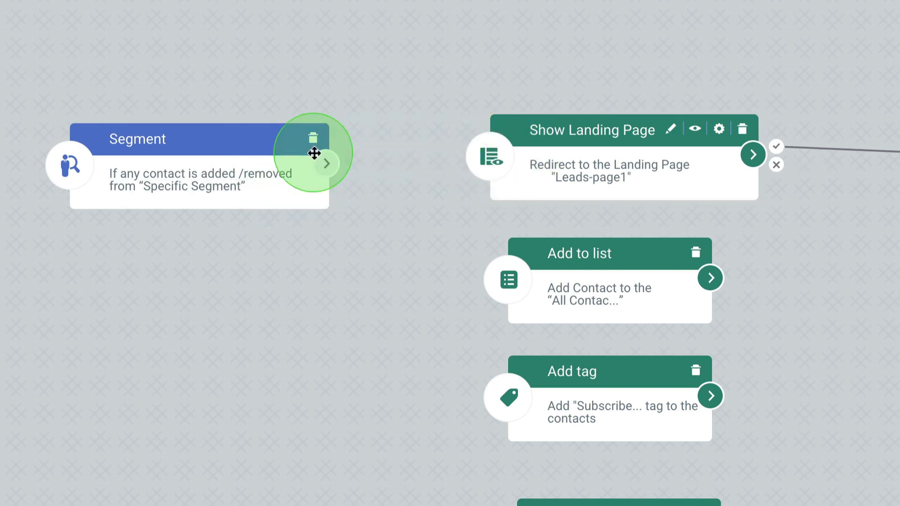
drag(327, 163, 518, 280)
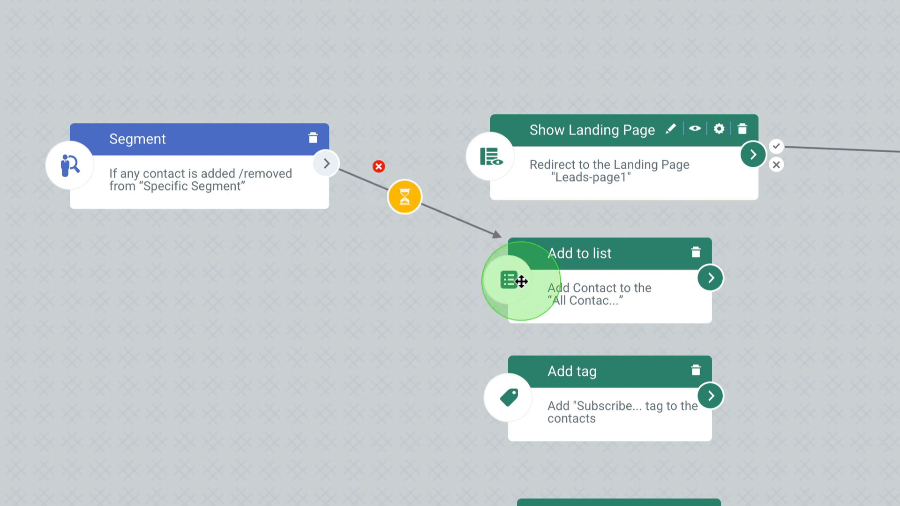
drag(327, 186, 532, 389)
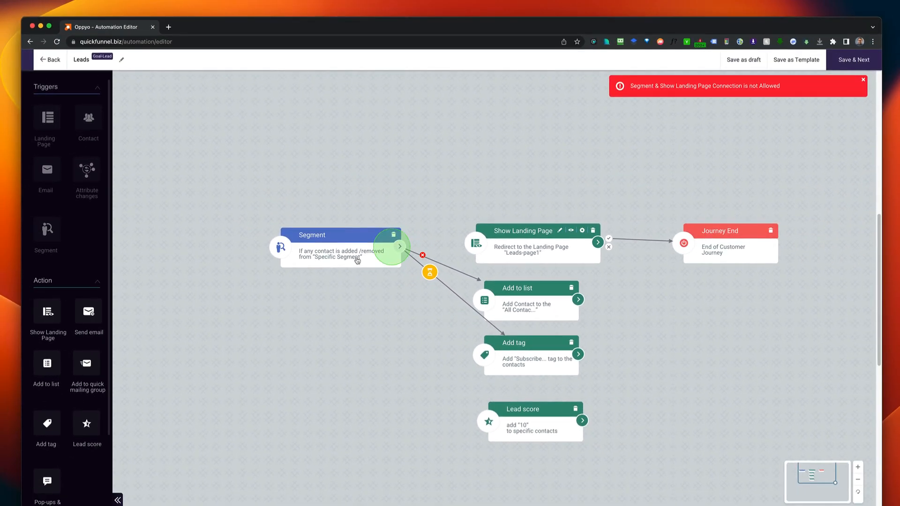
Add a Send email action below the Segment trigger and connect the trigger to it
drag(96, 312, 360, 349)
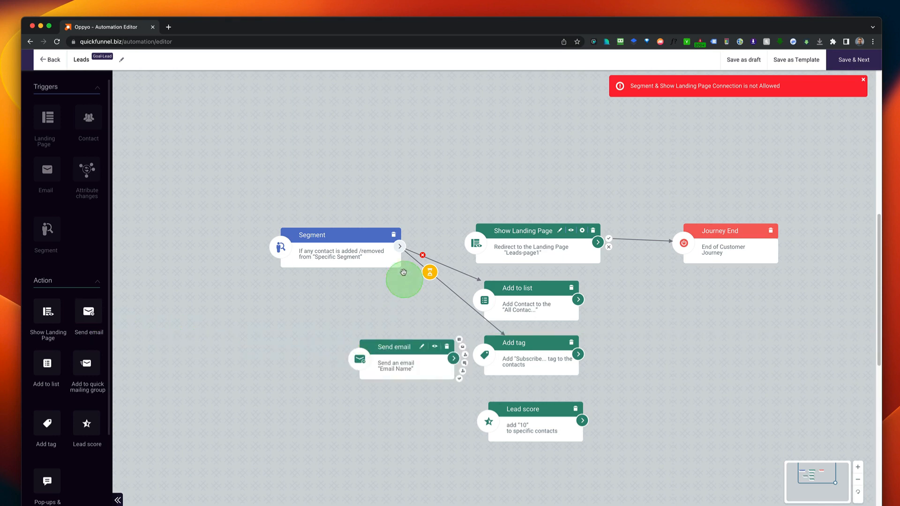
drag(383, 288, 362, 345)
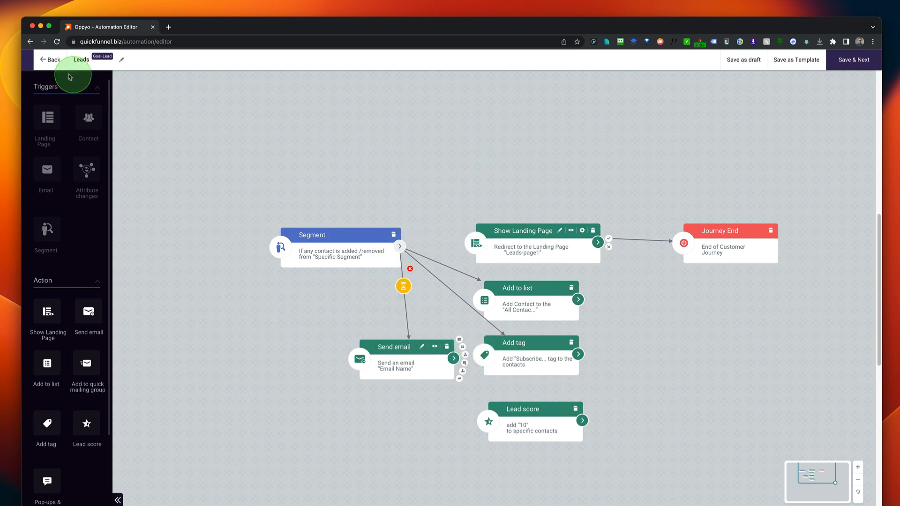
Leave the Leads automation editor and return to the funnel's template selection without saving the changes
click(51, 60)
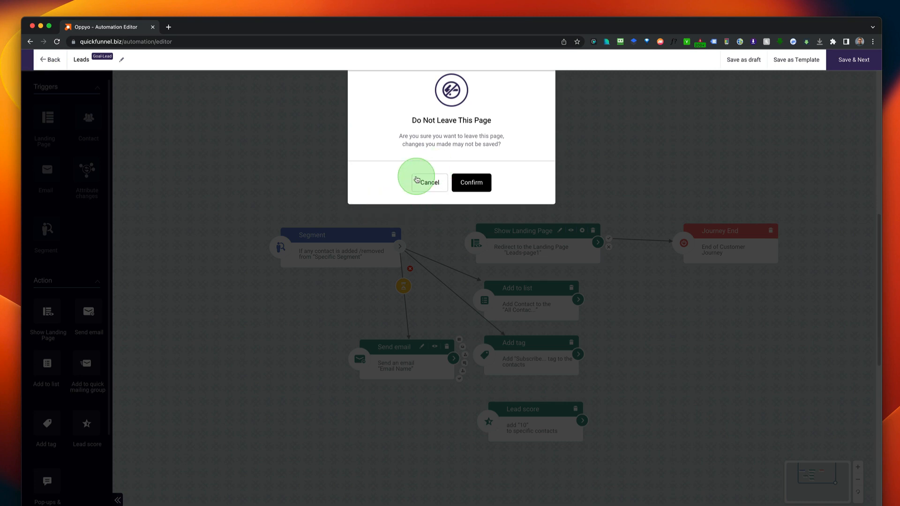
click(431, 183)
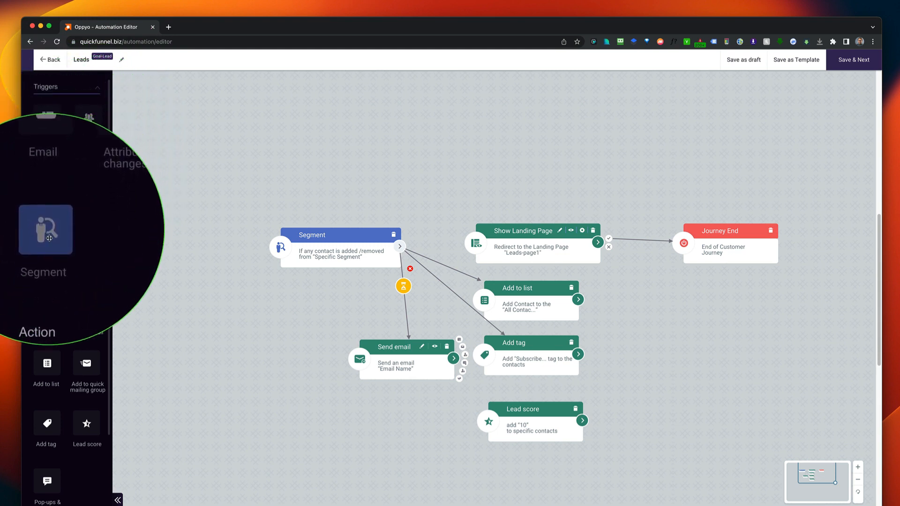
click(51, 60)
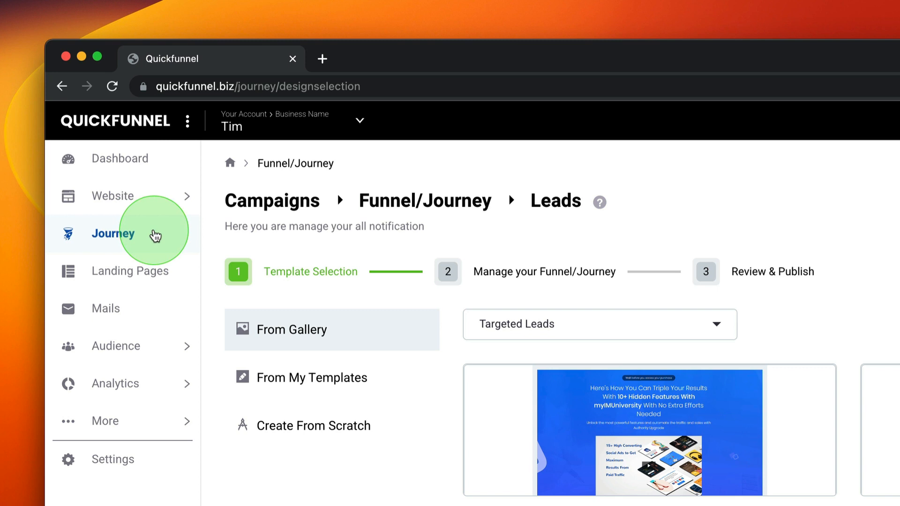
View the website's home overview and open its list of website pages
click(185, 200)
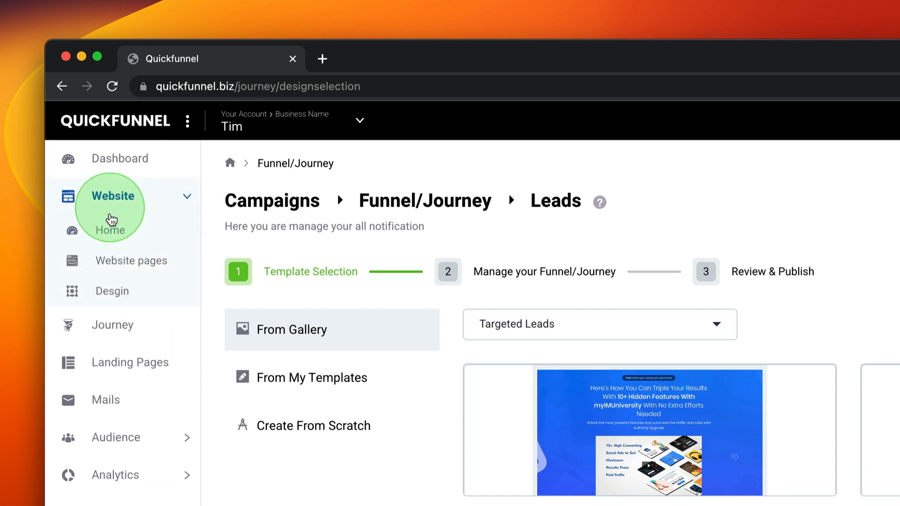
click(111, 231)
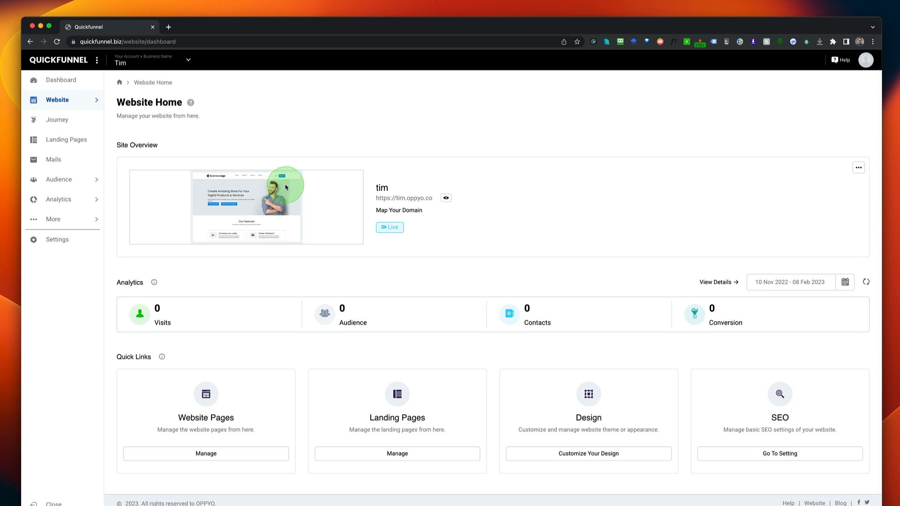
click(97, 102)
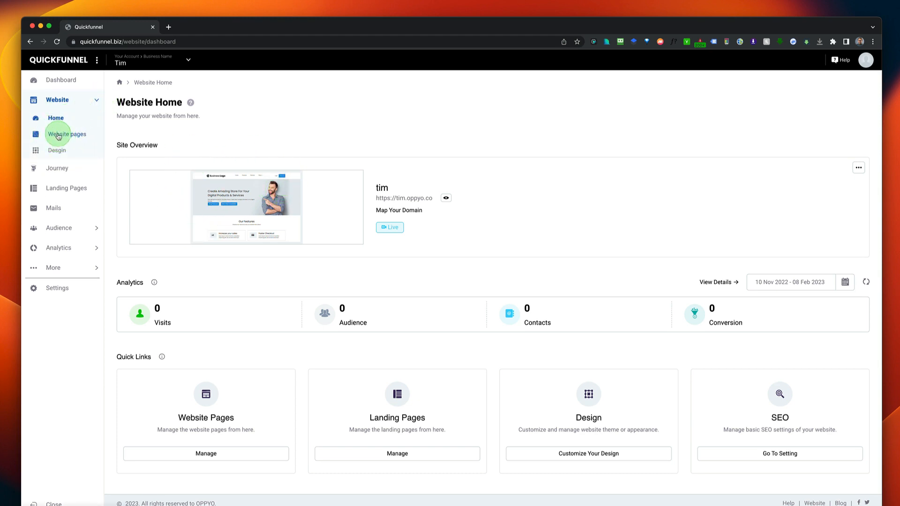
click(58, 135)
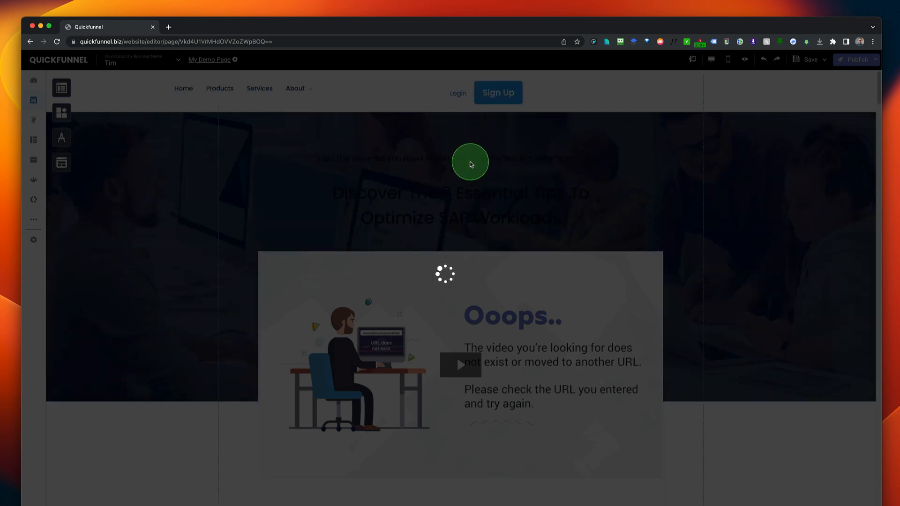
Review the sections of My Demo Page in the website editor and leave it, discarding any changes
scroll(425, 347, down, 6)
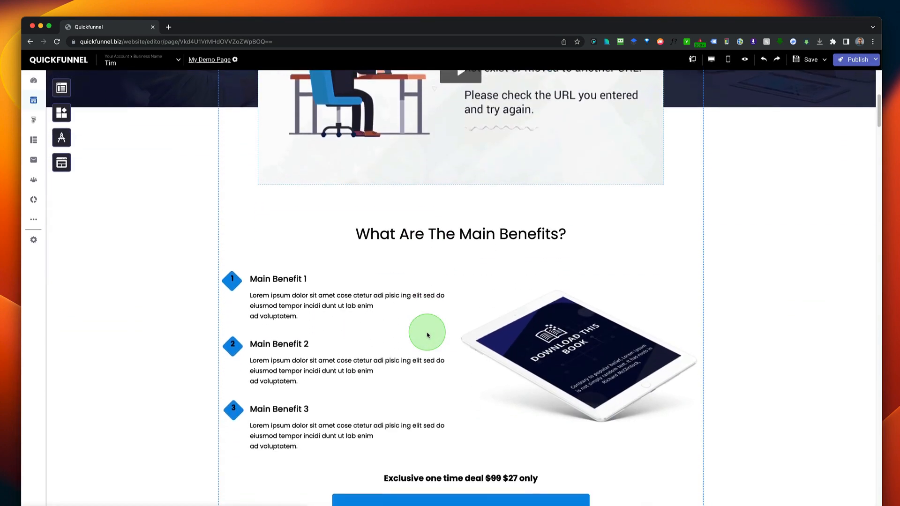
scroll(428, 335, down, 6)
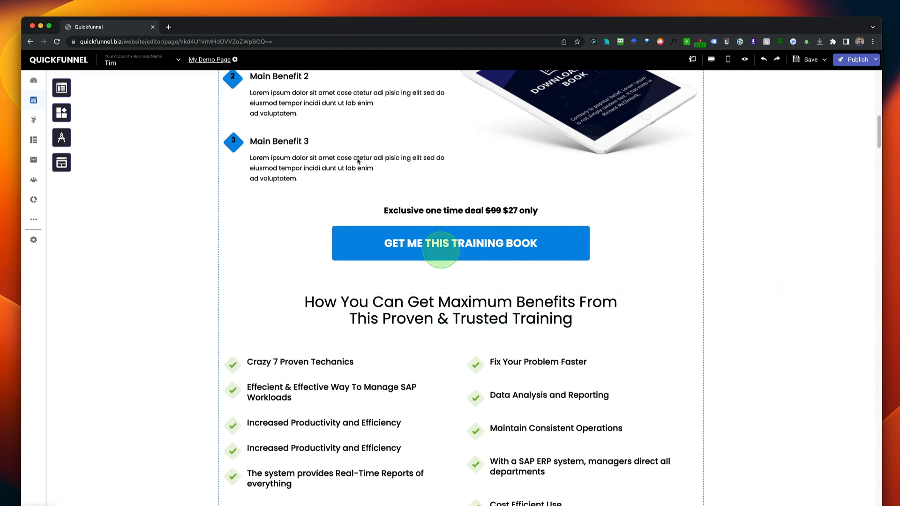
click(58, 60)
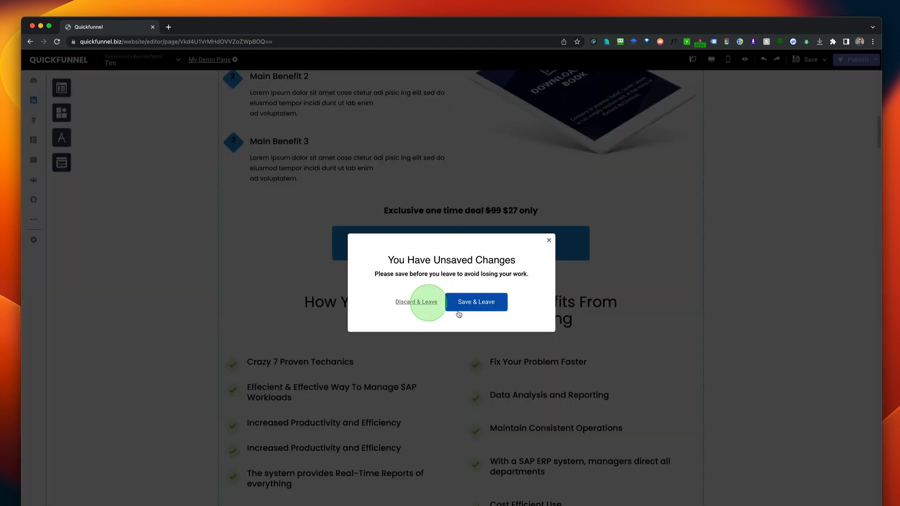
click(408, 302)
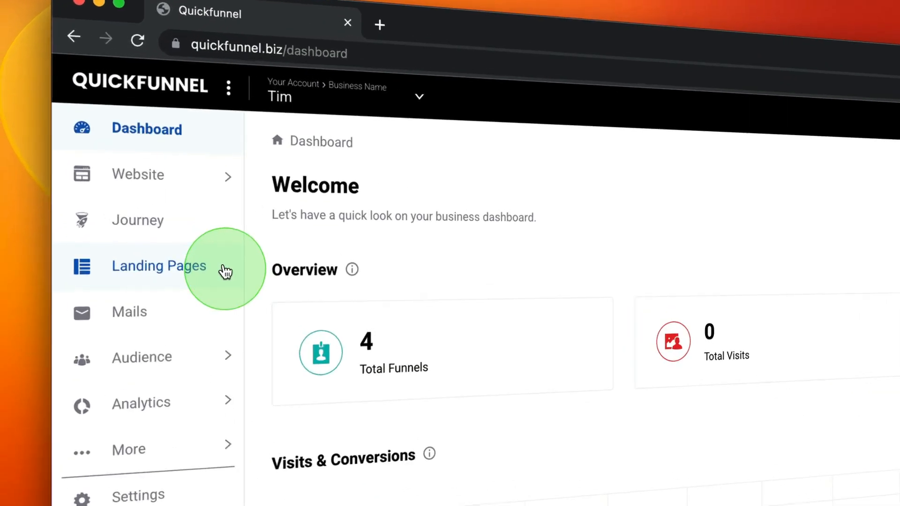
Open the overview of all landing pages and review the pages created for the funnels
click(216, 293)
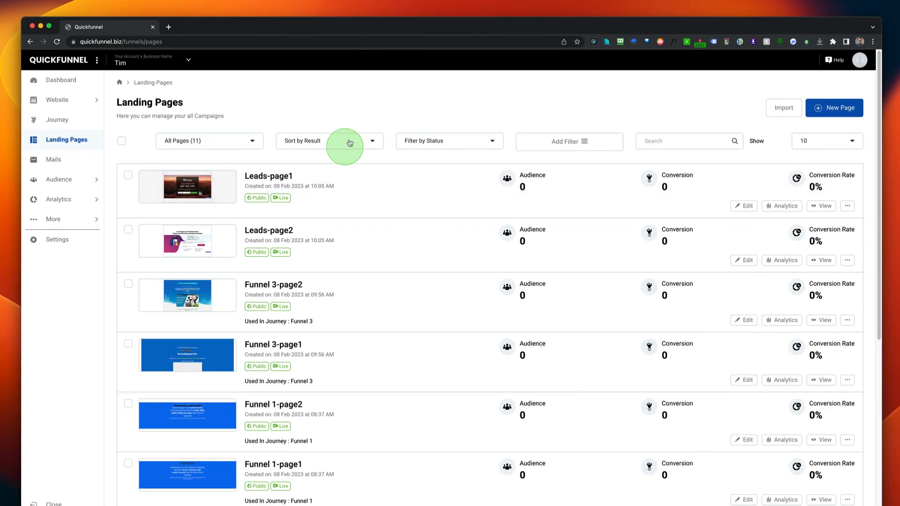
mouse_move(112, 161)
mouse_down()
mouse_move(223, 321)
mouse_move(368, 462)
mouse_move(381, 504)
mouse_up()
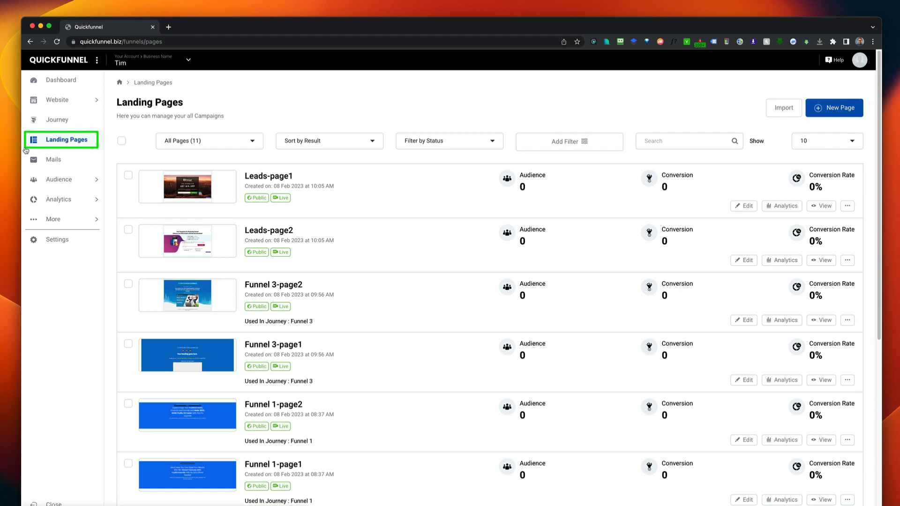
Start a new landing page and browse the ready-made designs in the template gallery
click(823, 108)
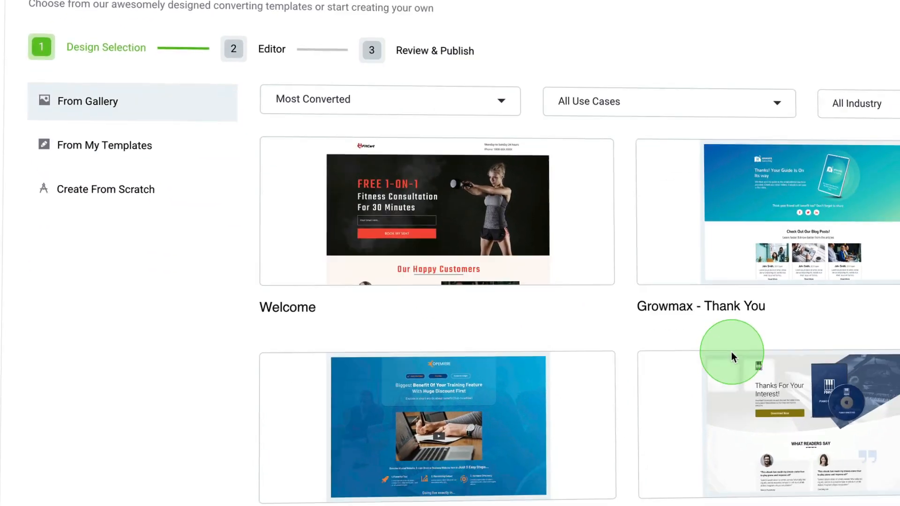
scroll(731, 351, down, 5)
scroll(686, 340, down, 2)
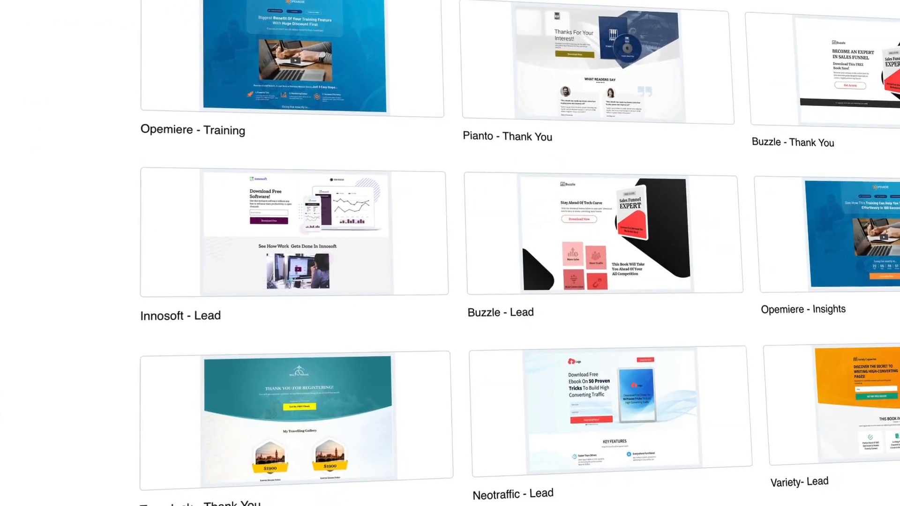
Browse the second page of the landing page template gallery and start the page with the Melkite - registration template
click(846, 503)
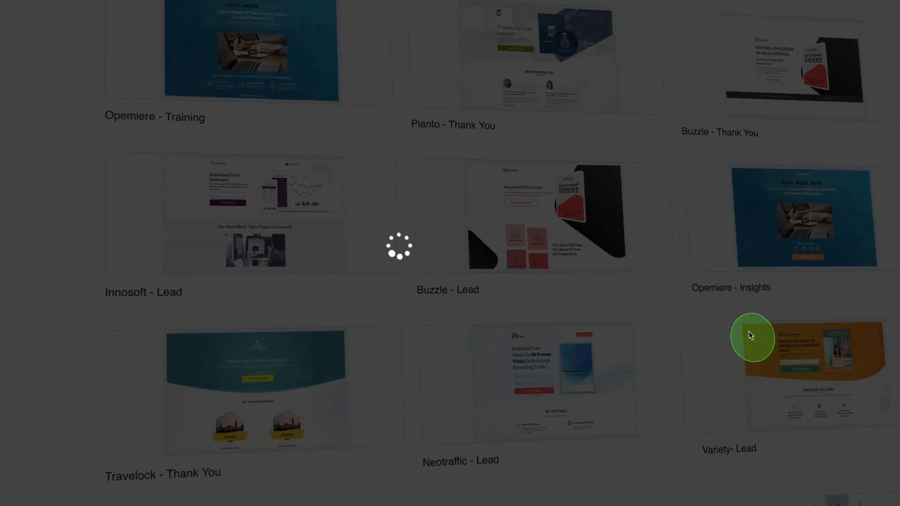
scroll(628, 242, up, 7)
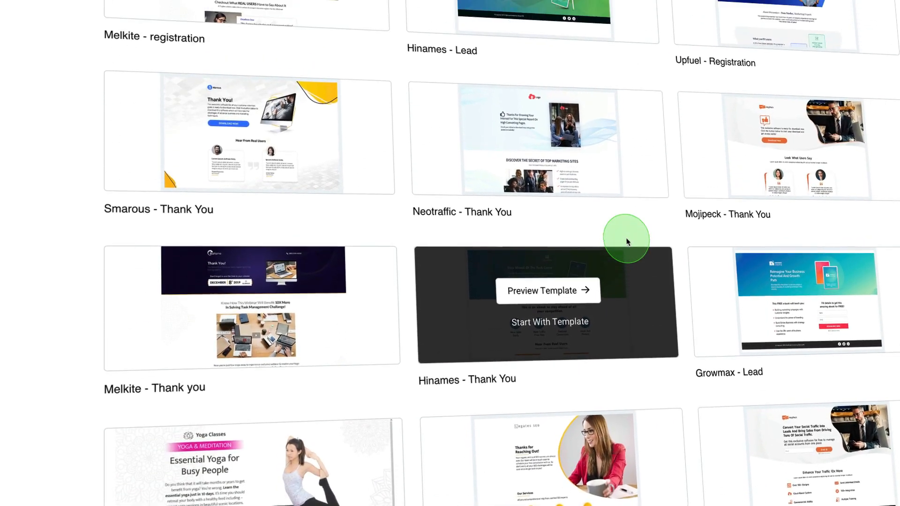
scroll(626, 241, down, 3)
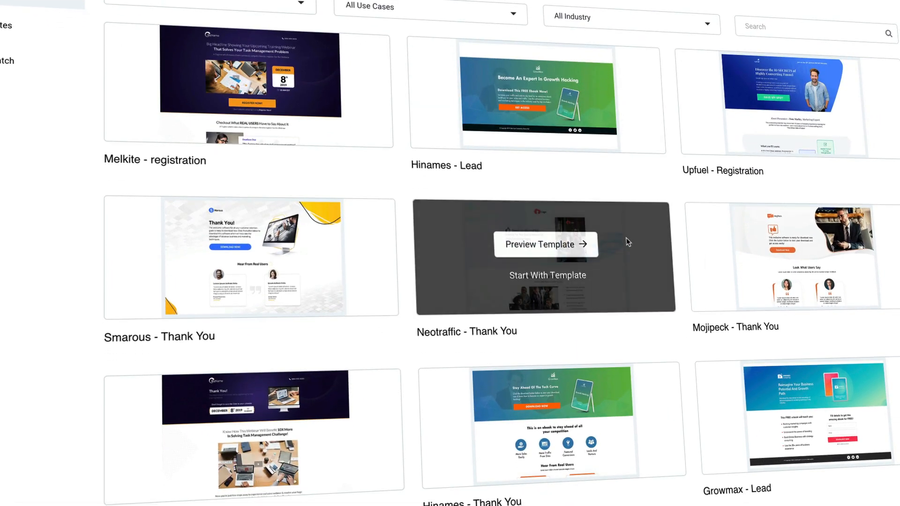
scroll(597, 225, down, 6)
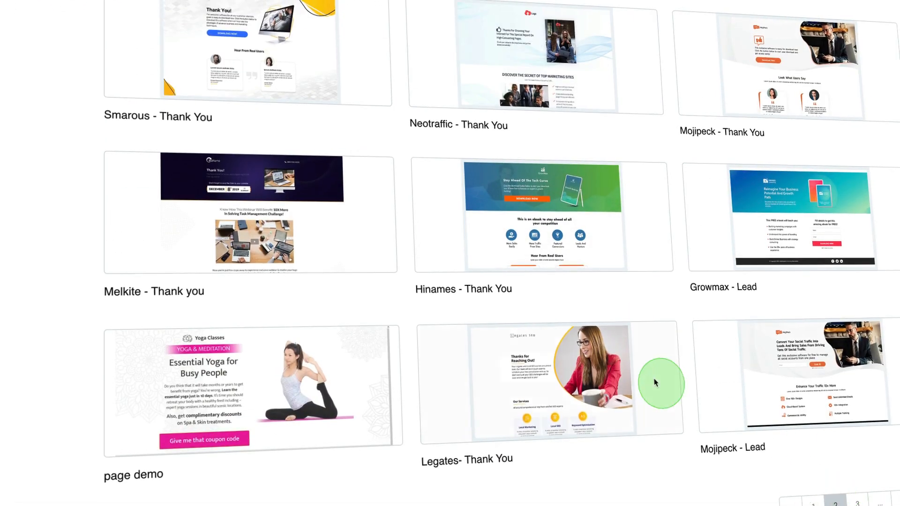
scroll(609, 342, up, 8)
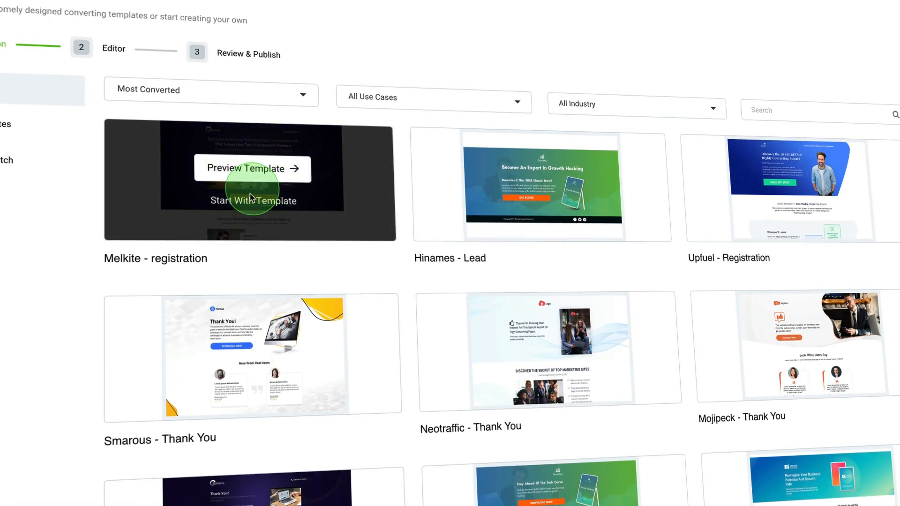
click(250, 200)
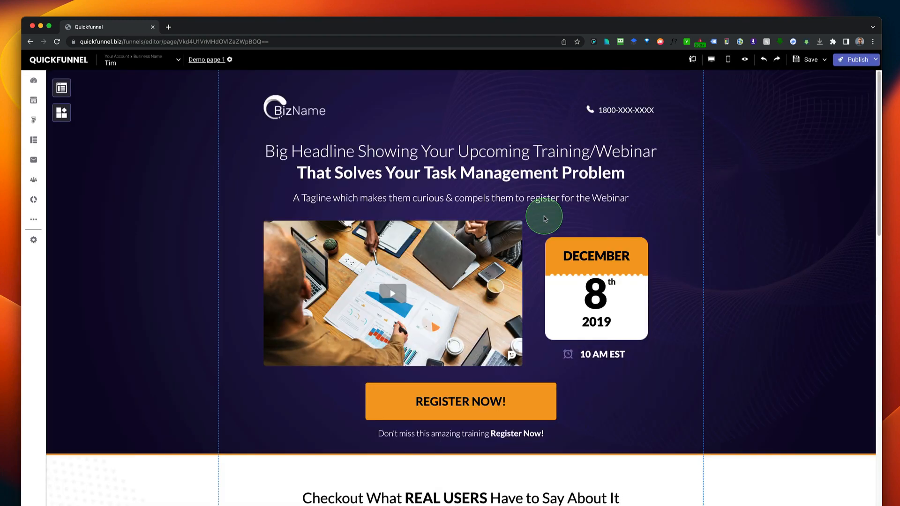
Review the sections of Demo page 1 in the page editor and leave it for the landing pages overview
scroll(545, 218, down, 3)
scroll(545, 218, down, 10)
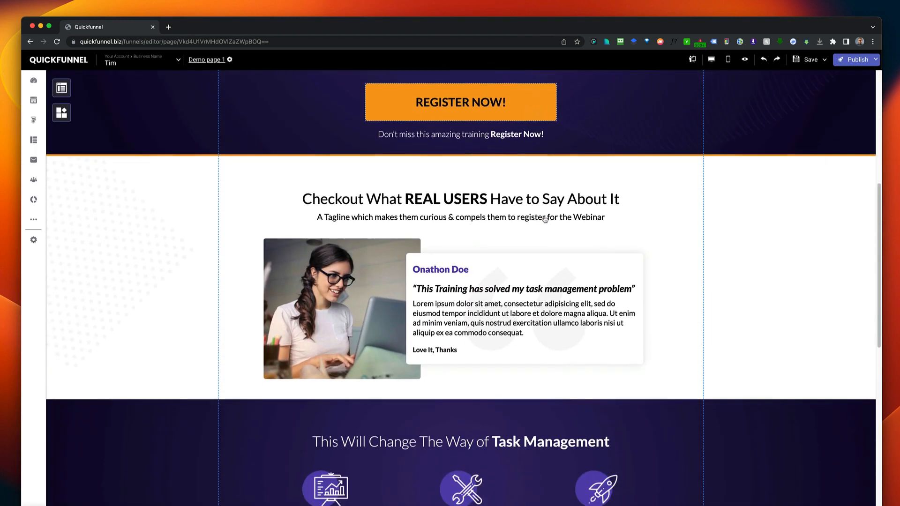
scroll(545, 217, down, 5)
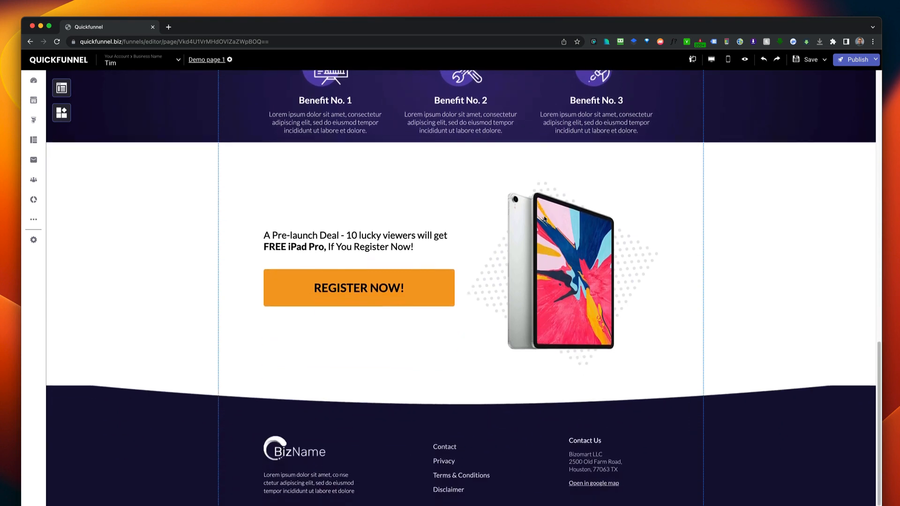
scroll(544, 218, up, 15)
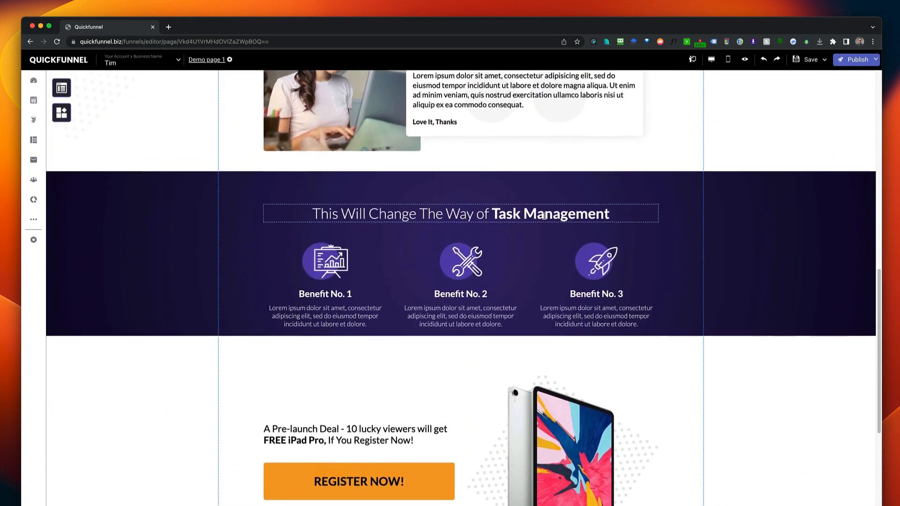
scroll(545, 218, up, 3)
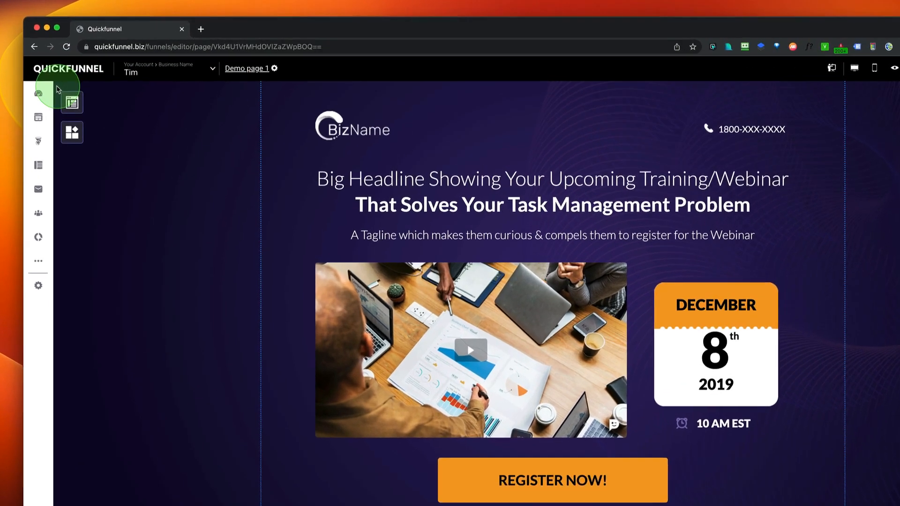
mouse_move(51, 80)
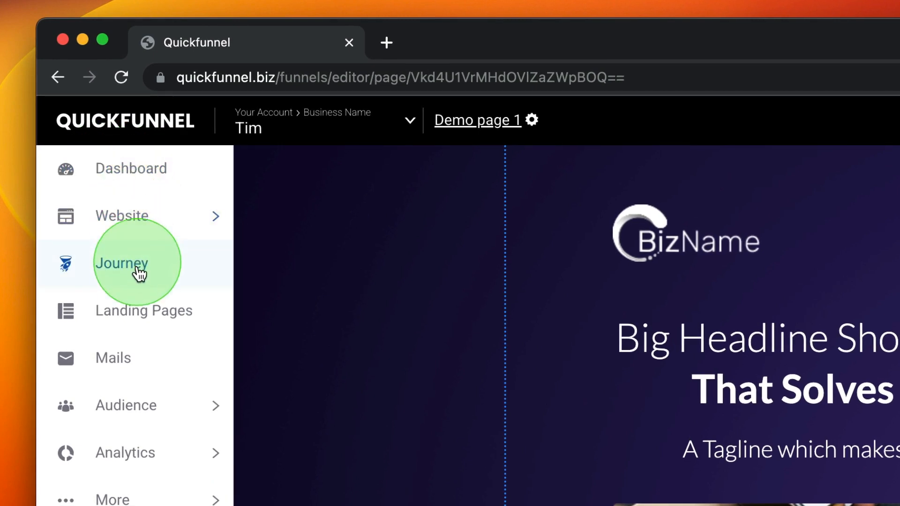
click(206, 215)
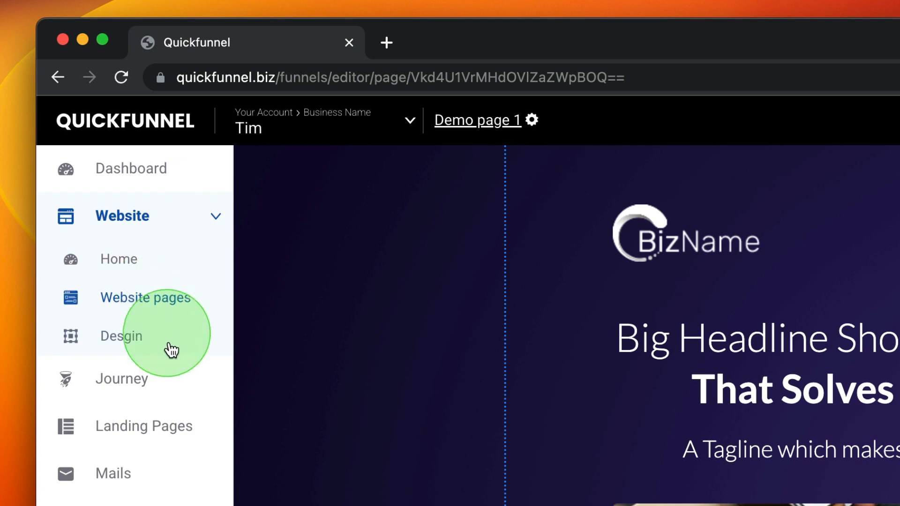
click(154, 427)
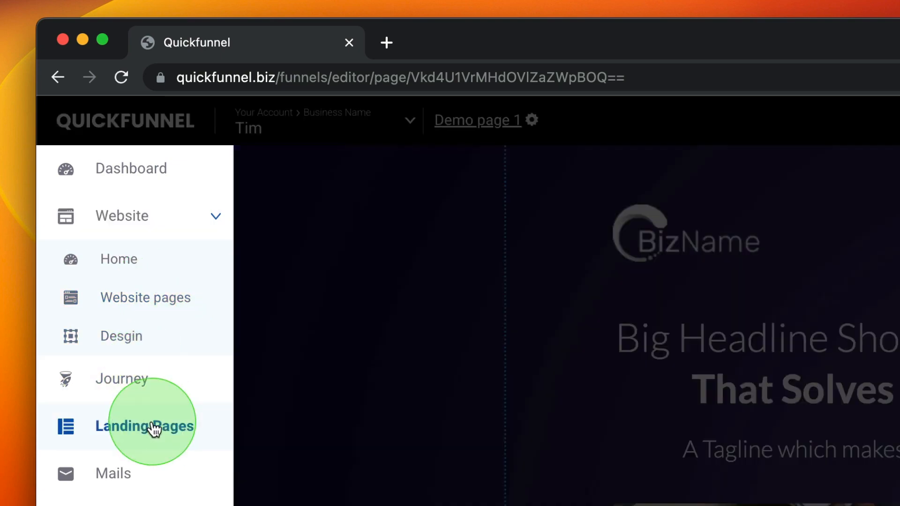
click(695, 497)
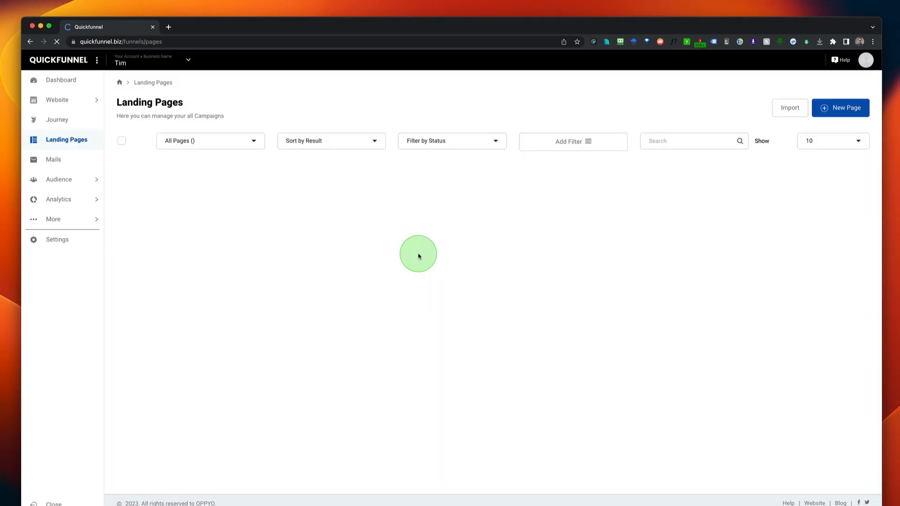
Open the mails overview and create a new broadcast named Demo1
click(54, 160)
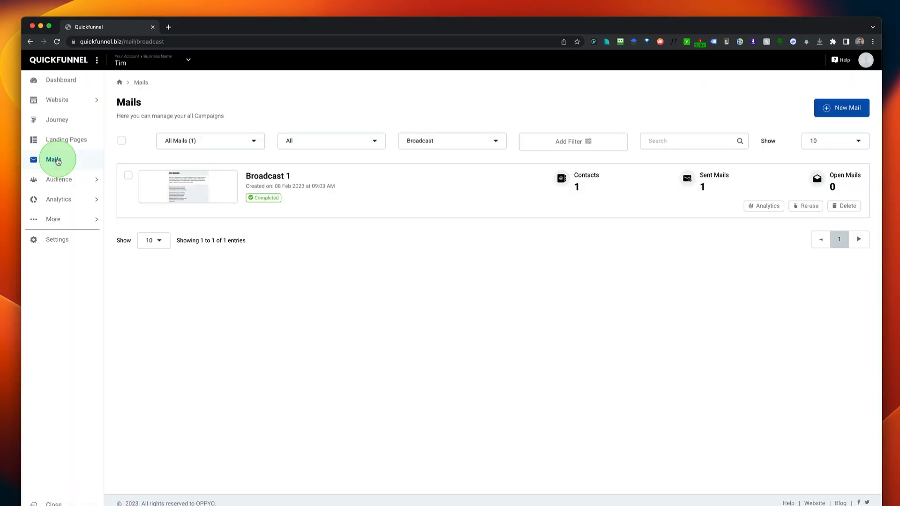
click(838, 108)
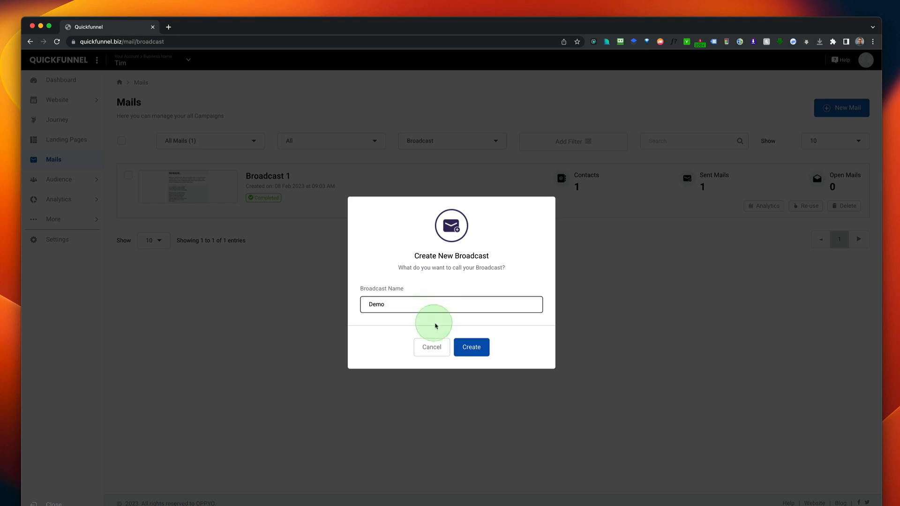
click(471, 347)
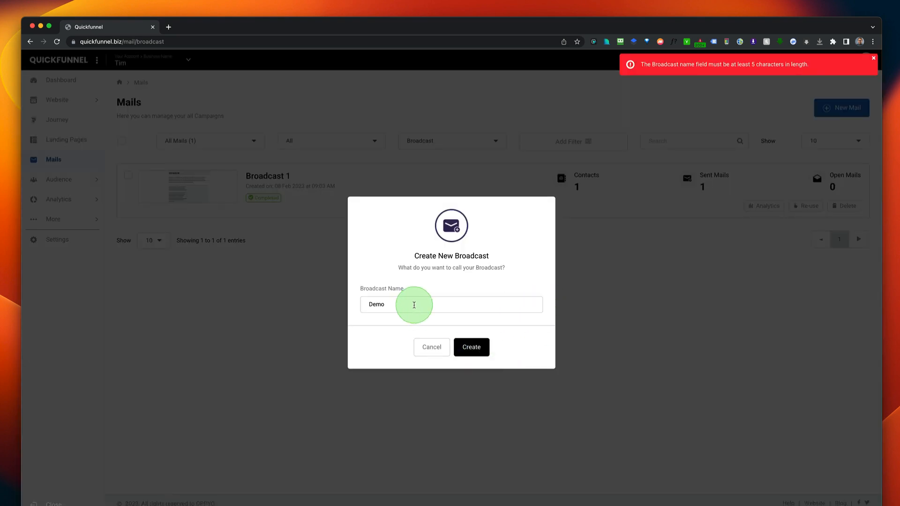
click(466, 347)
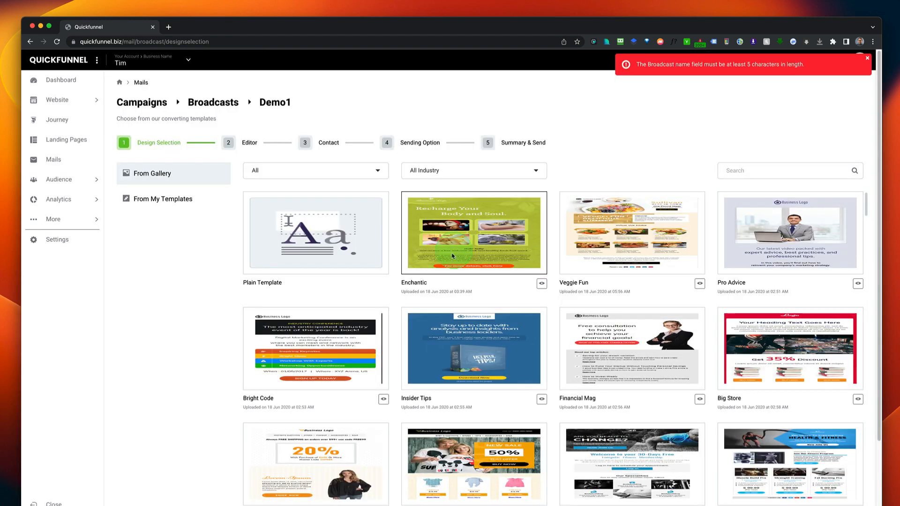
Browse the email template gallery and choose the Insider Tips design for the Demo1 broadcast
scroll(450, 271, down, 4)
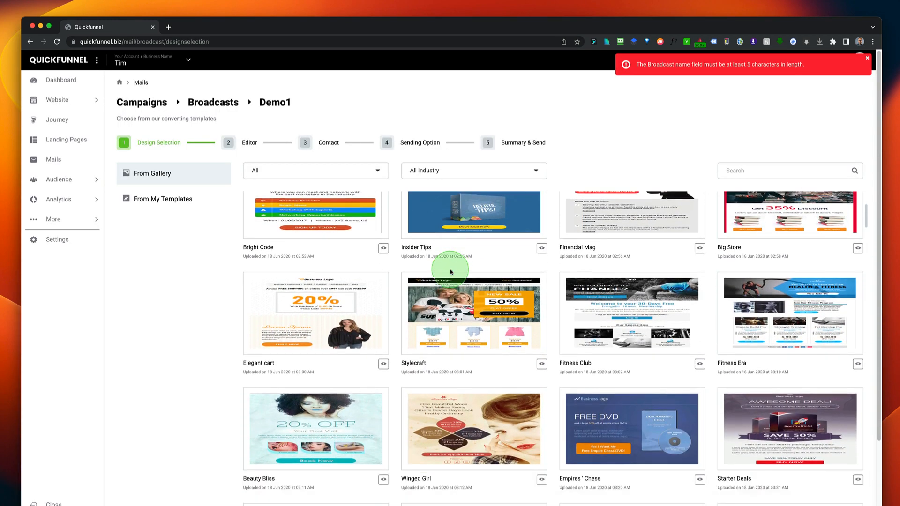
scroll(451, 272, down, 13)
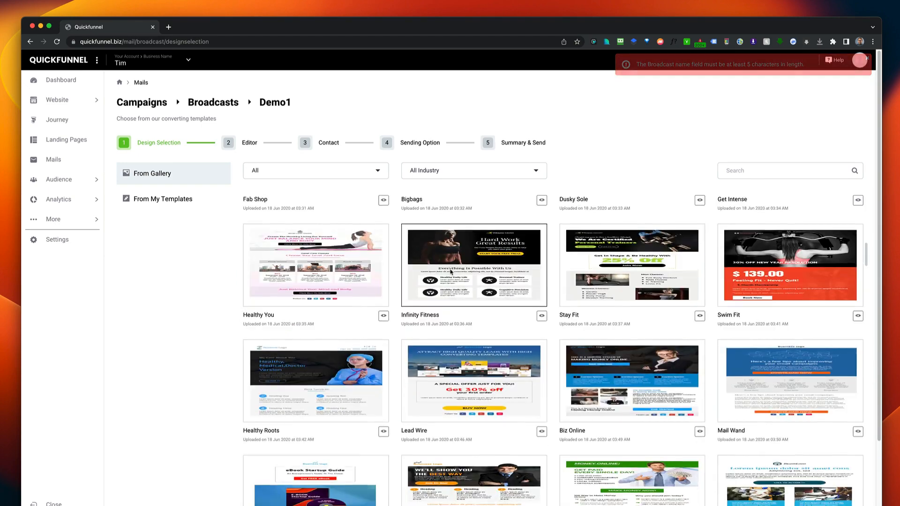
scroll(450, 272, down, 15)
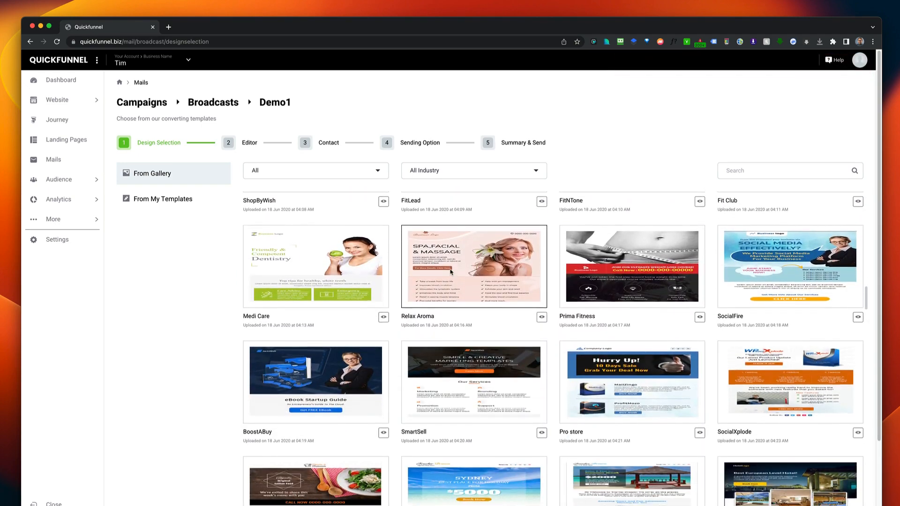
scroll(450, 271, down, 16)
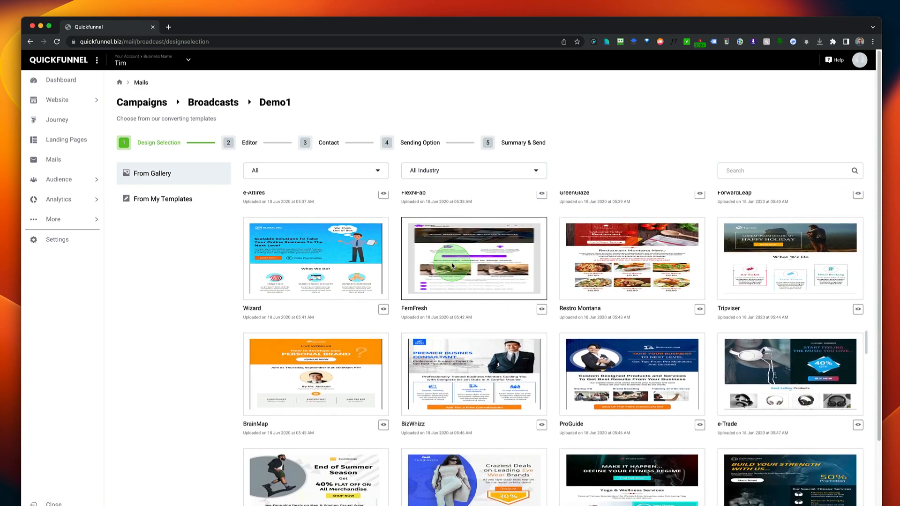
click(453, 265)
scroll(452, 265, down, 9)
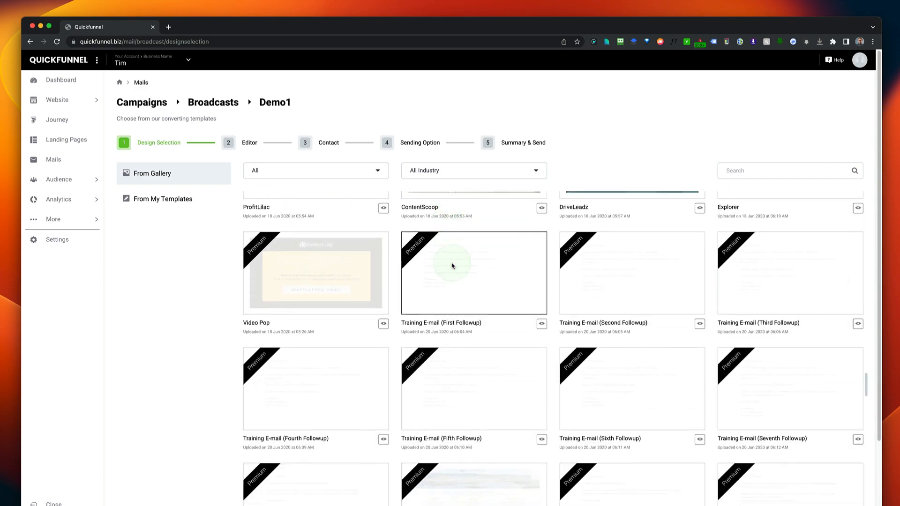
scroll(452, 265, up, 3)
scroll(452, 265, up, 20)
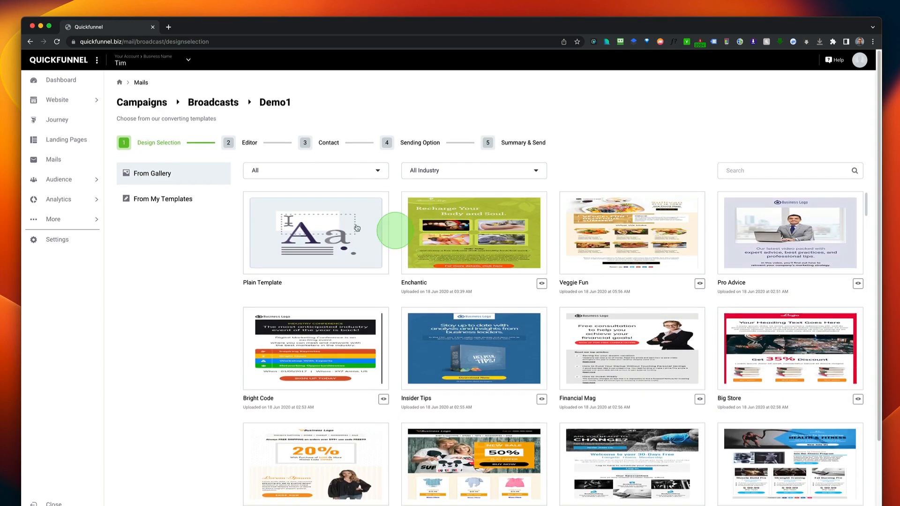
scroll(348, 268, down, 4)
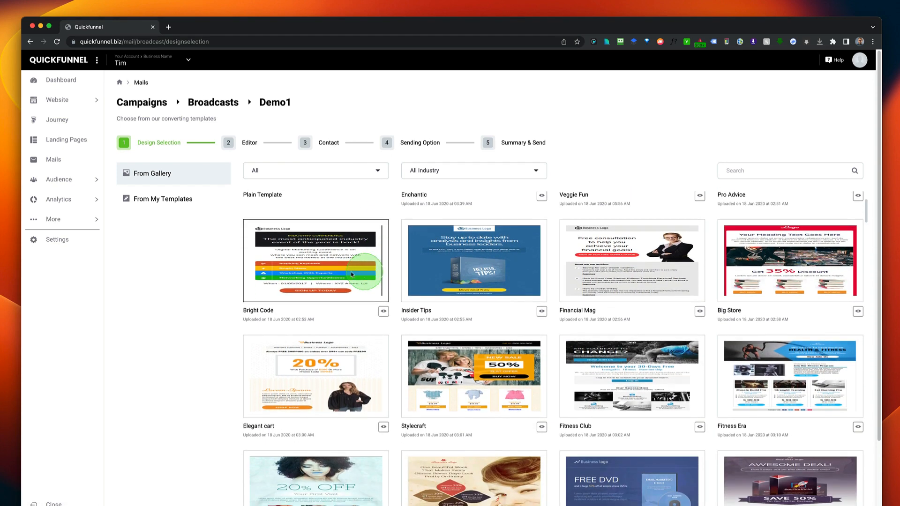
click(502, 280)
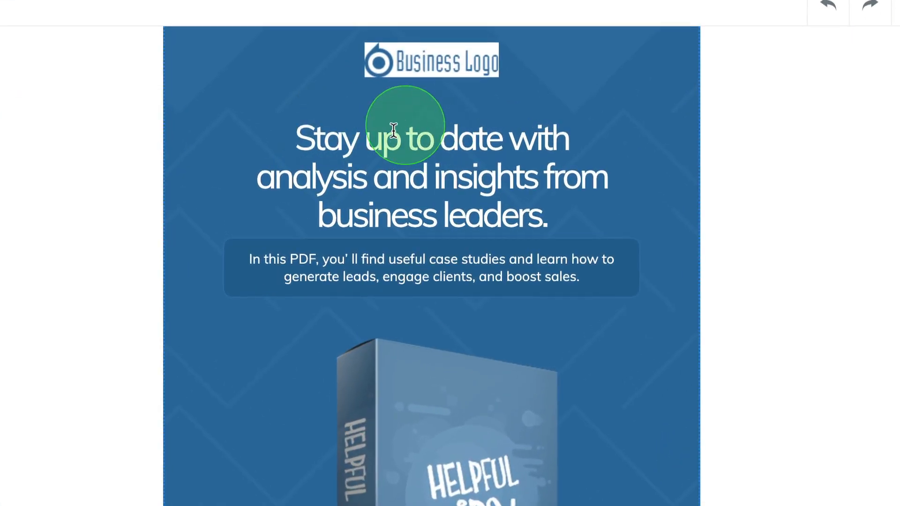
Proceed from the email editor to the contact selection, include the All Contacts list as recipients and continue to the sending options
click(393, 130)
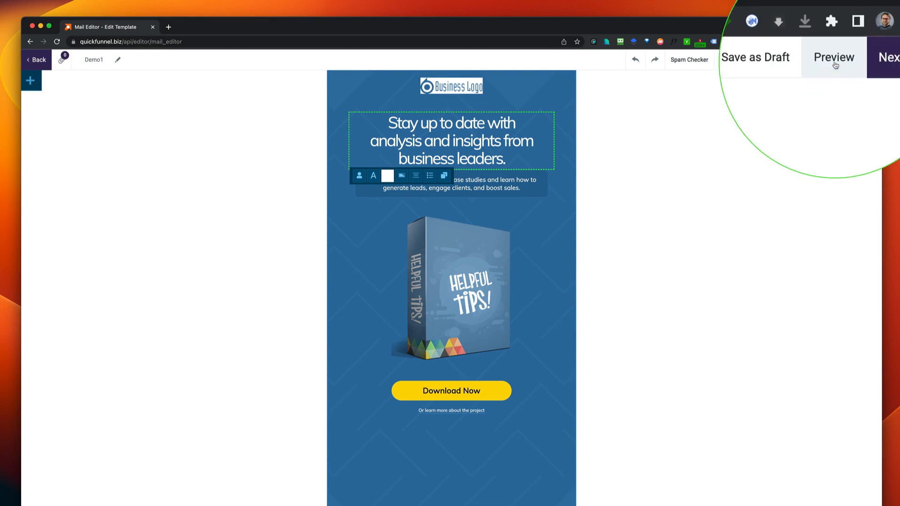
click(868, 61)
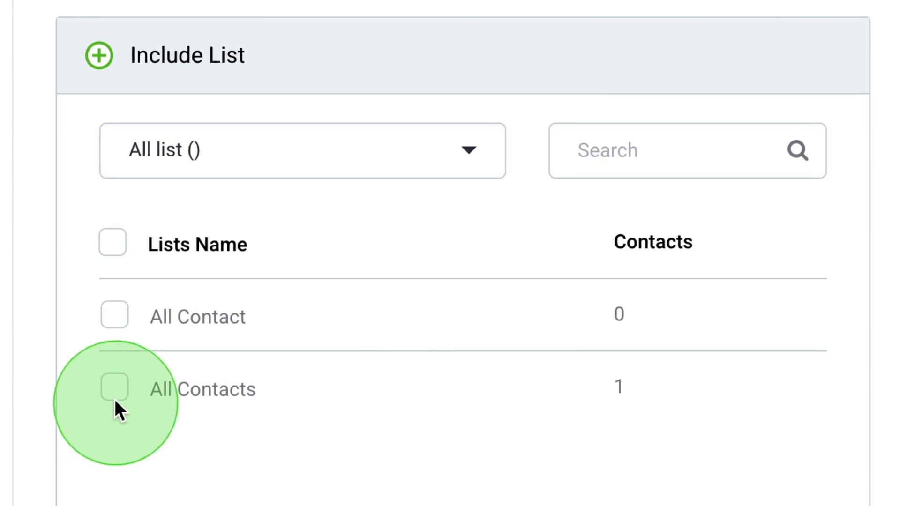
click(114, 390)
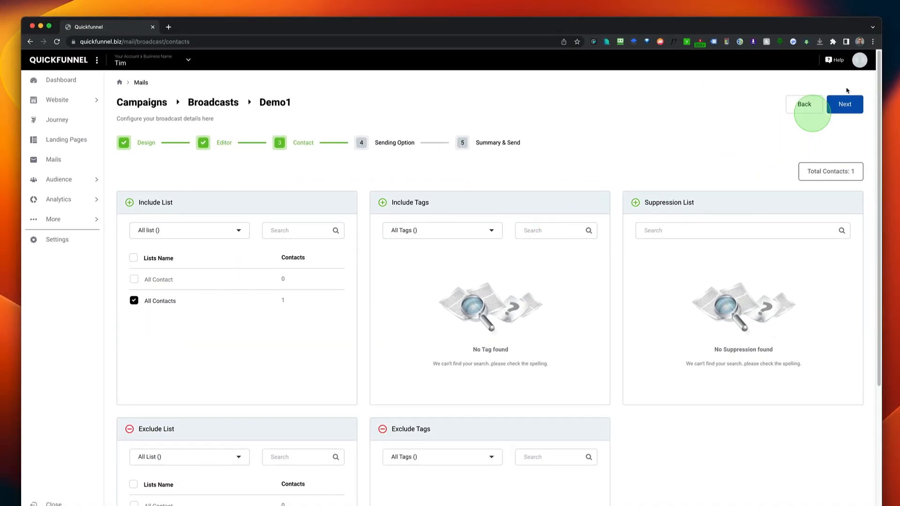
click(860, 61)
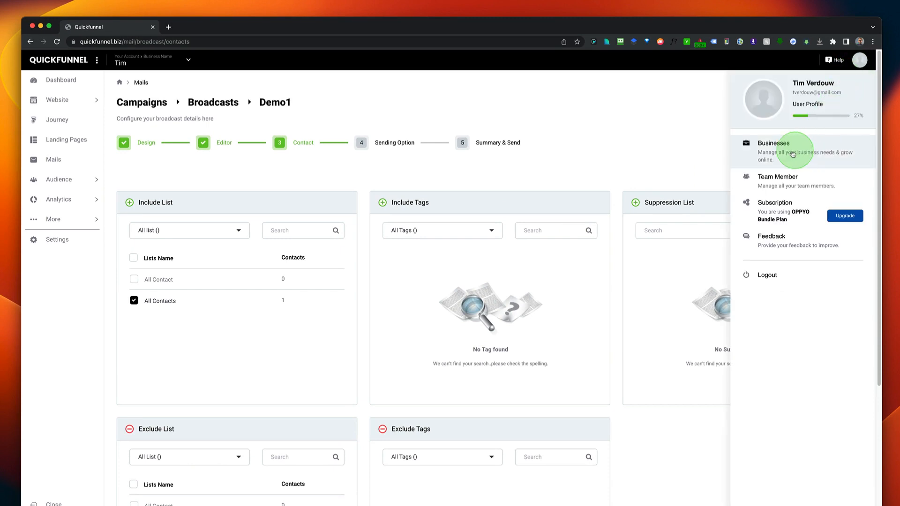
click(654, 143)
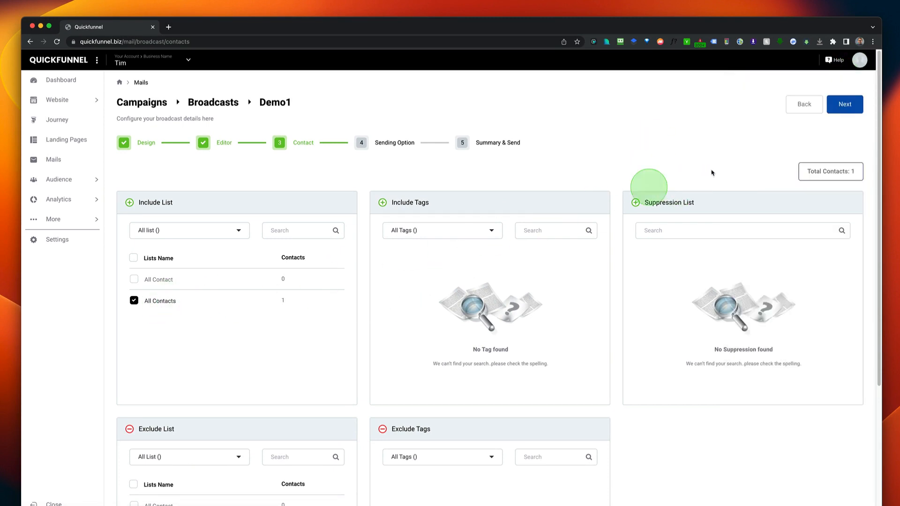
click(841, 104)
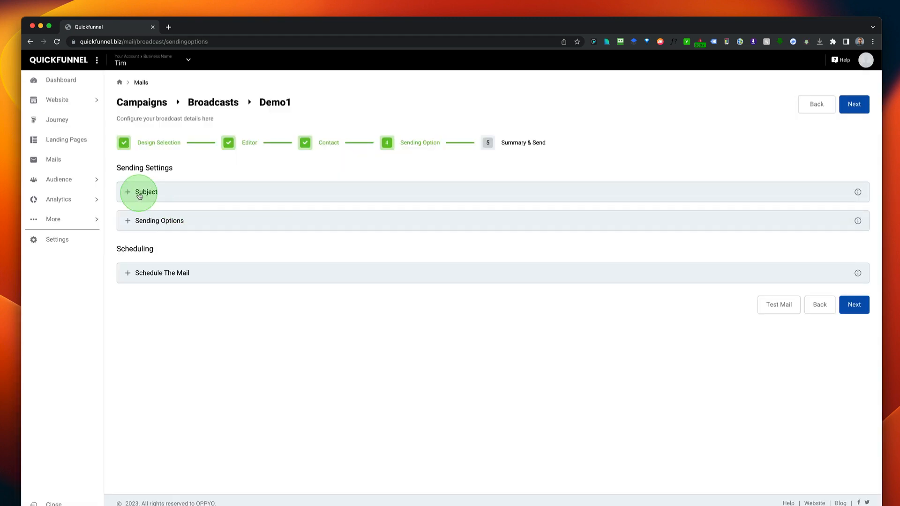
Show the Demo1 subject, then choose the account owner as sender and reply contact and Mailgun as the SMTP option
click(139, 195)
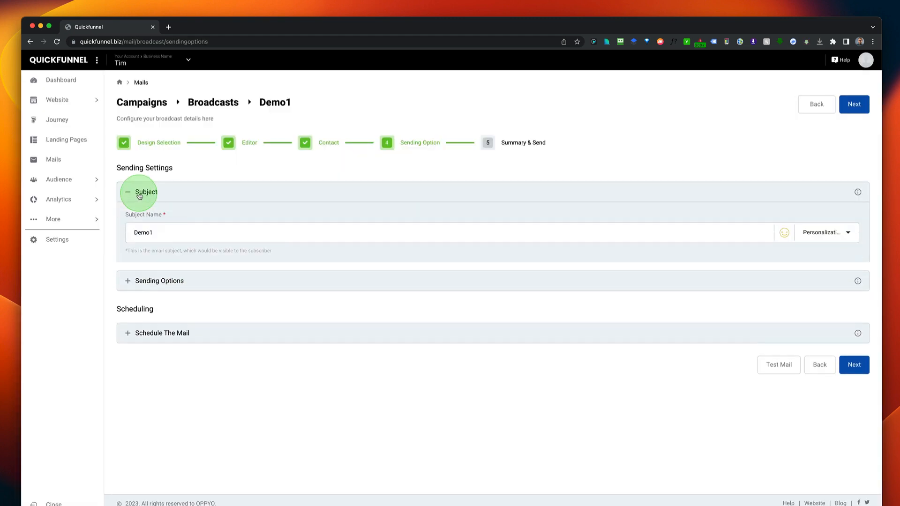
click(150, 277)
click(241, 322)
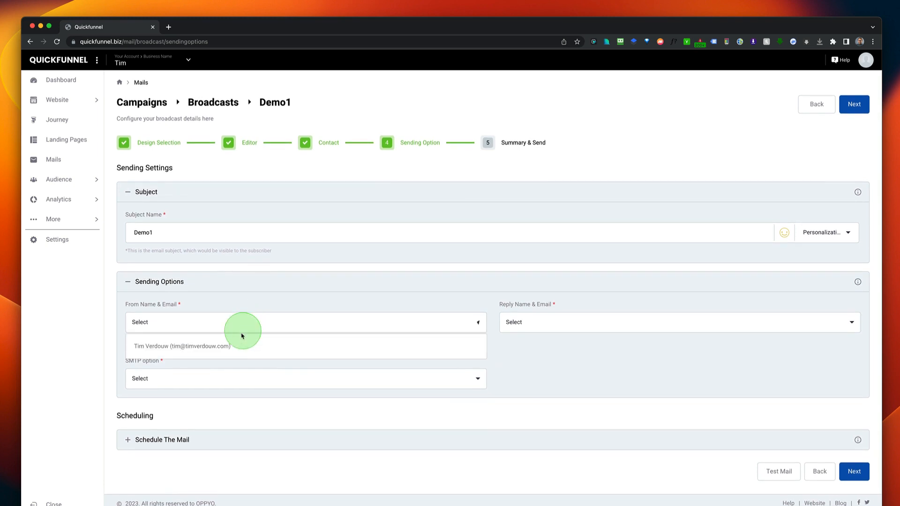
click(237, 345)
click(507, 331)
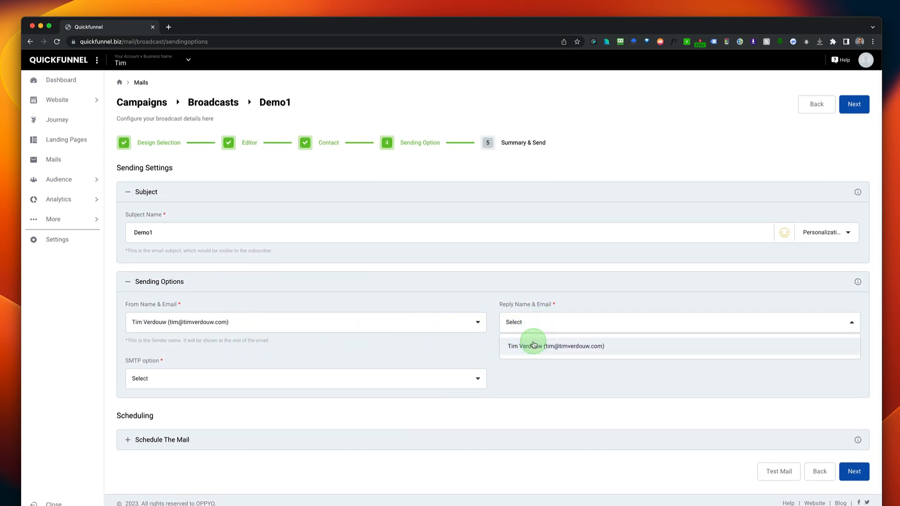
click(534, 345)
click(415, 384)
click(323, 402)
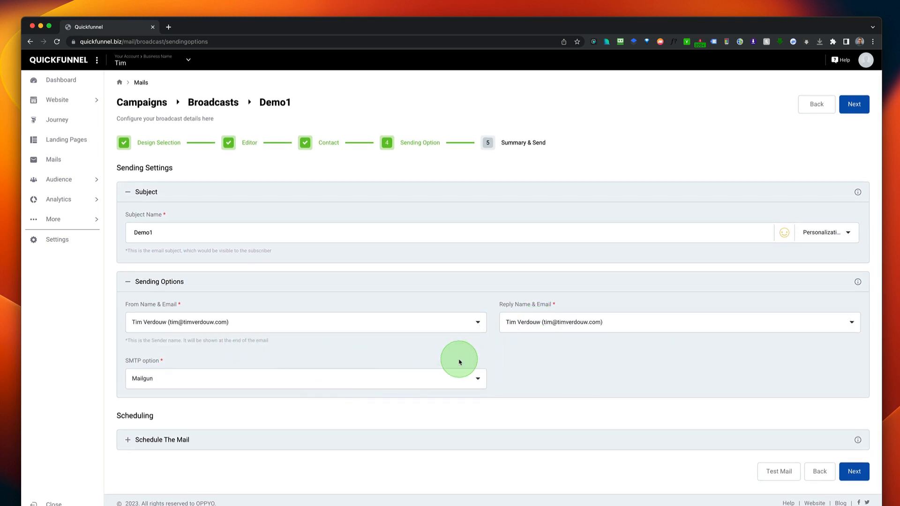
Schedule the Demo1 broadcast to go out now, proceed to the summary and send it
click(258, 441)
scroll(277, 392, down, 2)
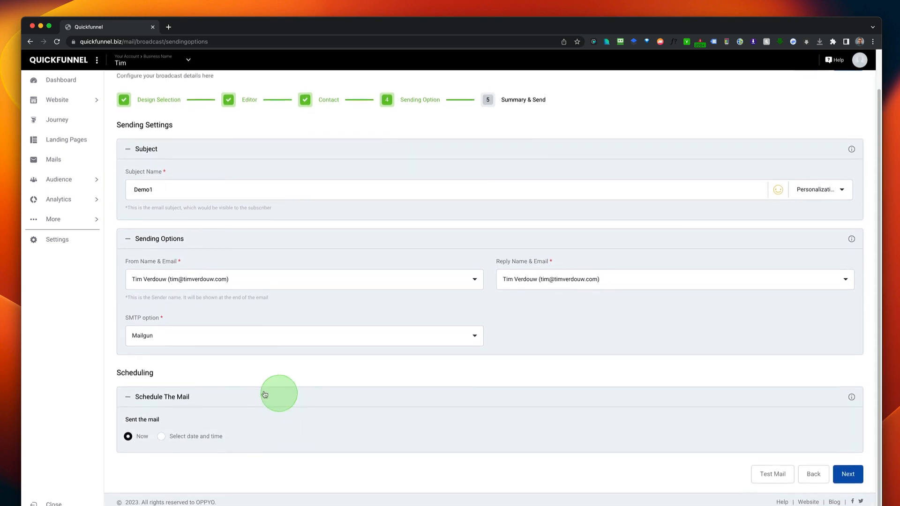
click(162, 439)
click(129, 438)
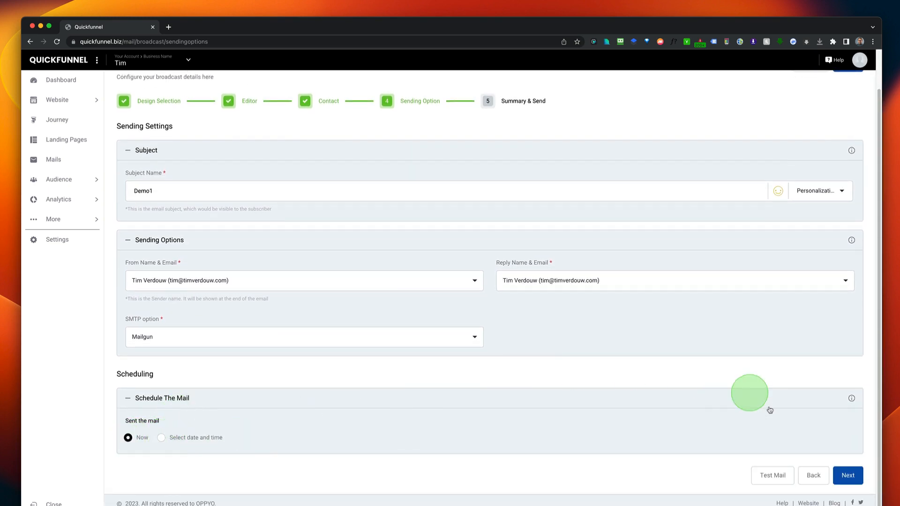
click(850, 477)
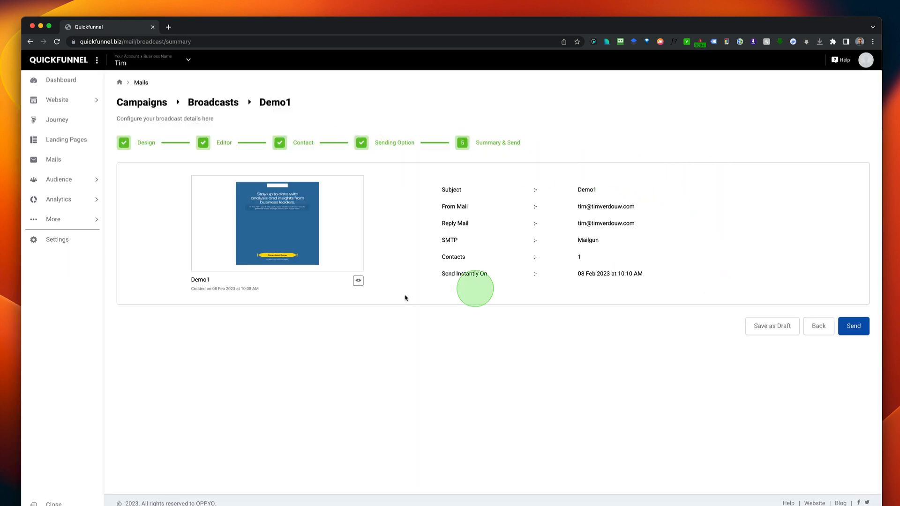
click(854, 327)
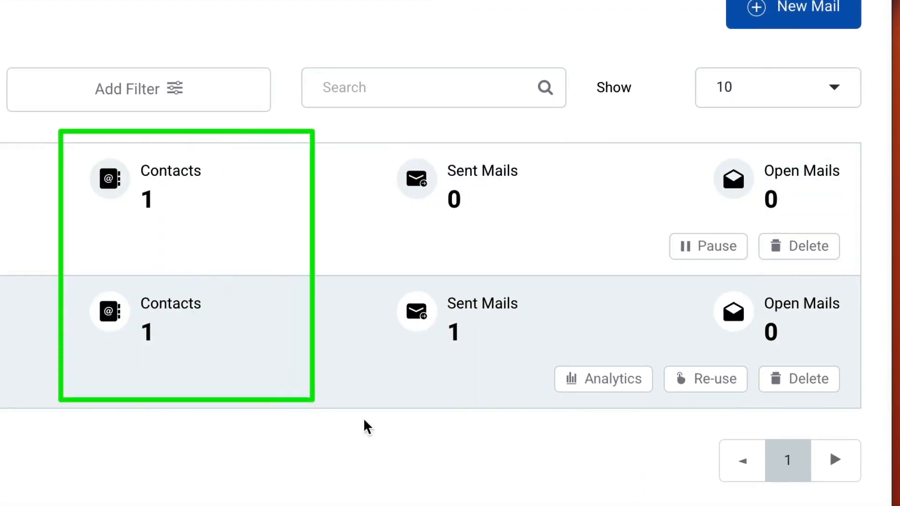
Open the analytics of Broadcast 1 and view its overview, technology and location reports
drag(368, 427, 656, 417)
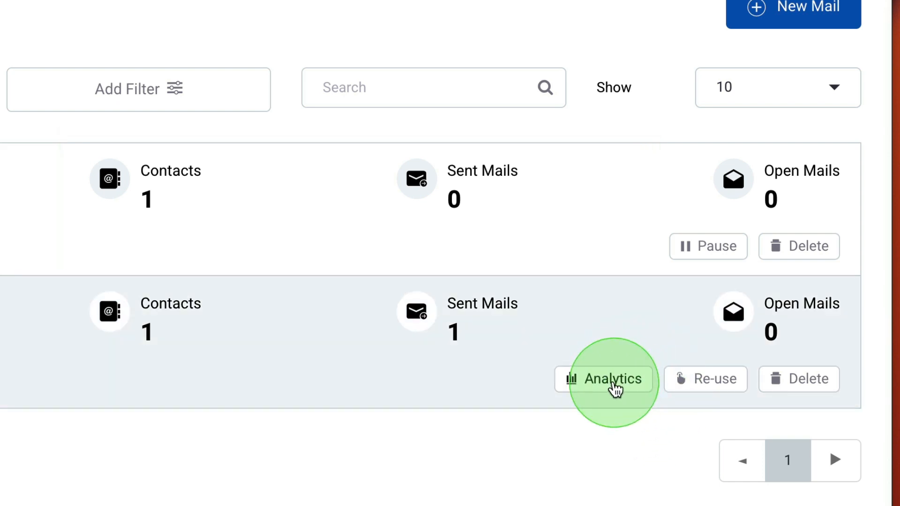
click(612, 380)
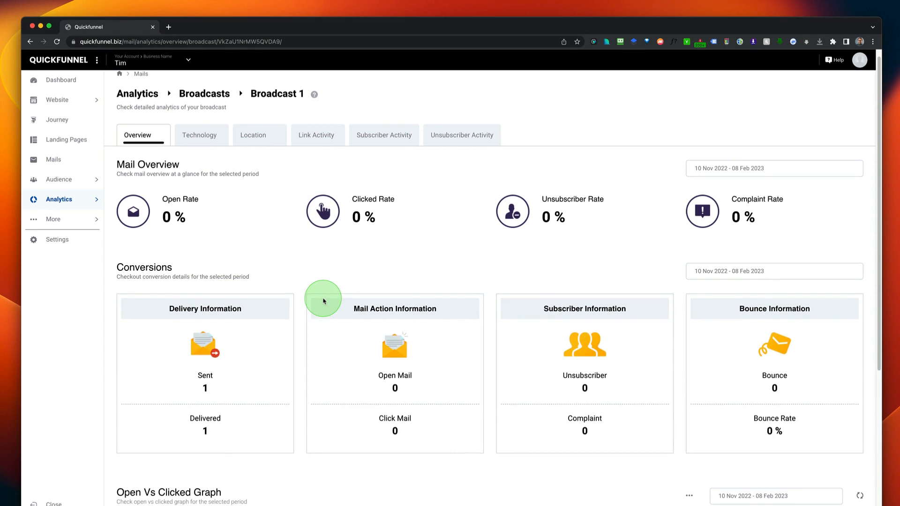
click(222, 148)
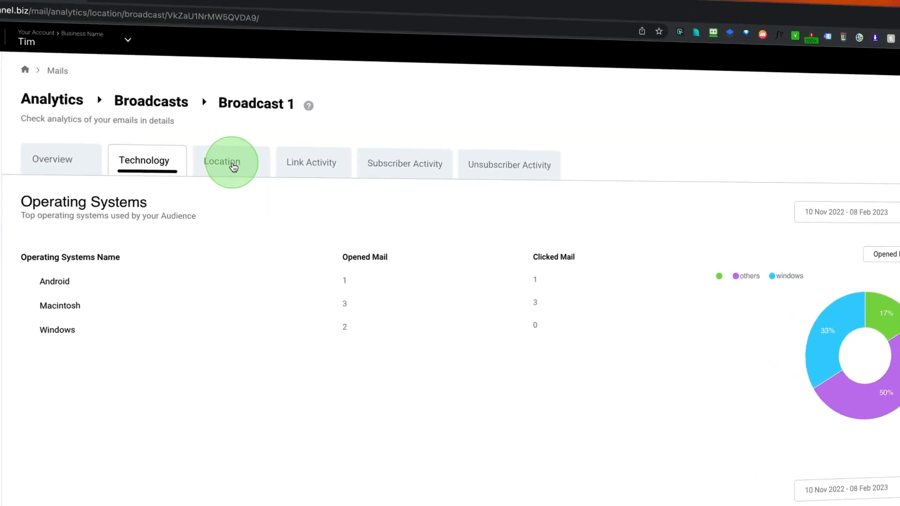
click(233, 167)
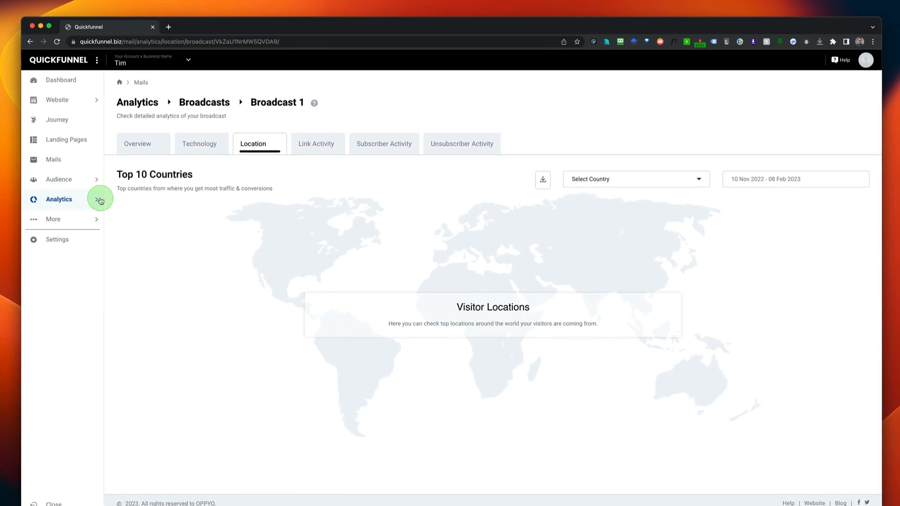
Look through the available analytics categories, then open MyDrive and view its stored files and file types
click(100, 199)
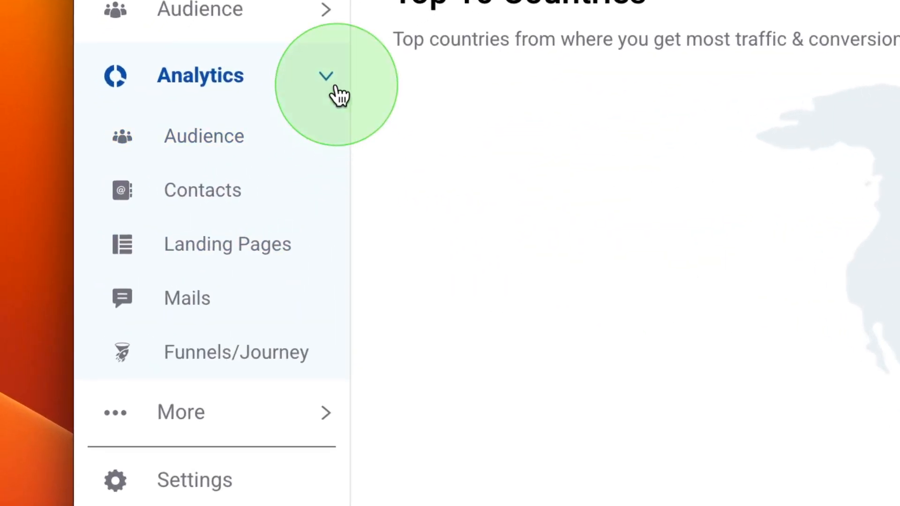
mouse_move(336, 86)
mouse_down()
mouse_move(274, 213)
mouse_move(161, 257)
mouse_move(78, 374)
mouse_up()
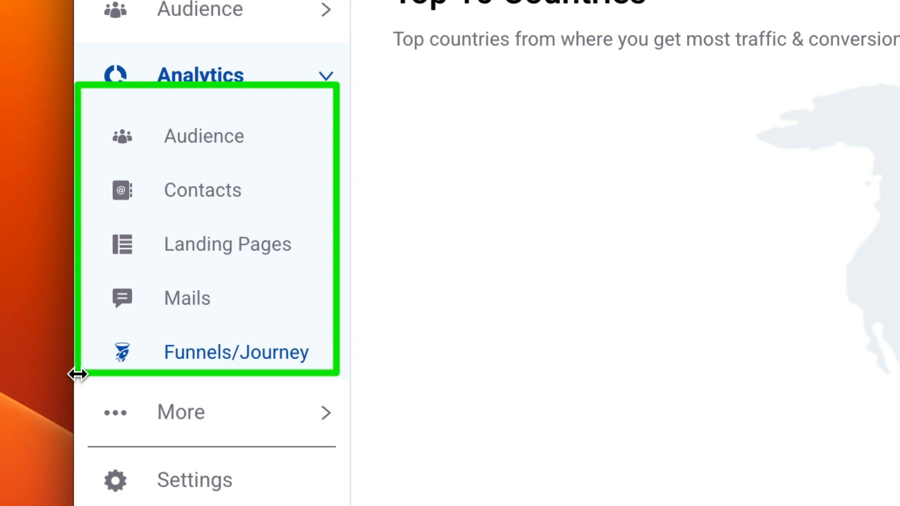
key(Escape)
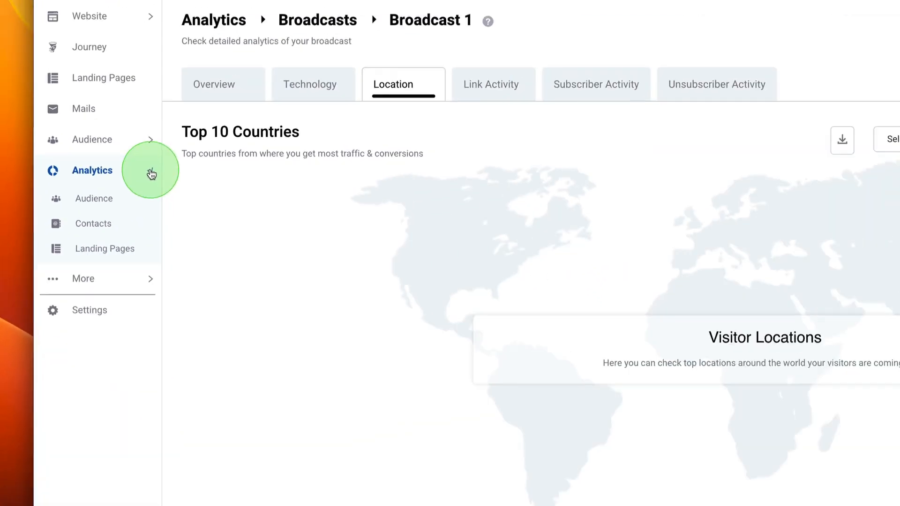
click(152, 174)
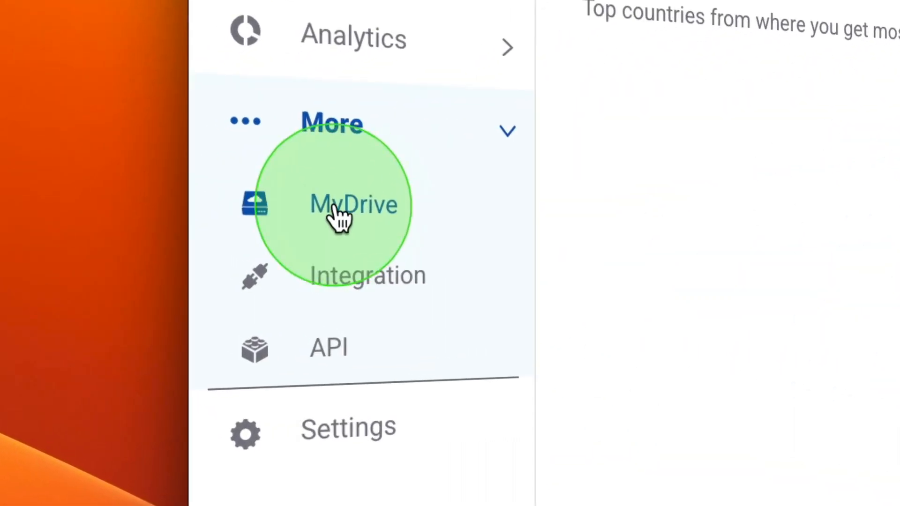
click(338, 214)
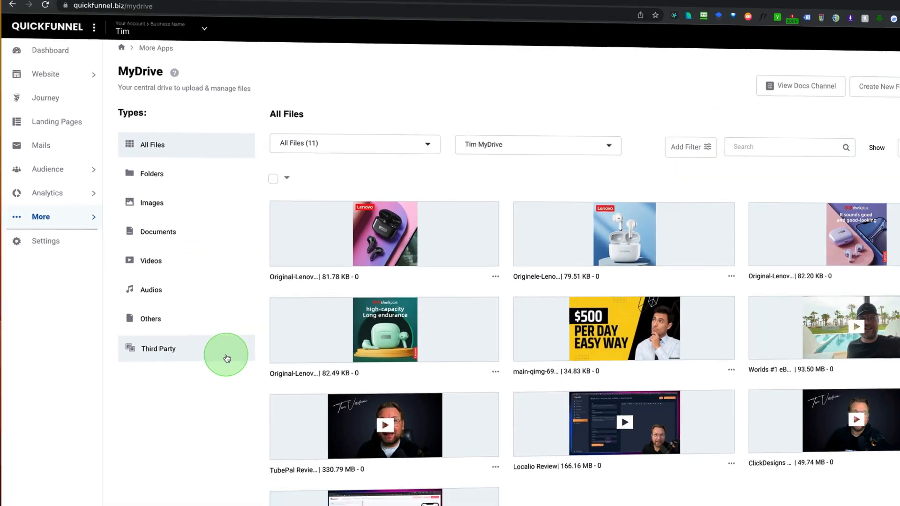
scroll(418, 193, up, 1)
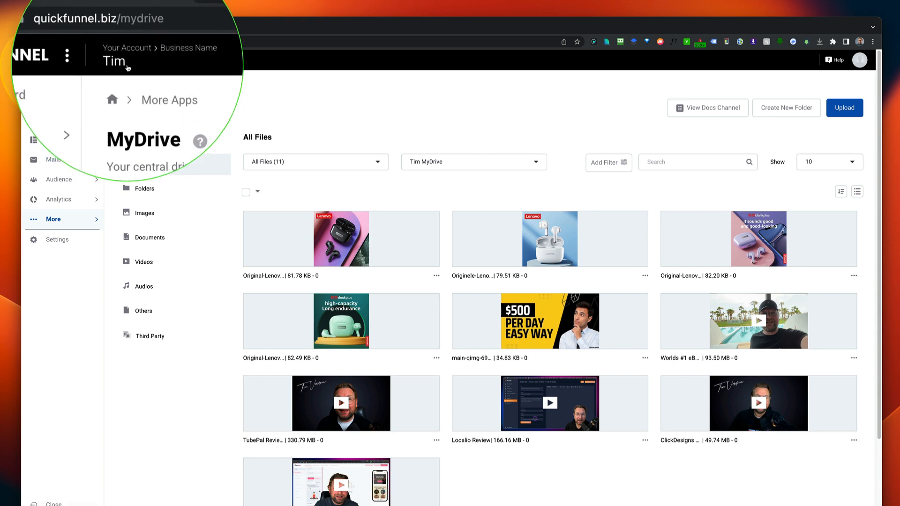
Open the account's businesses list, view the subdomain form for a new business and return to the list
click(859, 60)
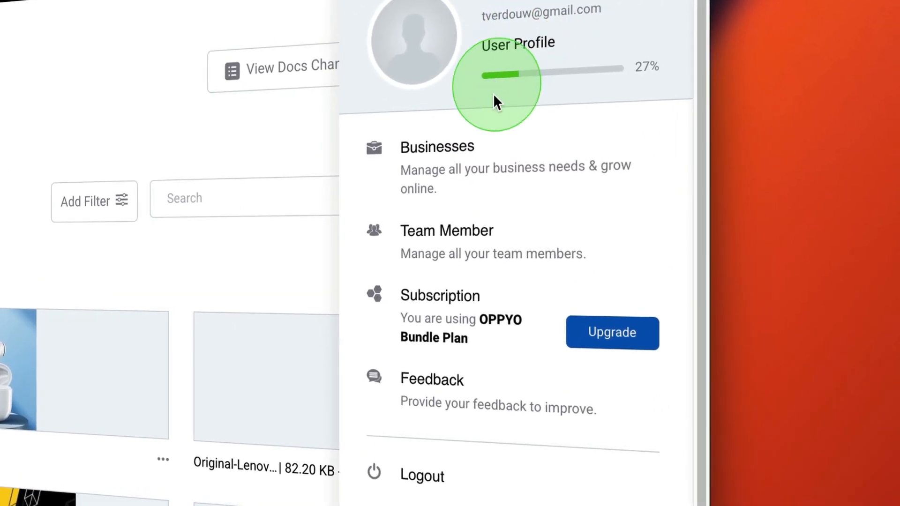
click(467, 187)
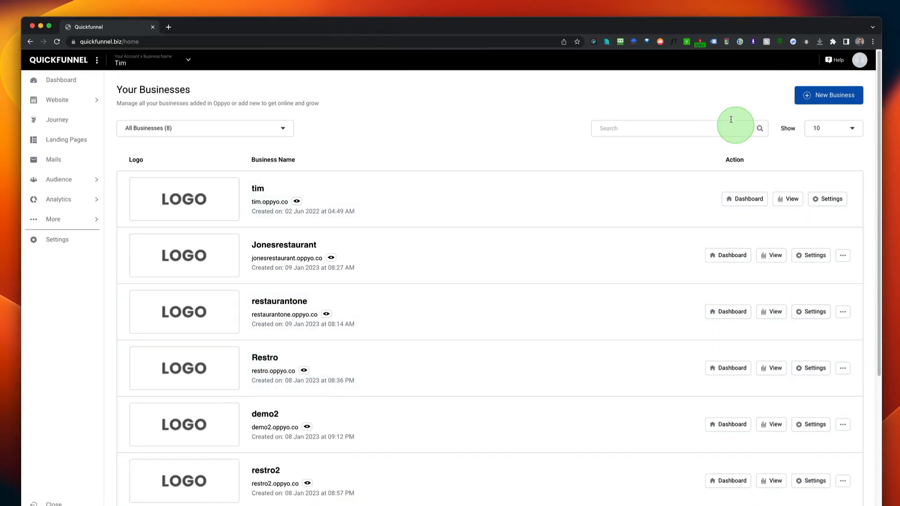
click(833, 96)
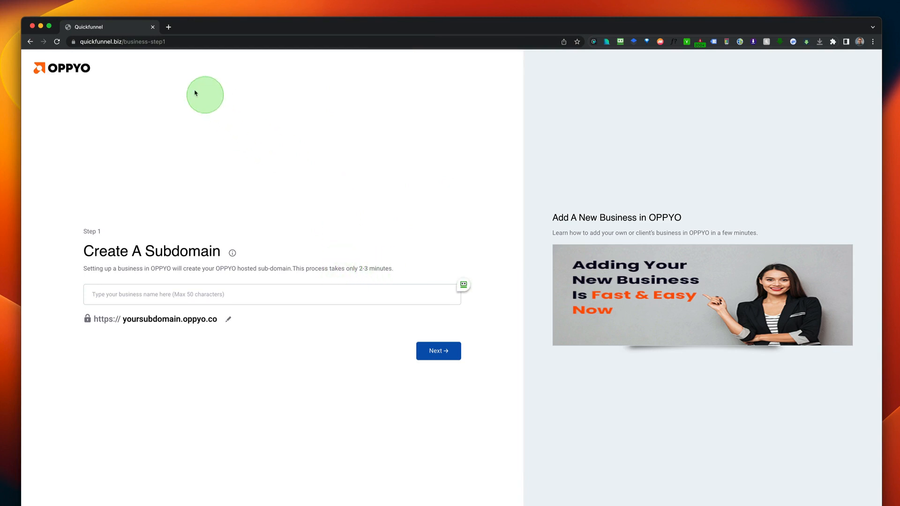
scroll(160, 90, left, 5)
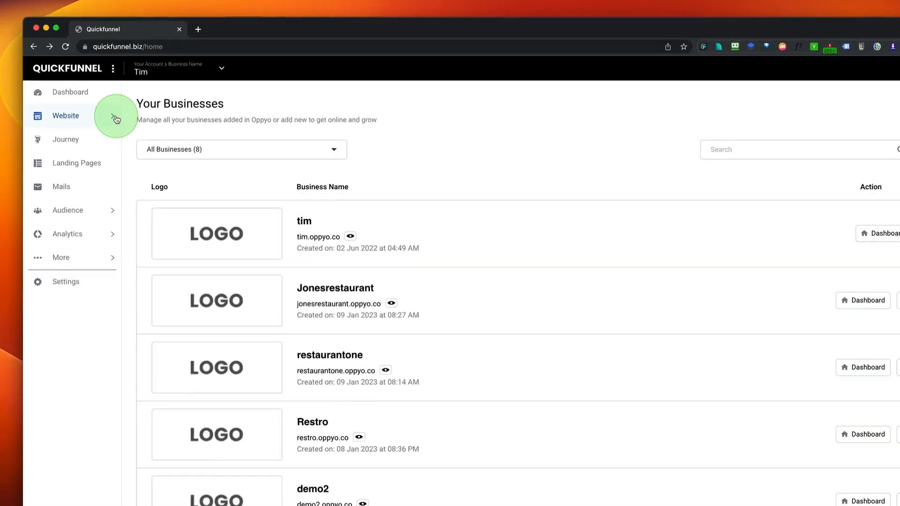
Show the website sections and the account options, then go to the landing pages overview
click(116, 118)
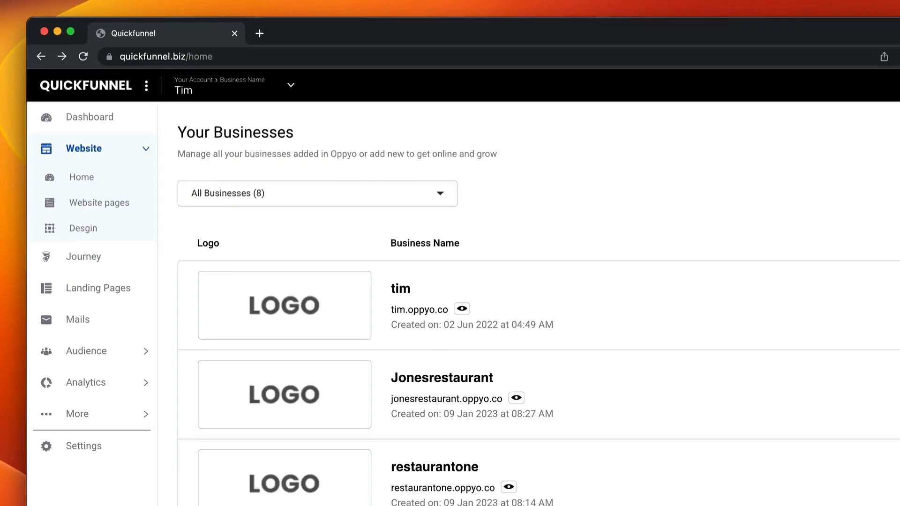
click(858, 61)
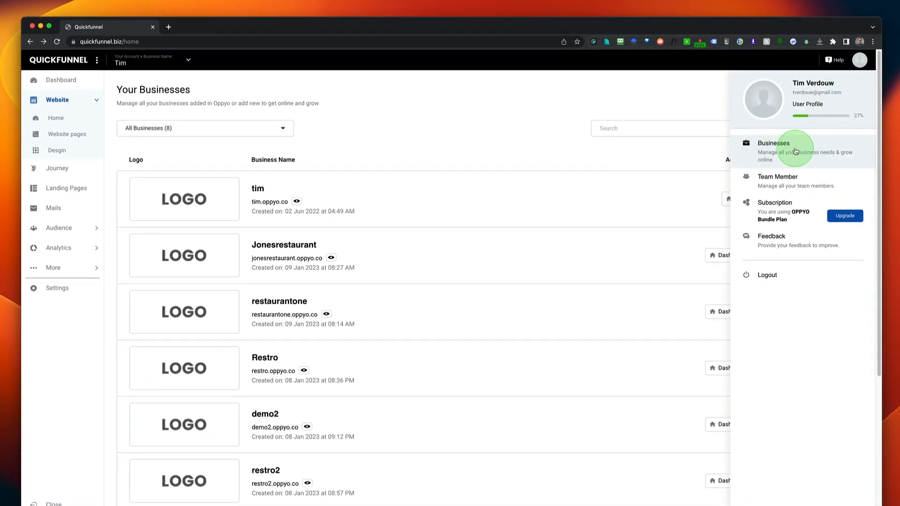
click(615, 126)
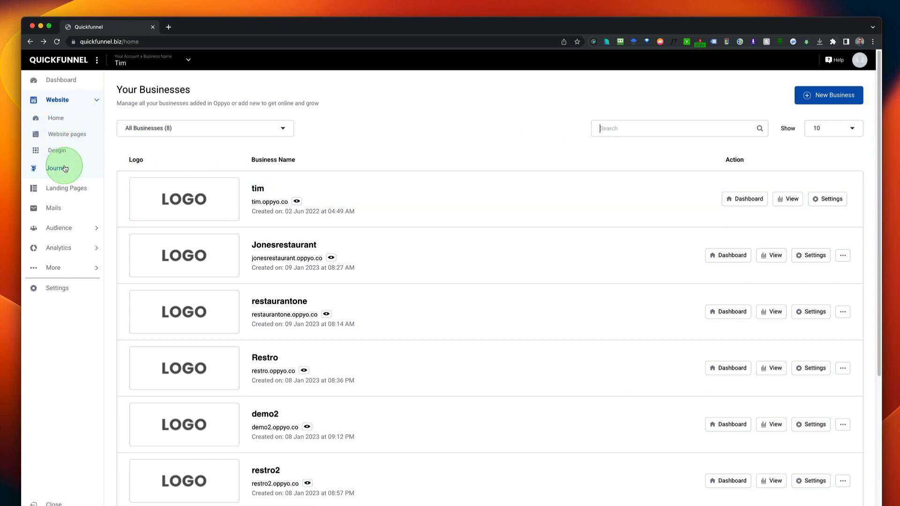
click(67, 190)
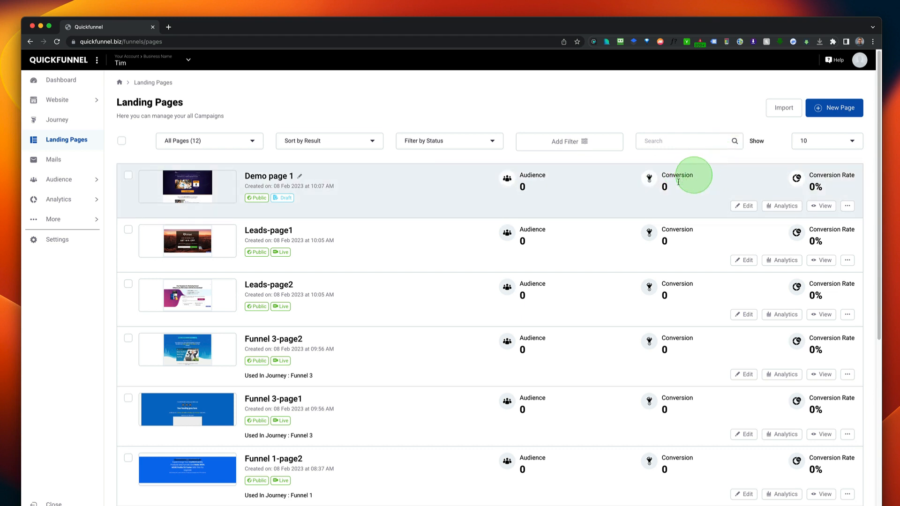
Open the settings and review the business and account settings categories
click(58, 245)
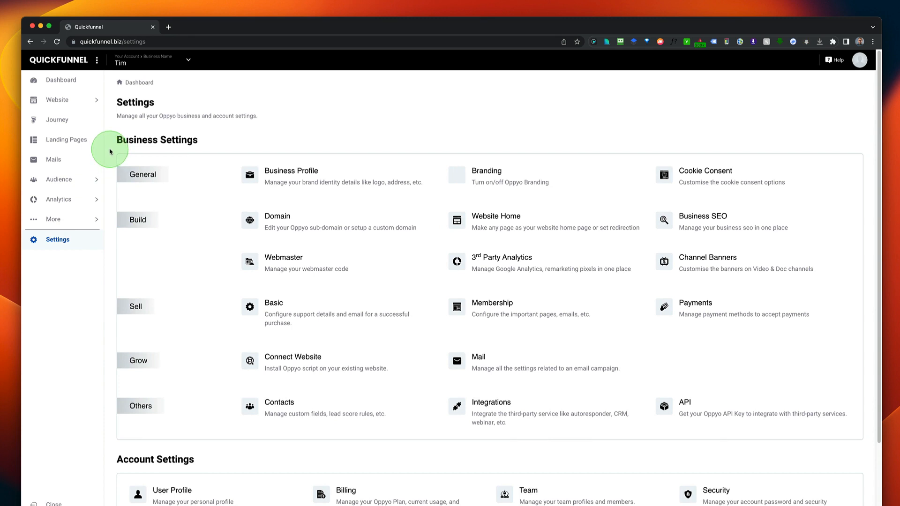
mouse_move(176, 198)
mouse_down()
mouse_move(358, 302)
mouse_move(863, 439)
mouse_up()
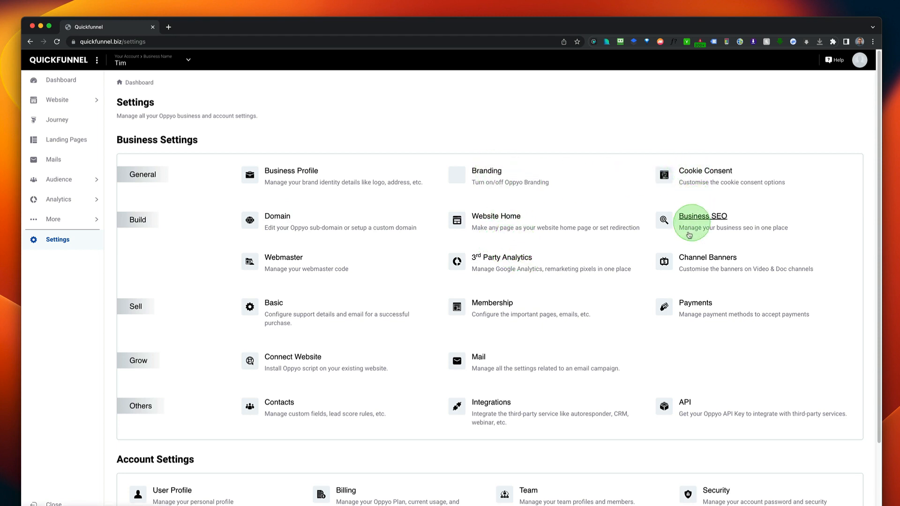
scroll(539, 333, down, 3)
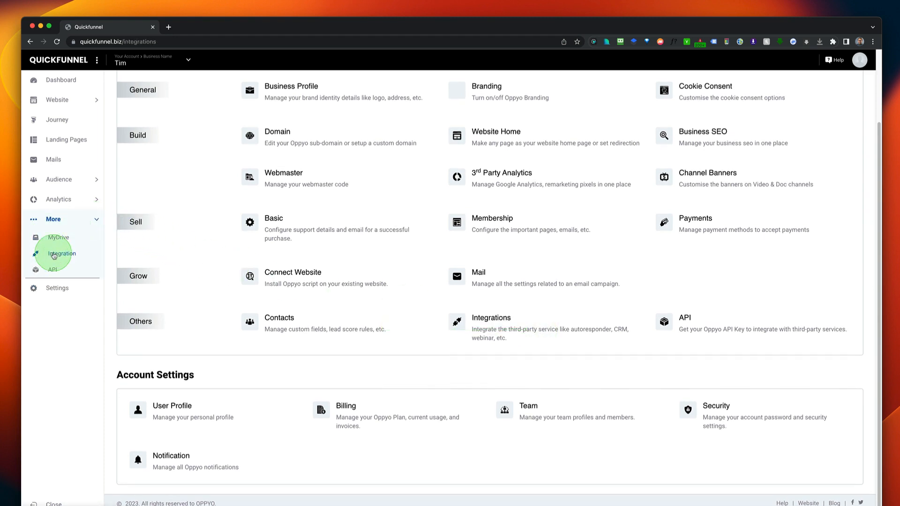
Open the new integration gallery, browse its autoresponder, CRM, webinar, content and drive services, and return to the dashboard
click(54, 255)
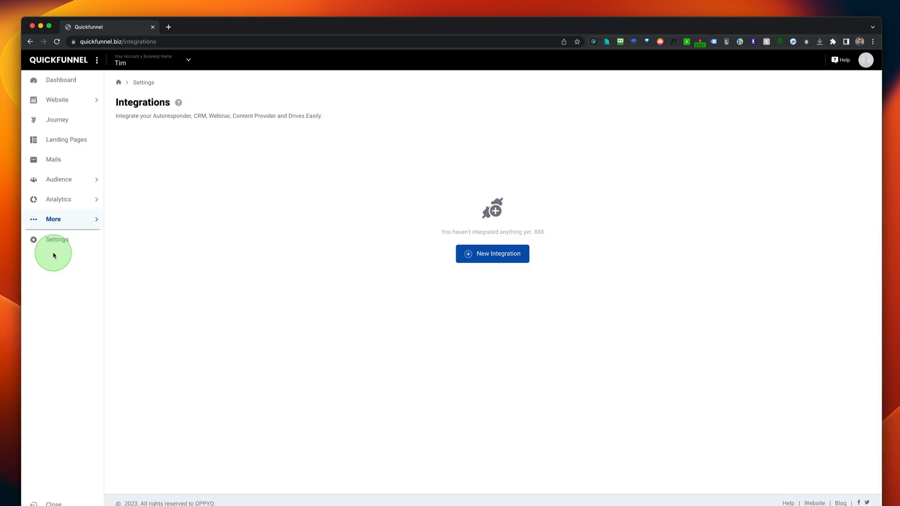
click(478, 259)
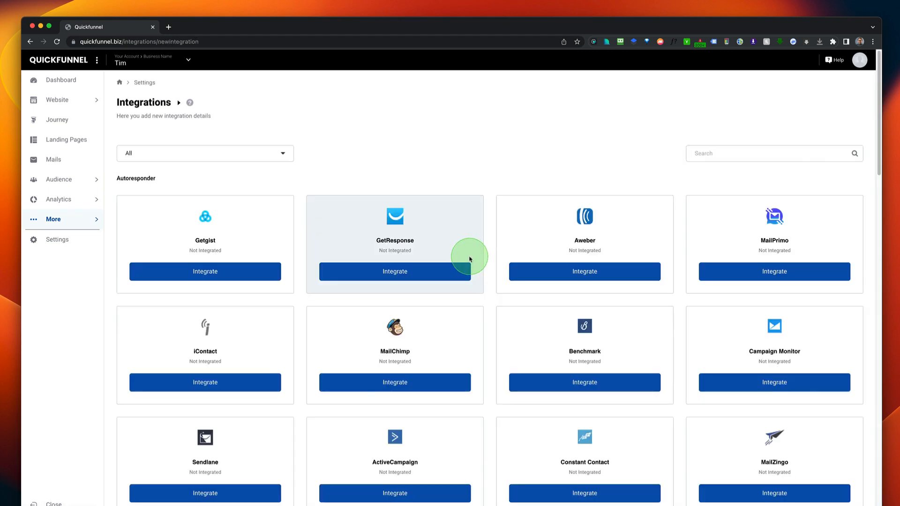
scroll(469, 258, down, 5)
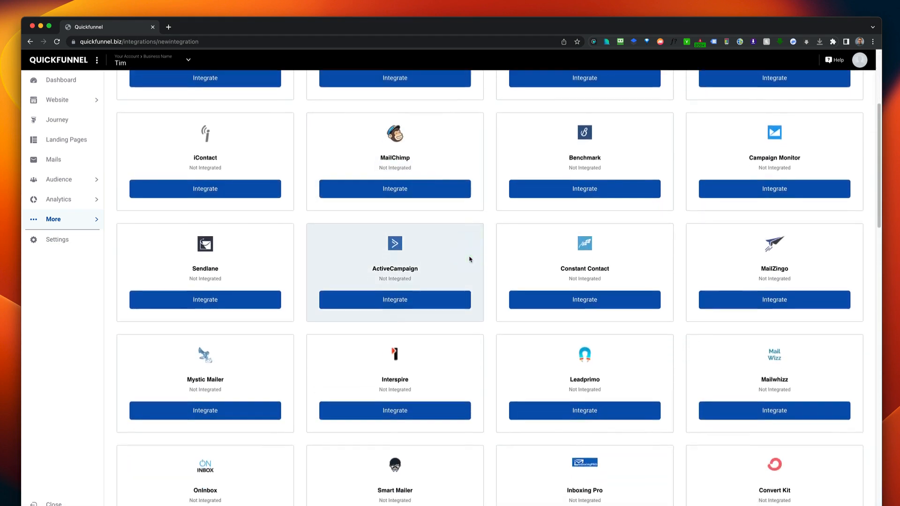
scroll(470, 259, down, 8)
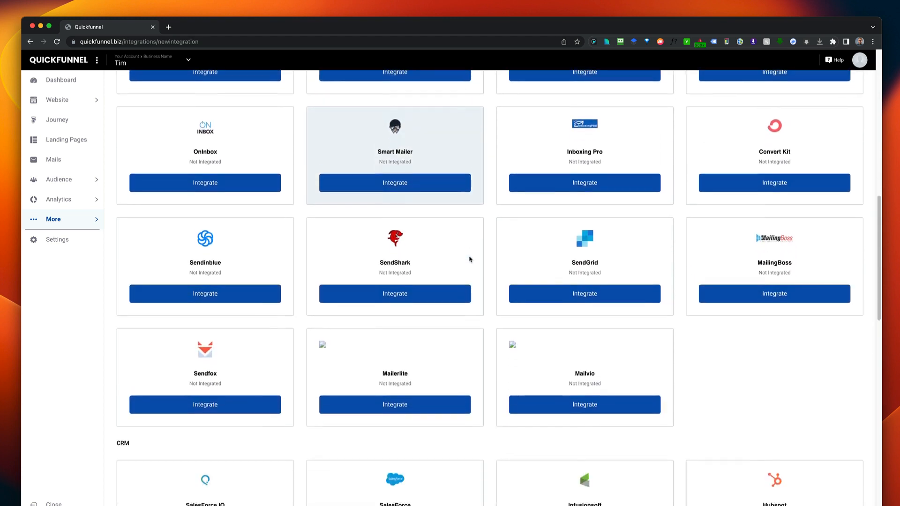
scroll(470, 259, down, 9)
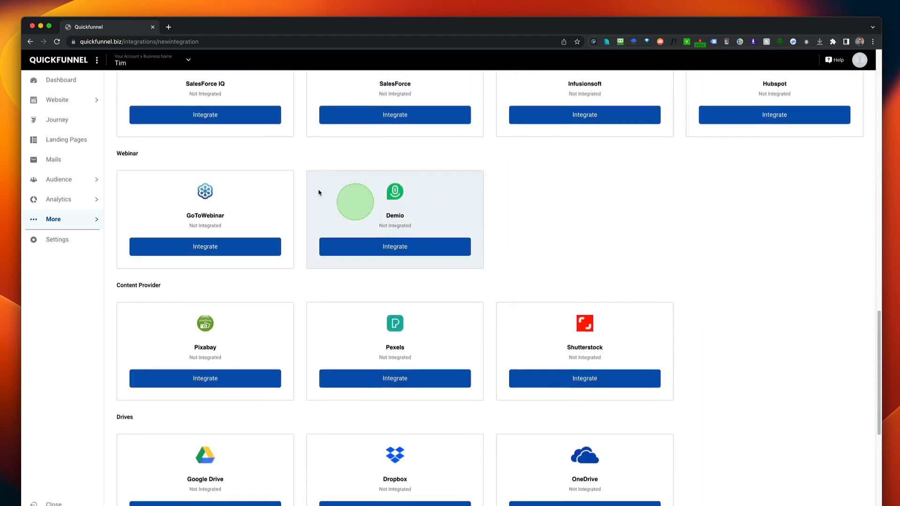
click(59, 80)
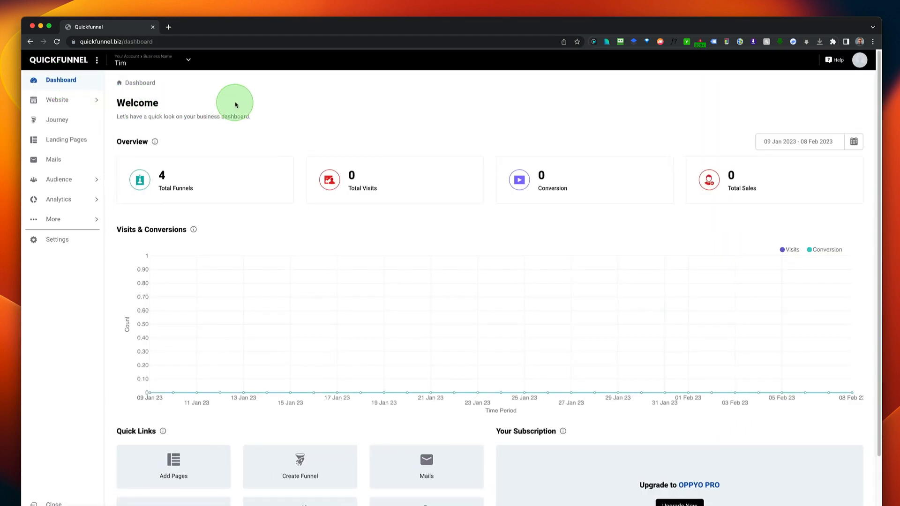